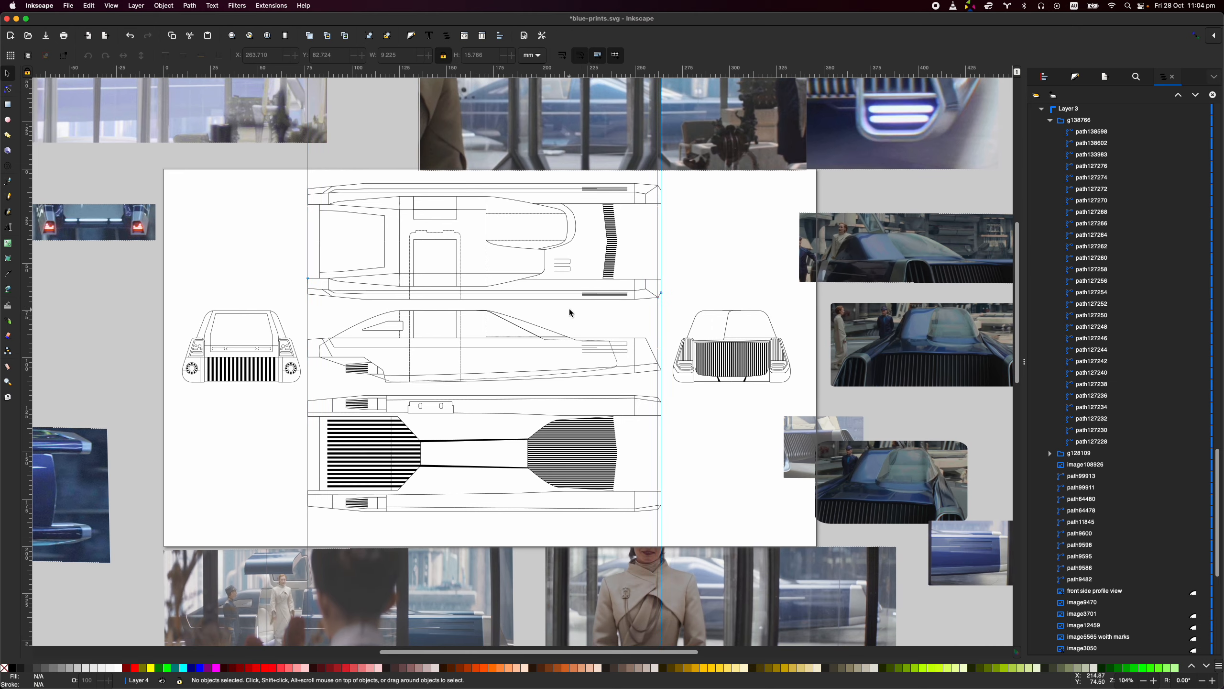
- Switch to the reference image board and examine the front three-quarter shots of the car and its grille
key("ctrl+Right")
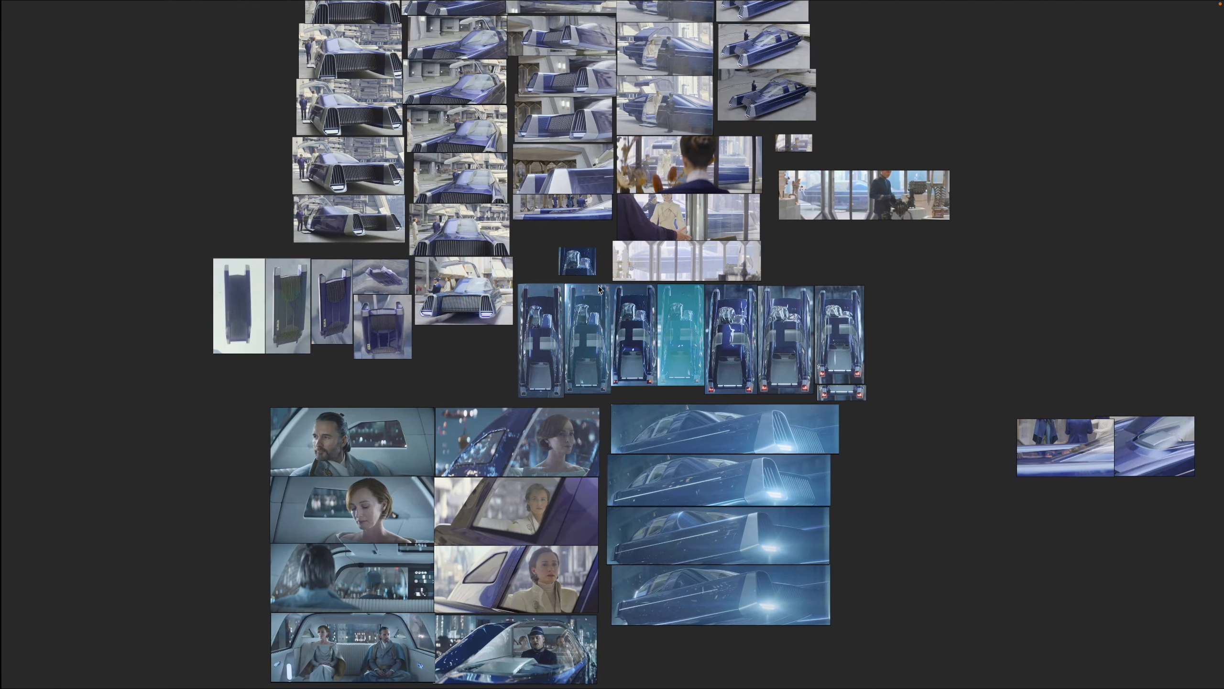
left_click_drag(871, 316, 733, 328)
scroll(734, 328, "down", 1)
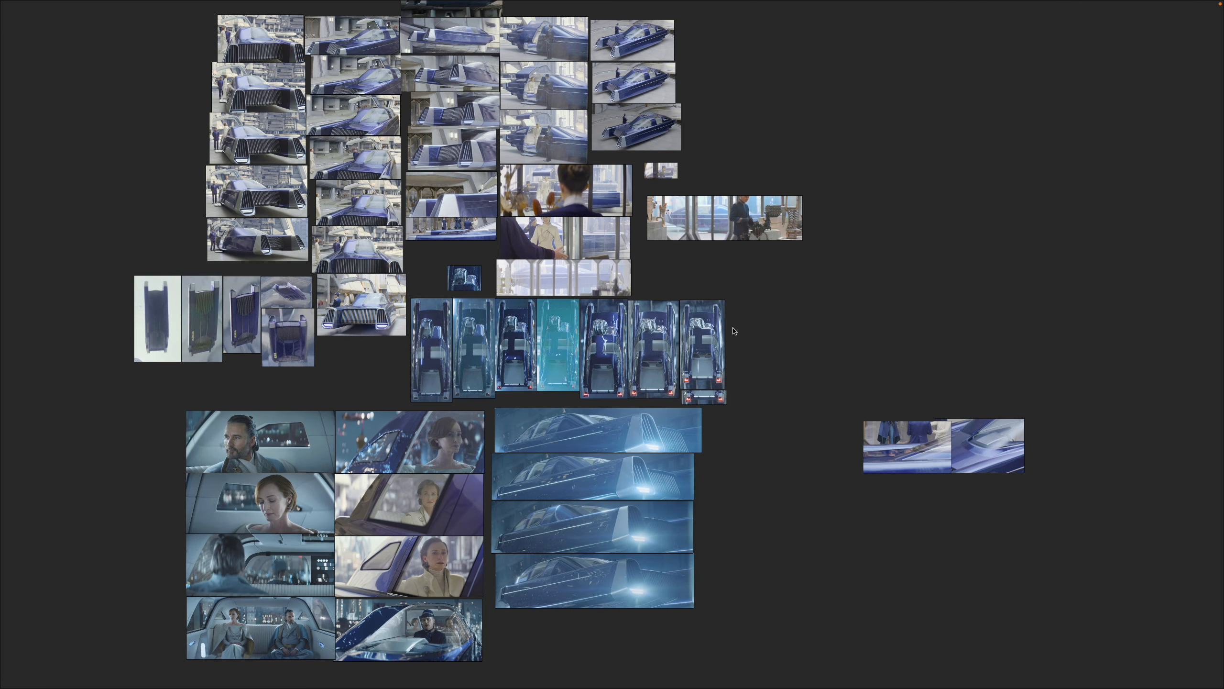
left_click_drag(663, 262, 666, 368)
scroll(237, 137, "up", 15)
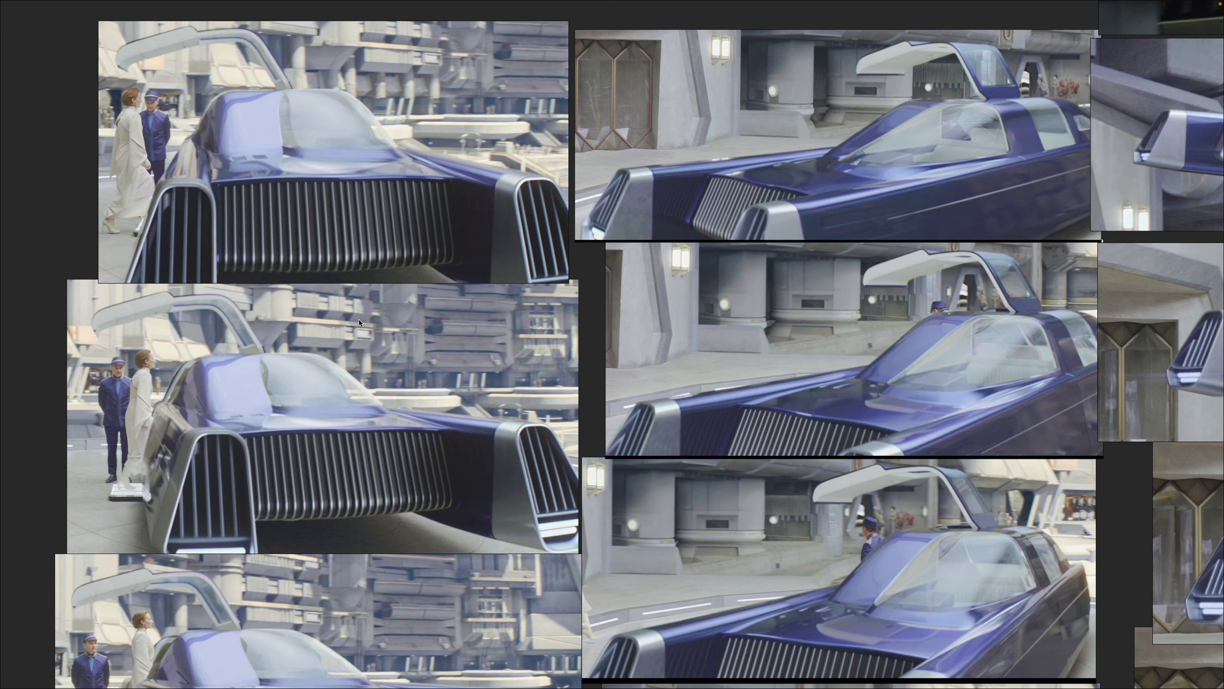
left_click_drag(376, 351, 376, 186)
left_click_drag(489, 504, 496, 368)
scroll(496, 398, "down", 1)
left_click_drag(535, 463, 359, 295)
left_click_drag(428, 672, 534, 361)
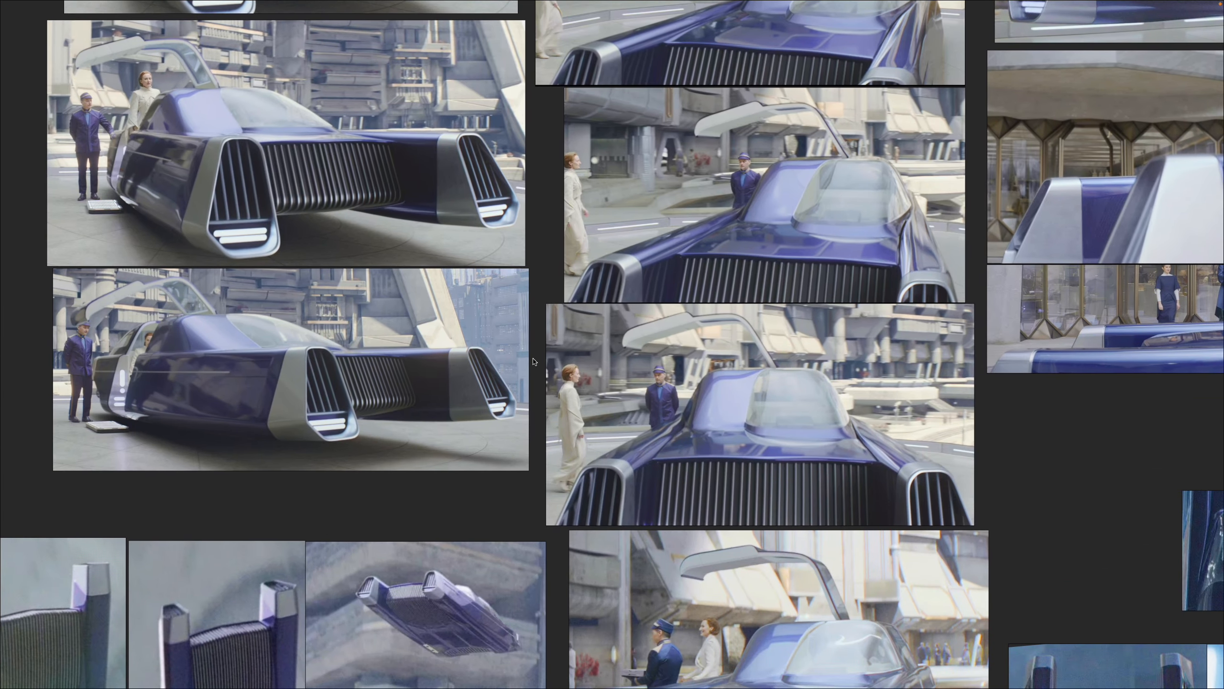
scroll(392, 379, "up", 2)
scroll(391, 379, "down", 2)
- Examine the reference shots of the car's underside and the neighbouring low front shot of its grille
left_click_drag(350, 545, 377, 332)
left_click_drag(278, 441, 553, 296)
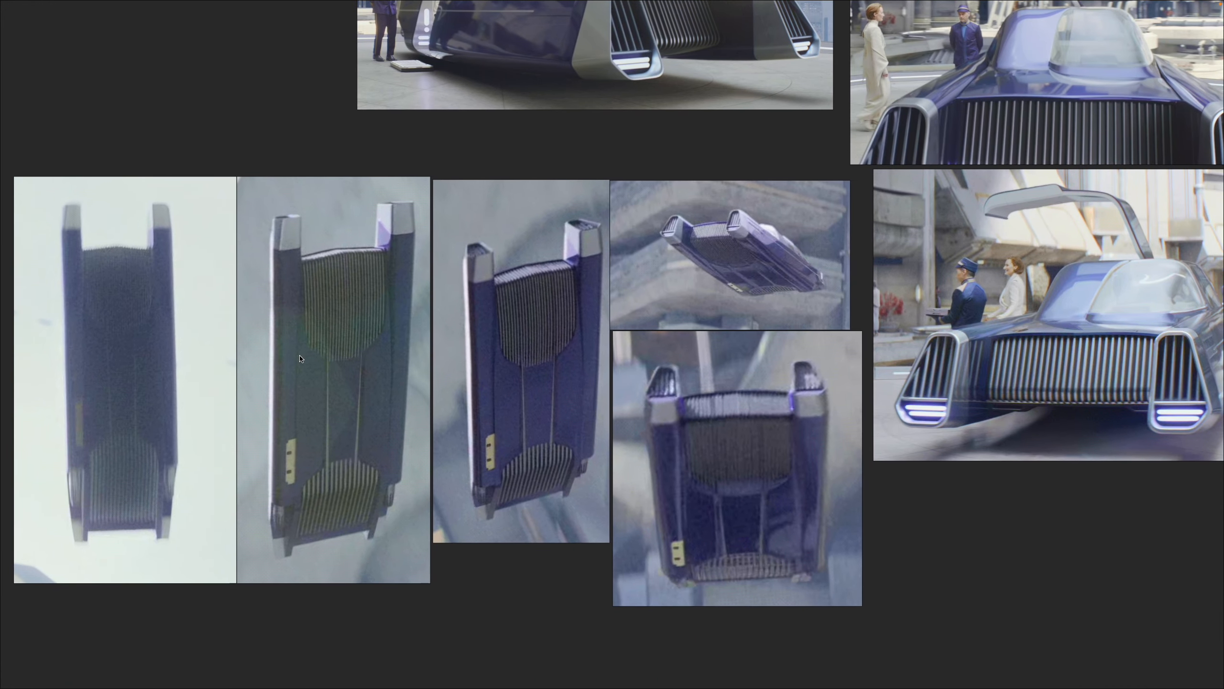
left_click_drag(322, 349, 352, 341)
left_click_drag(1134, 348, 728, 457)
left_click_drag(832, 474, 289, 284)
left_click_drag(806, 423, 533, 412)
scroll(533, 413, "down", 3)
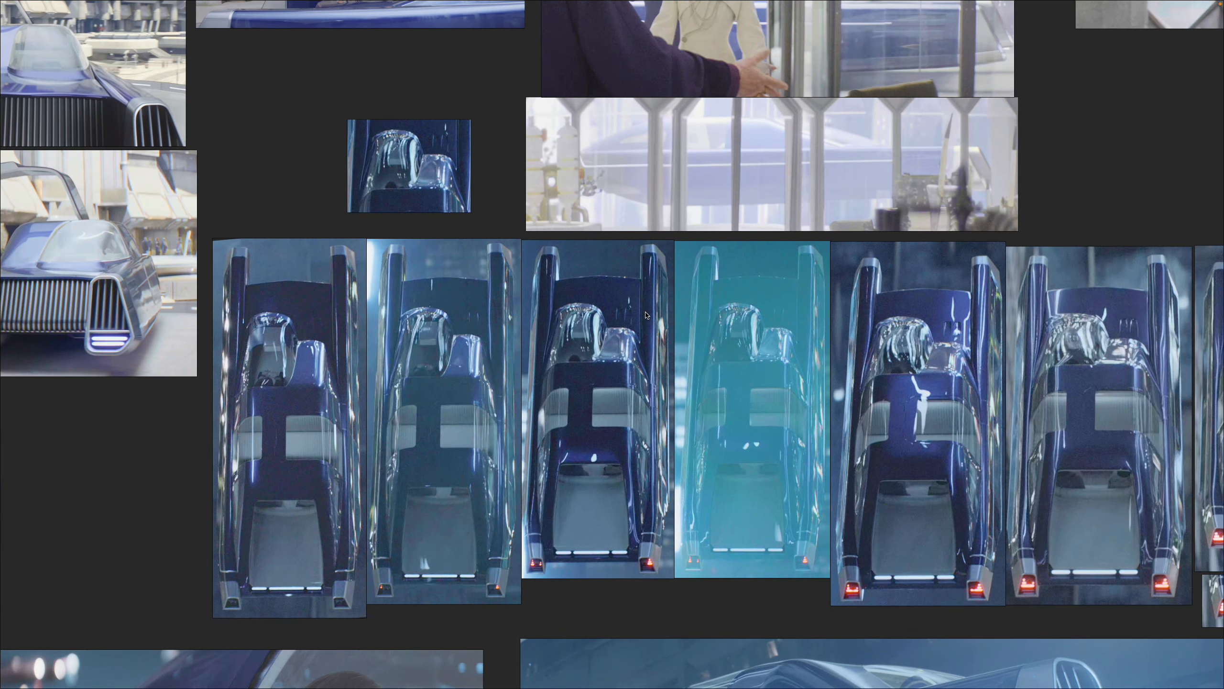
- Examine the reference shots that show the car's side profile through the building windows
left_click_drag(714, 183, 557, 350)
scroll(573, 335, "up", 12)
left_click_drag(640, 319, 584, 362)
scroll(584, 361, "down", 1)
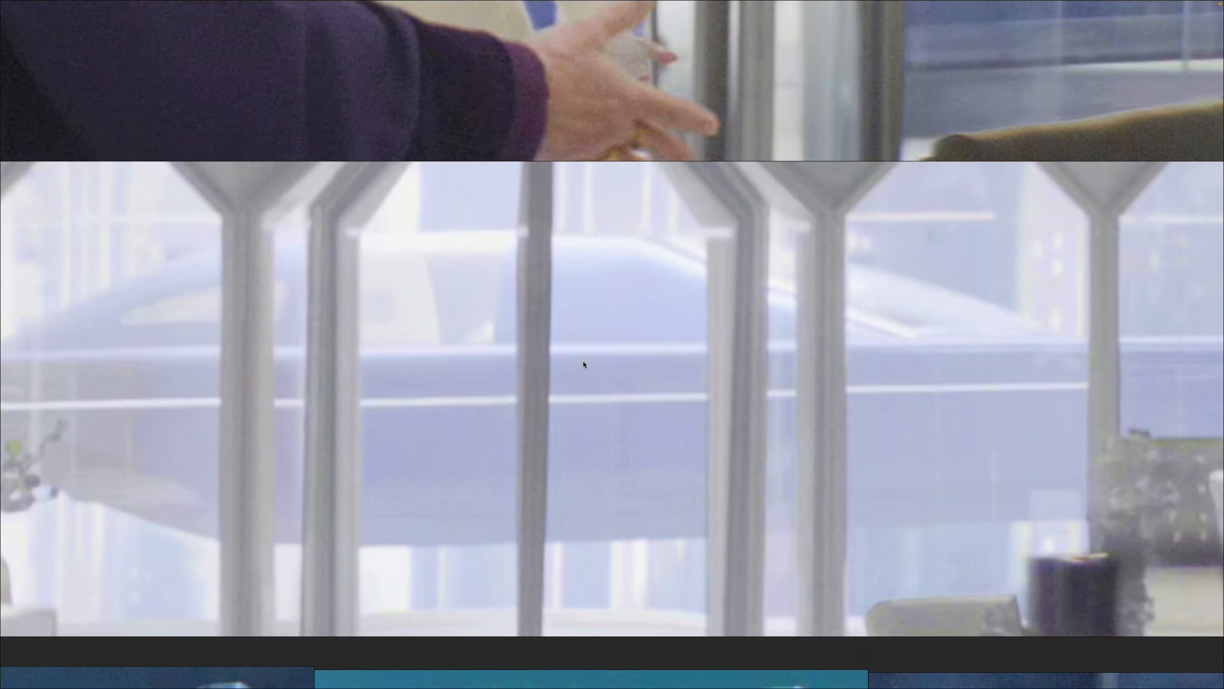
scroll(583, 360, "down", 7)
scroll(645, 365, "down", 6)
left_click_drag(853, 331, 844, 370)
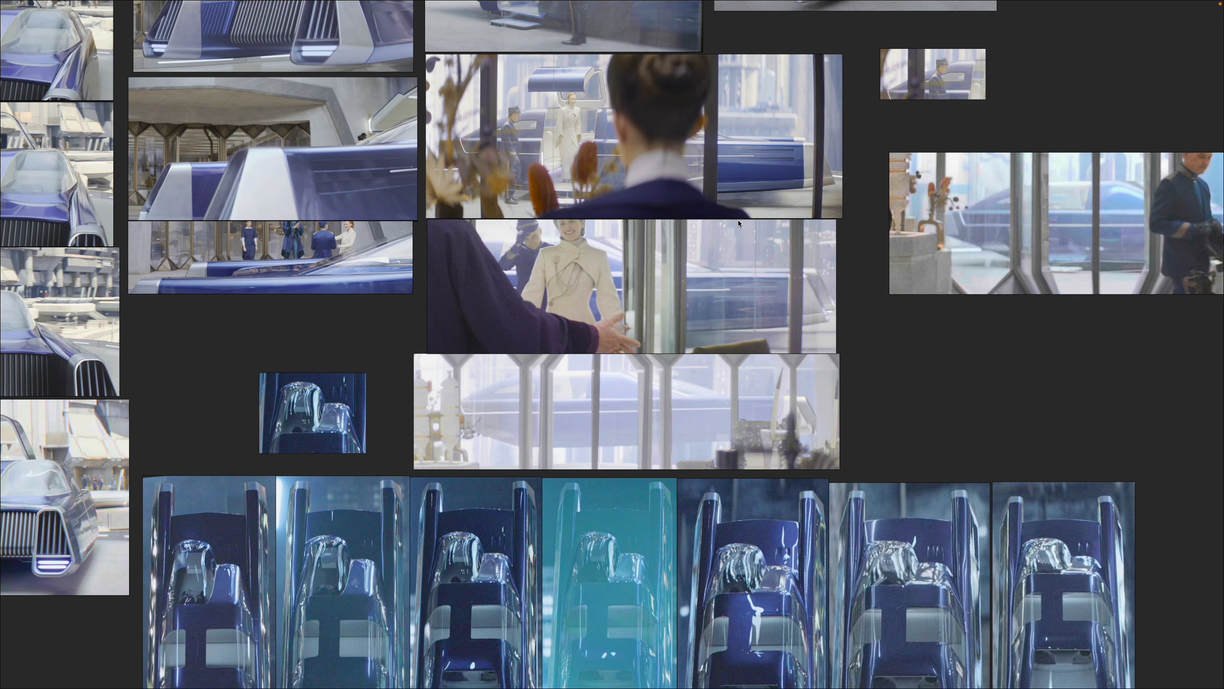
left_click_drag(668, 223, 605, 433)
scroll(767, 357, "up", 7)
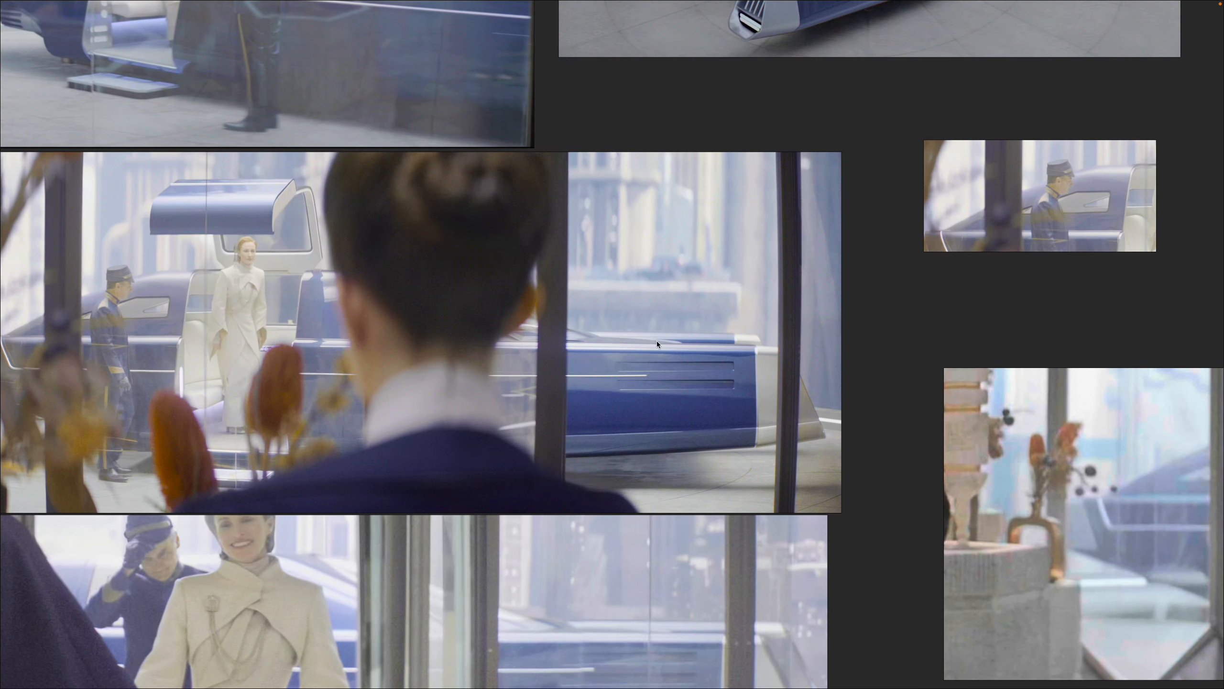
scroll(668, 348, "down", 8)
left_click_drag(750, 465, 643, 219)
scroll(636, 465, "up", 8)
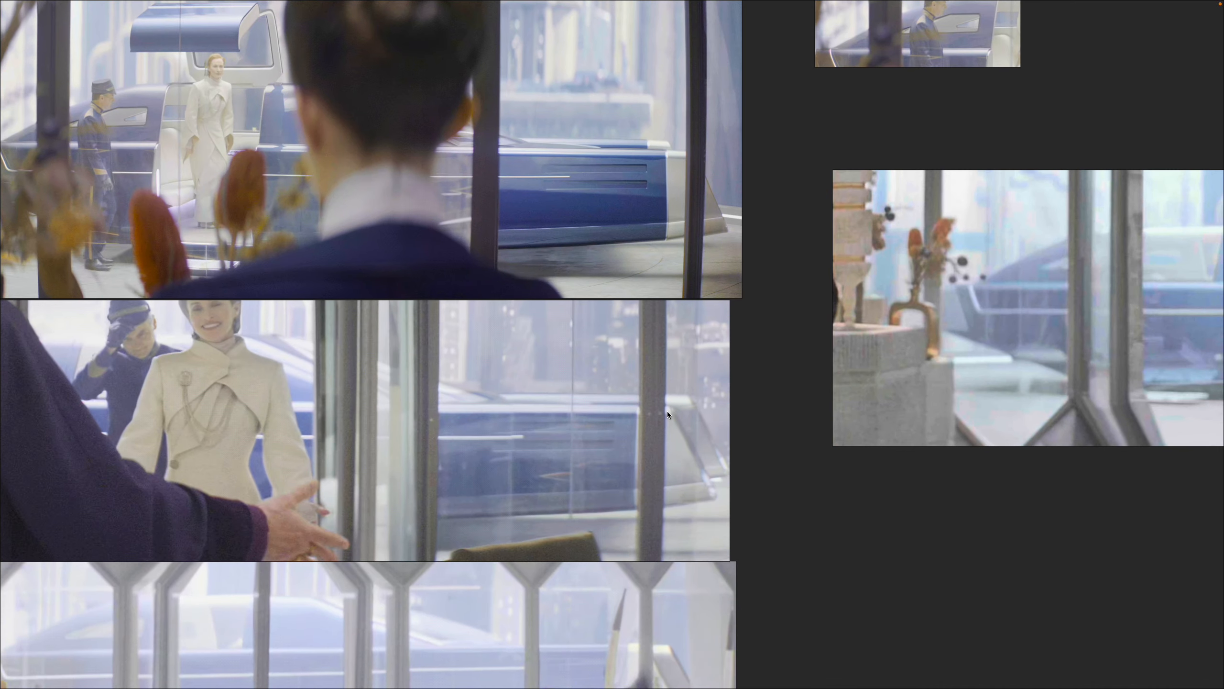
scroll(629, 410, "down", 4)
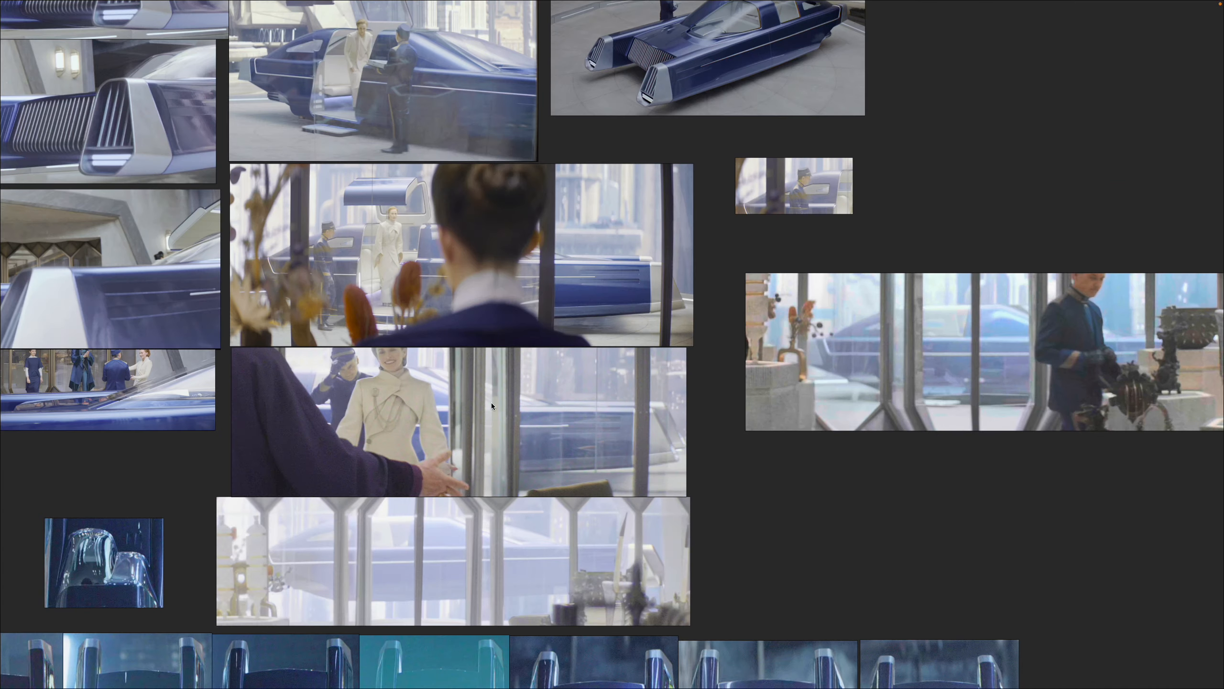
- Review the top-down reference shots of the car and the close-up of its glass canopy
left_click_drag(364, 425, 487, 421)
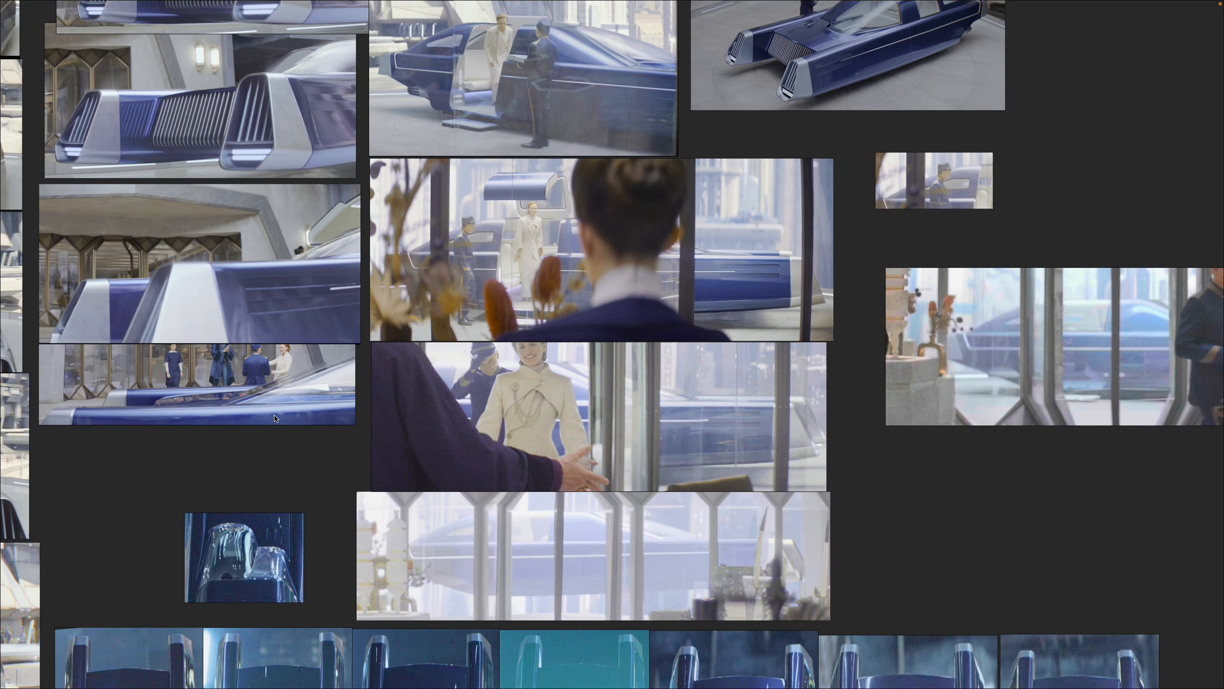
scroll(275, 418, "down", 2)
left_click_drag(346, 465, 423, 231)
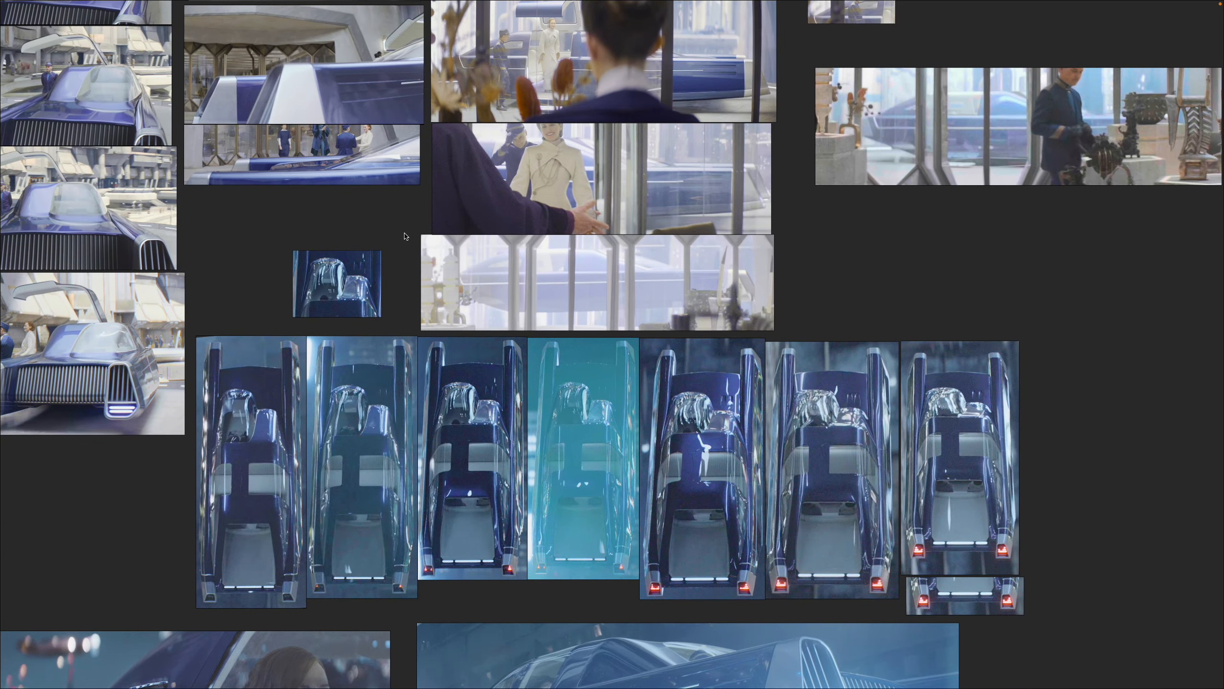
left_click_drag(276, 308, 364, 258)
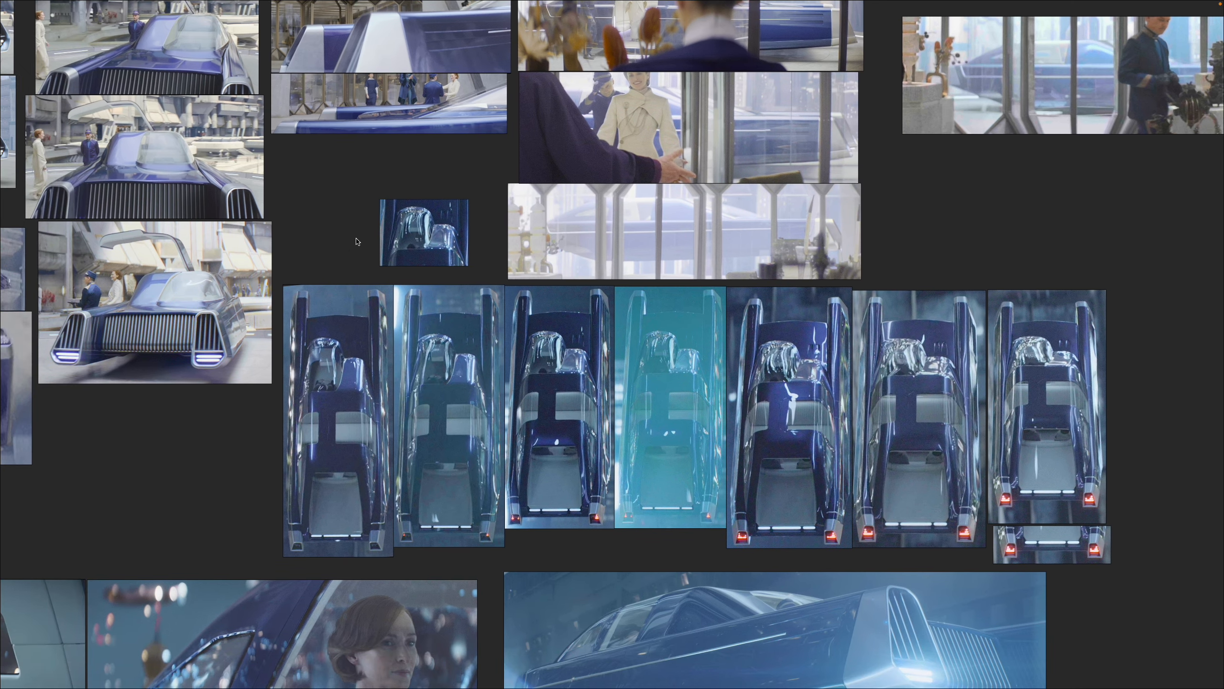
scroll(372, 271, "down", 1)
left_click_drag(366, 368, 414, 331)
scroll(397, 336, "down", 1)
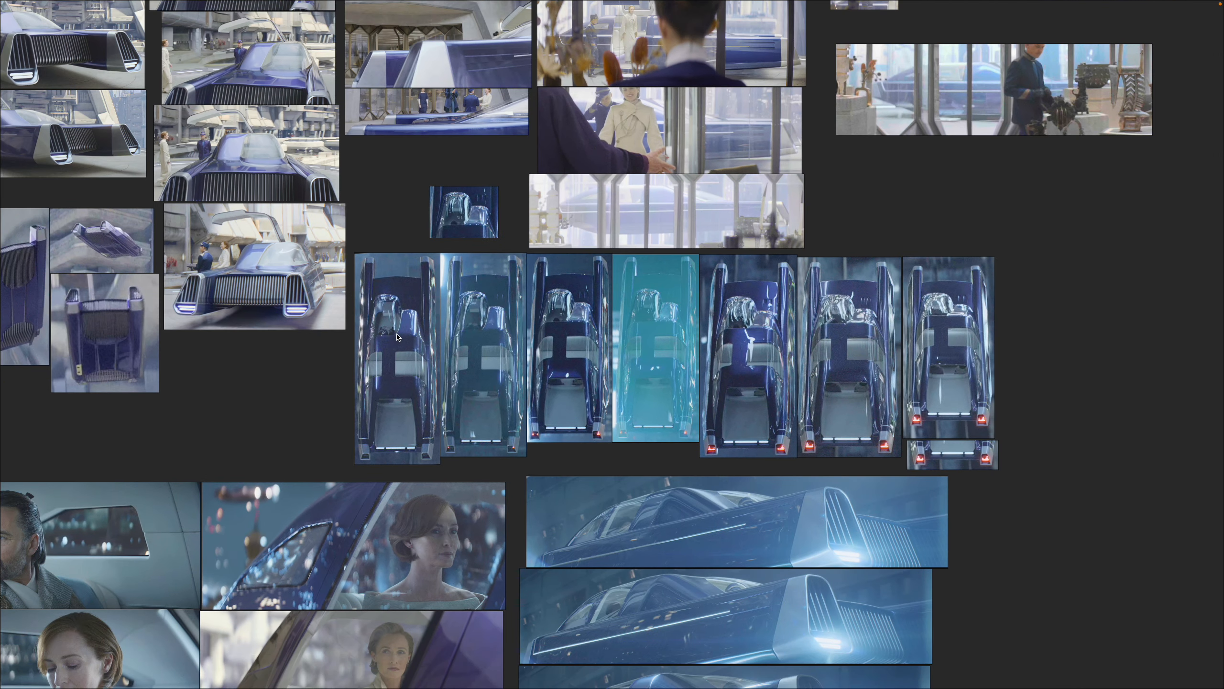
left_click_drag(421, 148, 500, 359)
left_click_drag(569, 391, 535, 336)
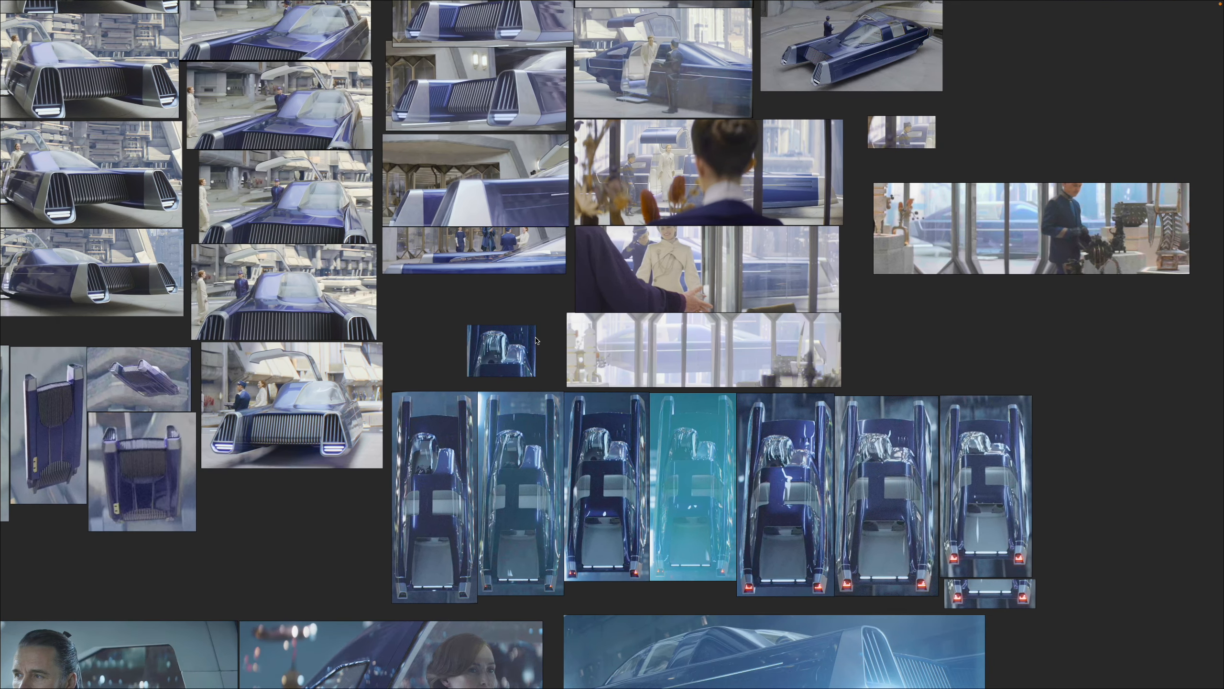
- Switch to the mpv player, skim through all-car-scenes.mp4 for shots of the car, and close the video
key("ctrl+Left")
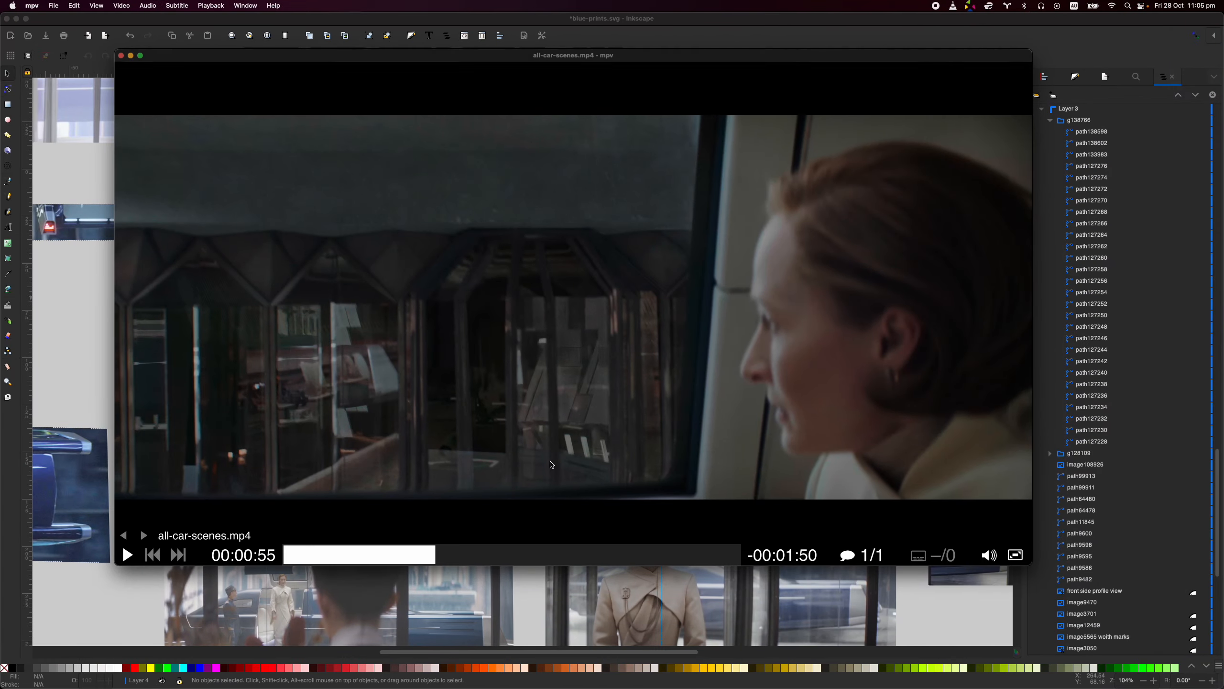
left_click_drag(425, 556, 731, 563)
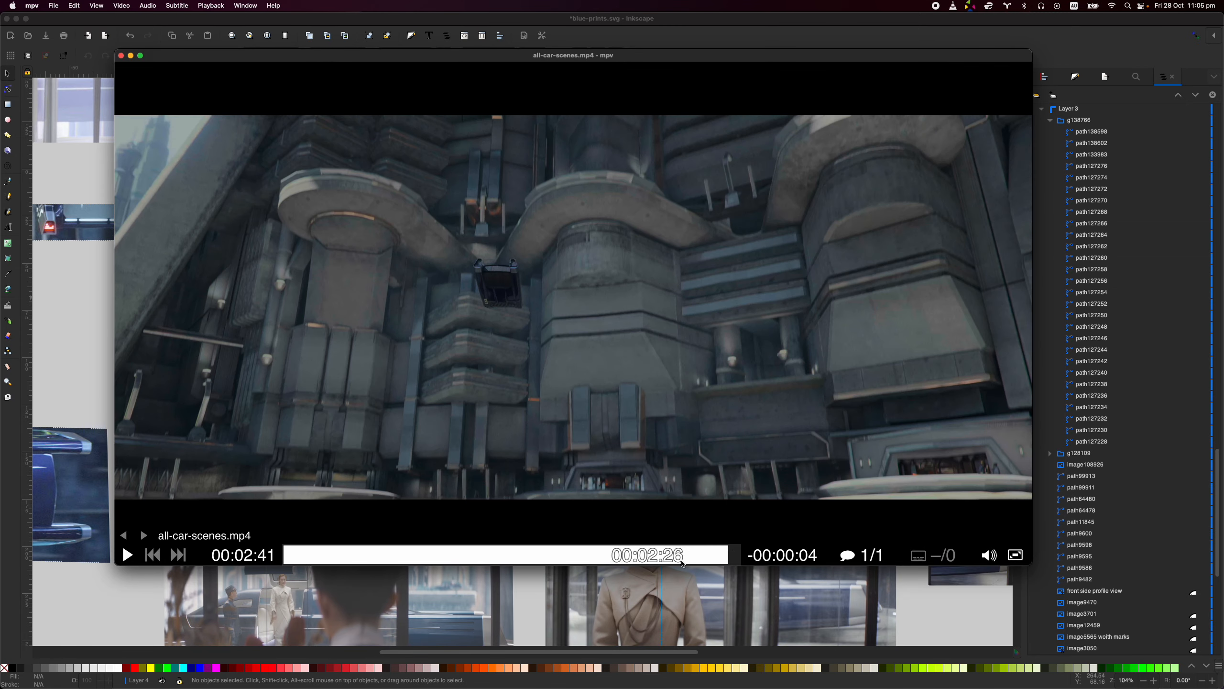
left_click(661, 558)
key("space")
left_click(699, 557)
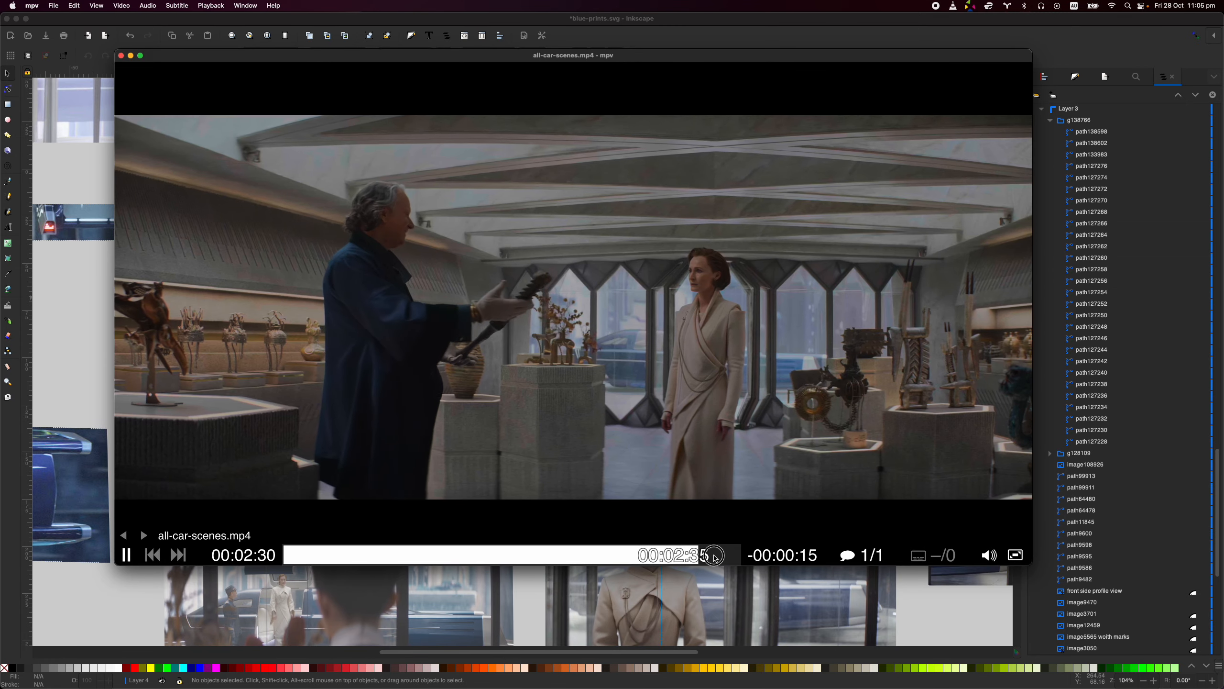
left_click(716, 558)
left_click(643, 559)
left_click(590, 559)
left_click(547, 559)
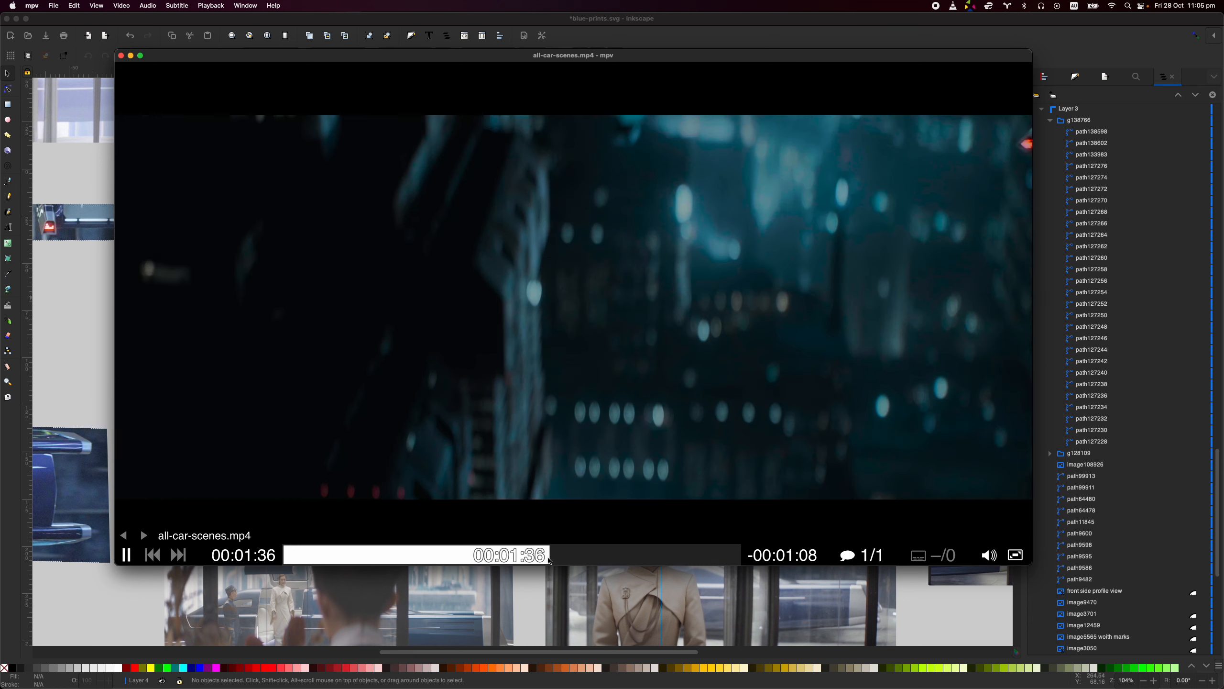
key("space")
left_click(121, 56)
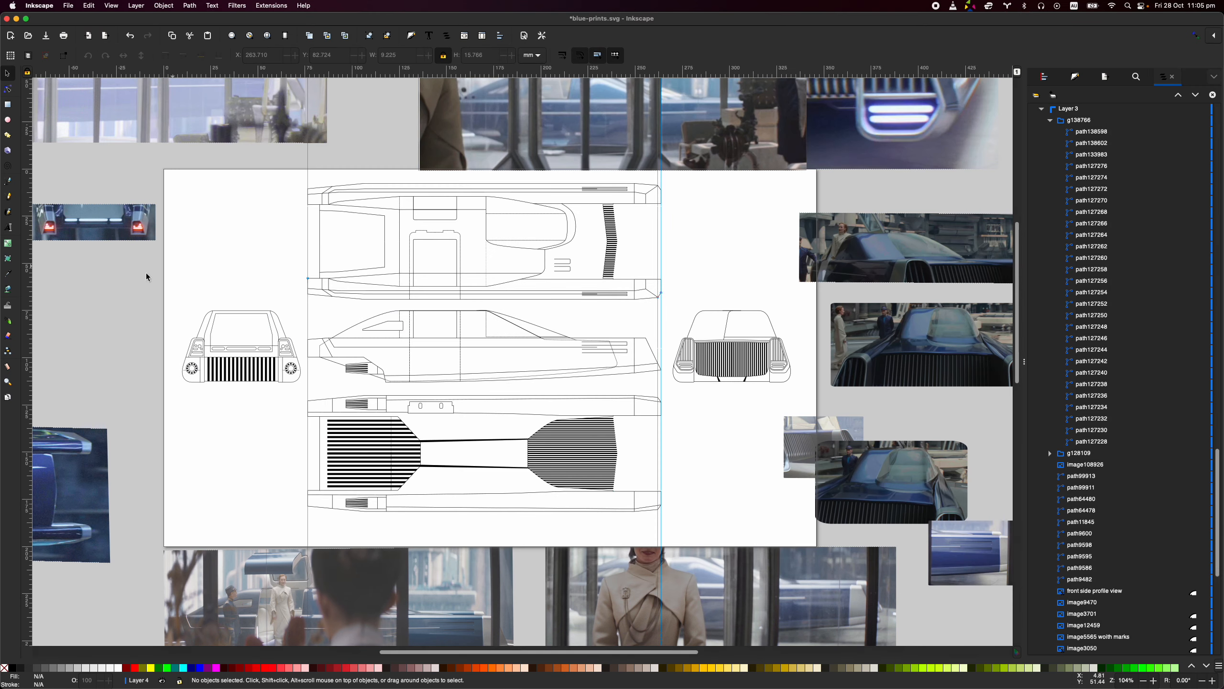
- Examine the blueprint line drawings in Inkscape against the side-profile photos placed above the page
scroll(410, 329, "down", 2)
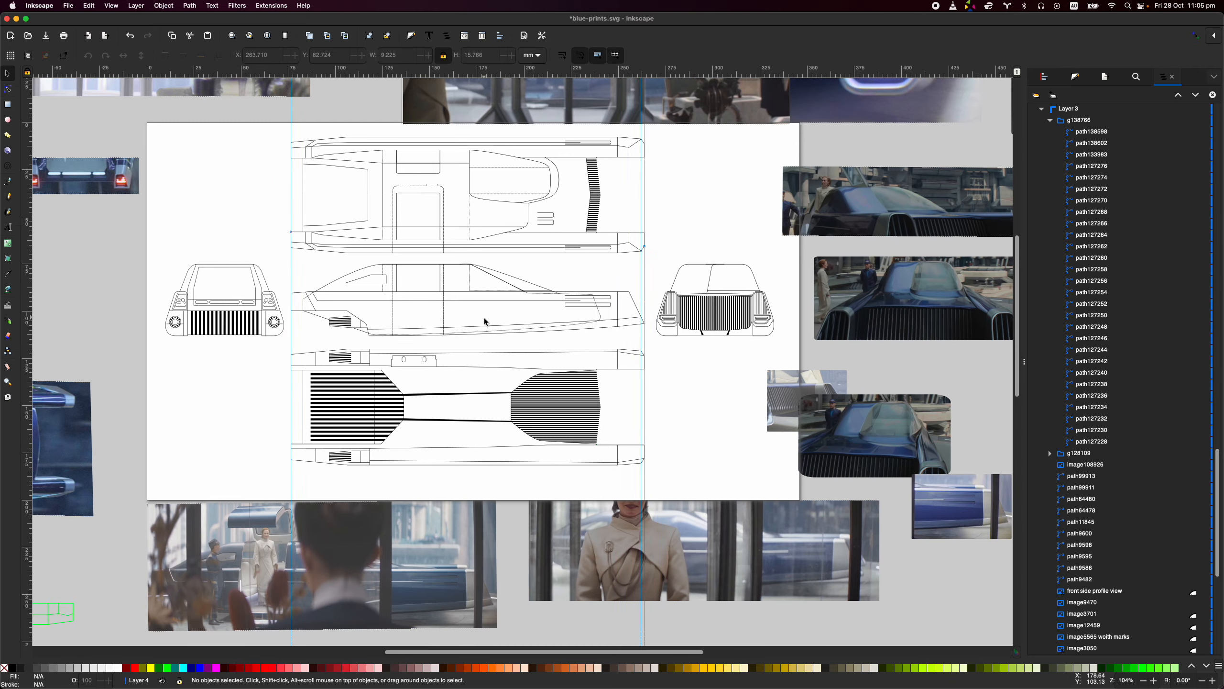
left_click_drag(421, 298, 442, 345)
scroll(441, 338, "down", 2)
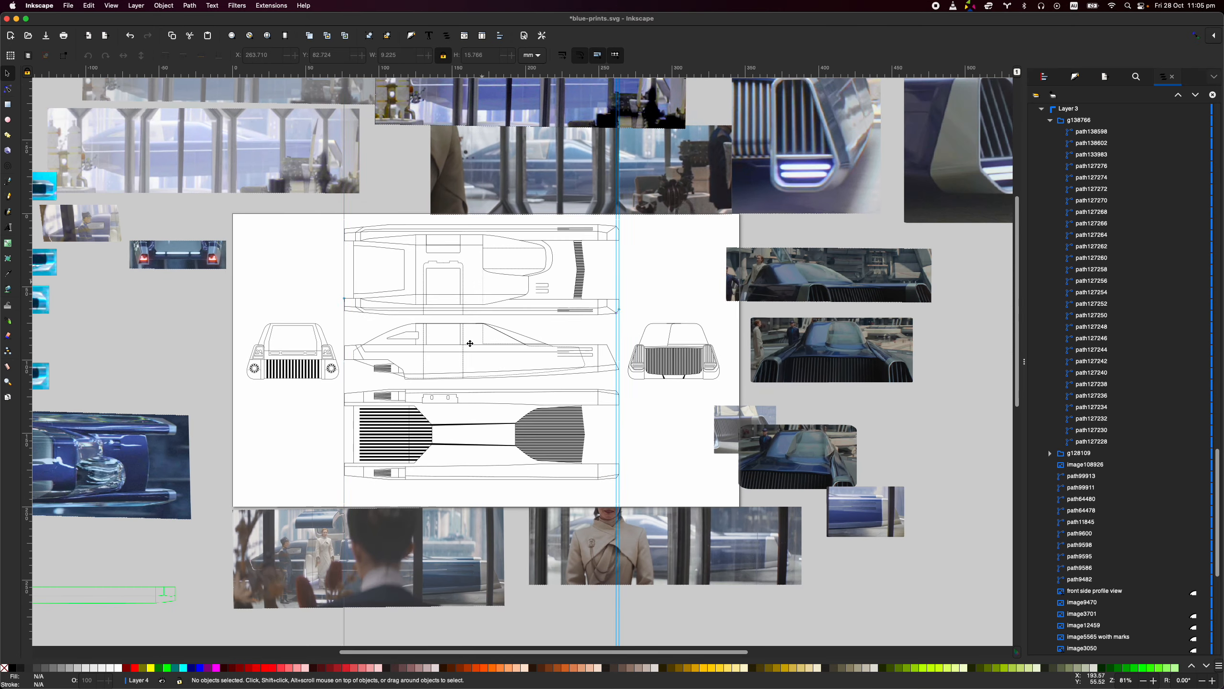
left_click_drag(486, 178, 464, 307)
scroll(388, 309, "up", 1)
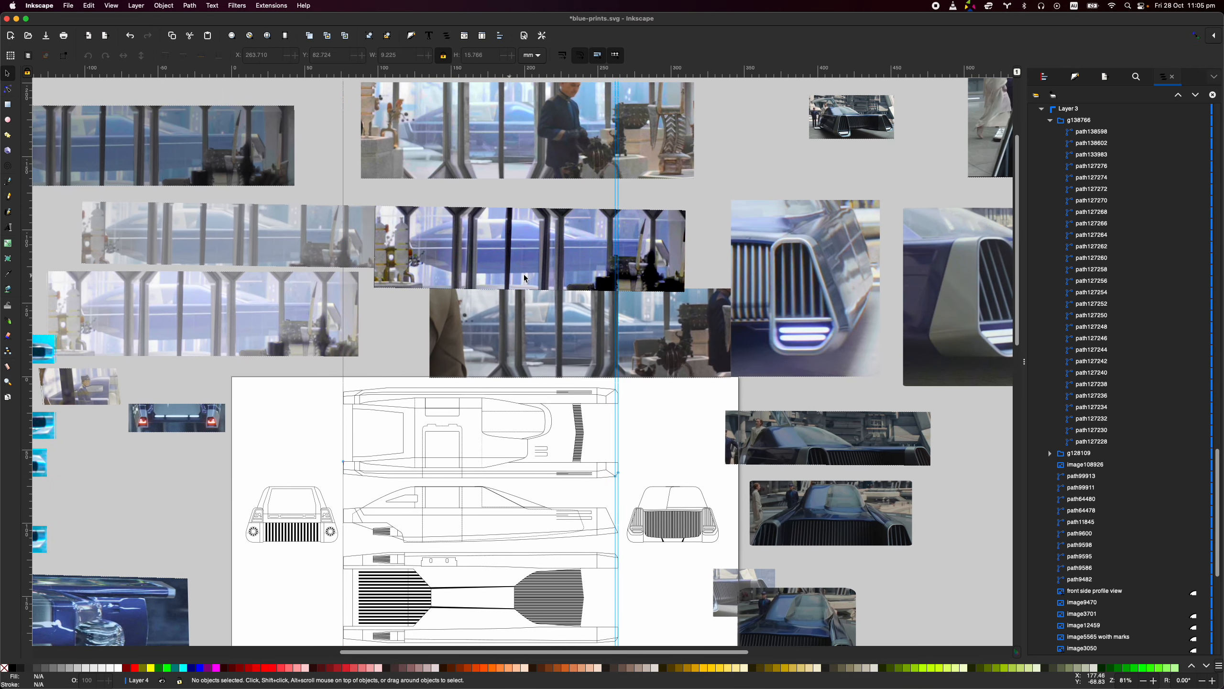
scroll(626, 326, "up", 3)
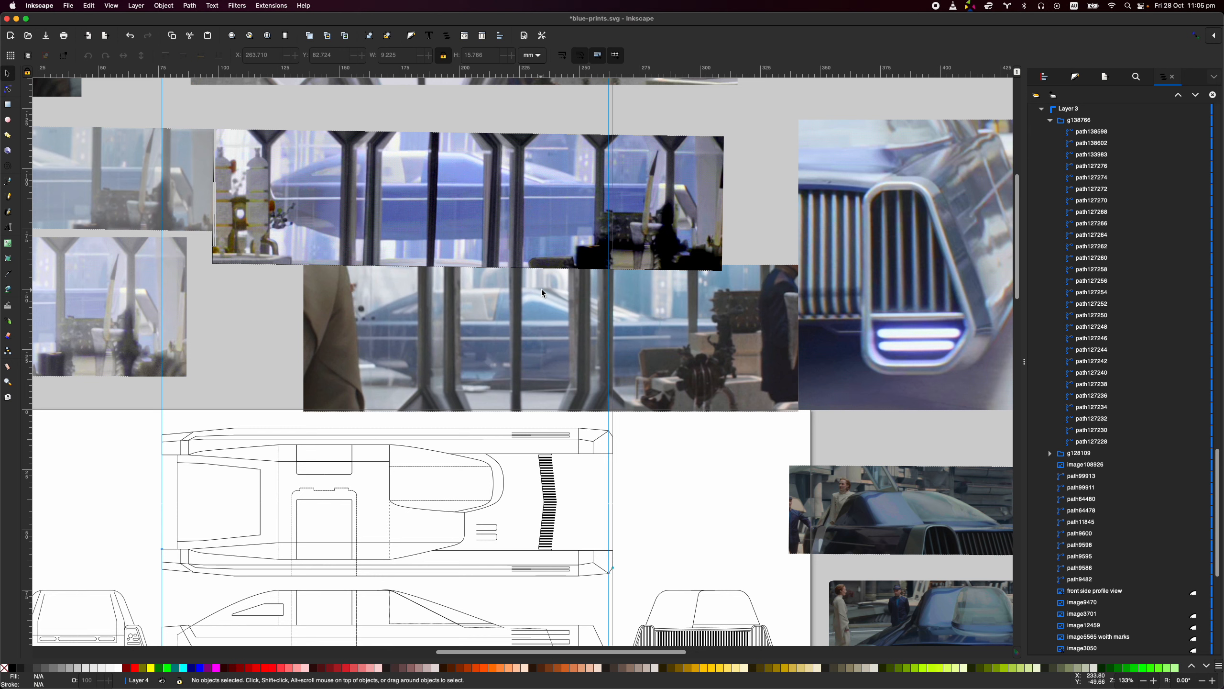
scroll(548, 299, "down", 2)
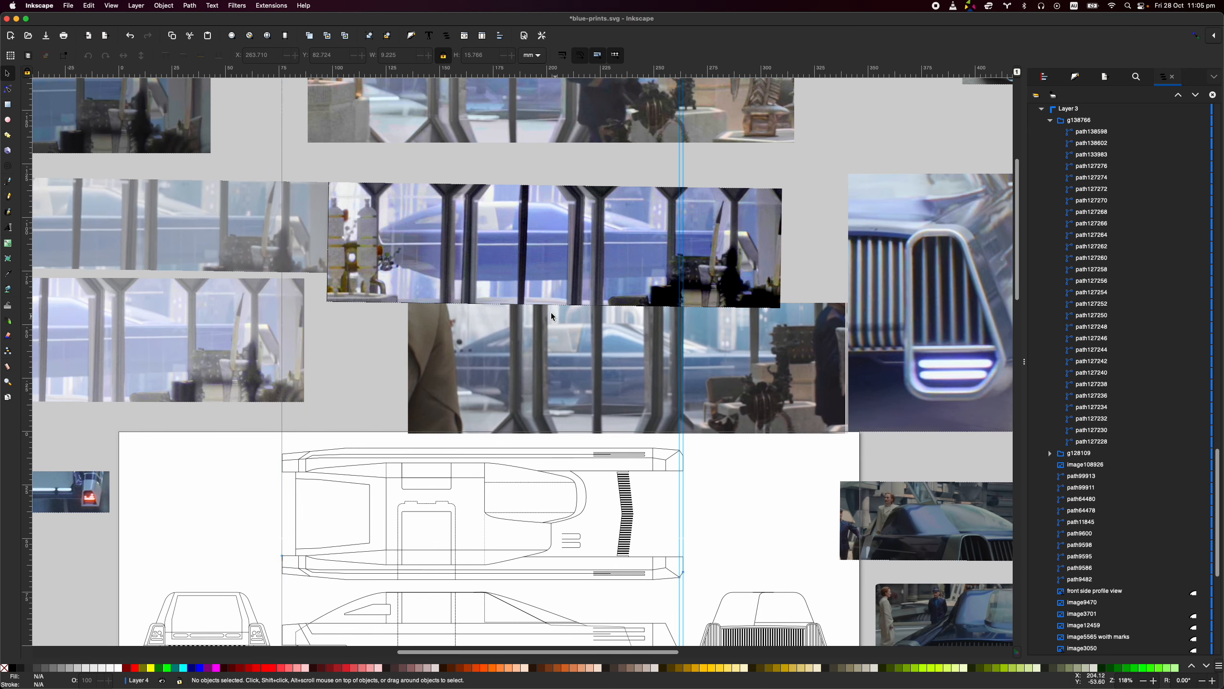
scroll(373, 323, "up", 1)
scroll(373, 323, "left", 1)
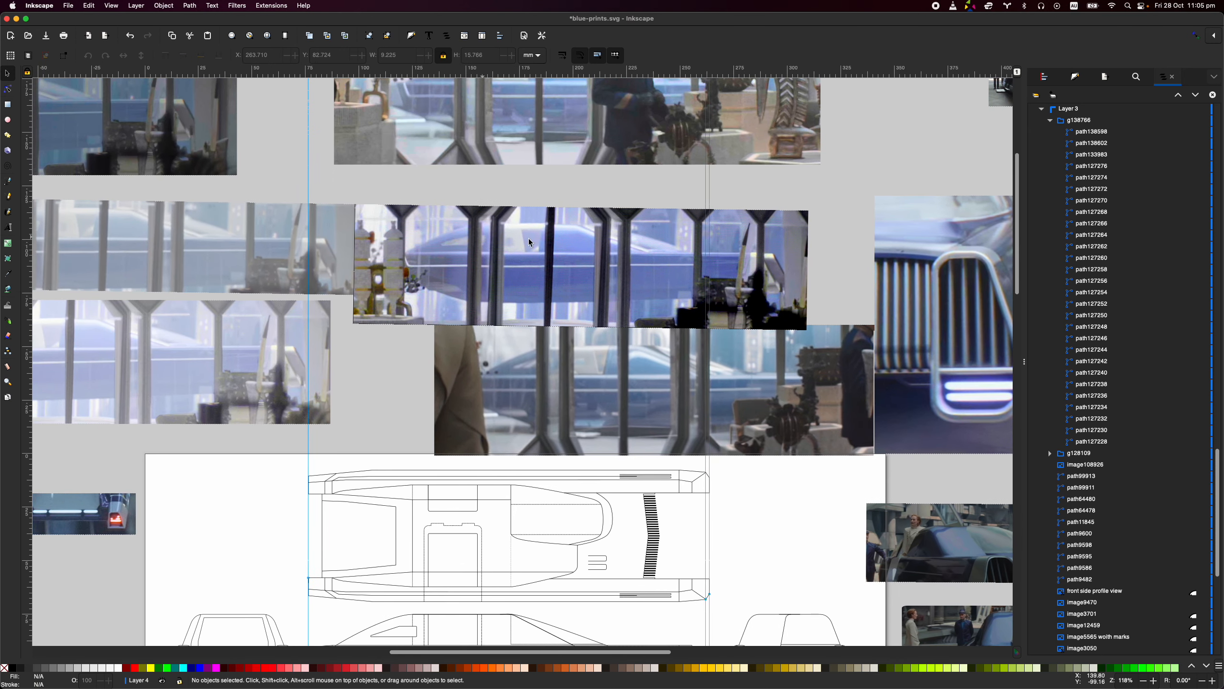
scroll(491, 254, "up", 1)
scroll(491, 254, "left", 1)
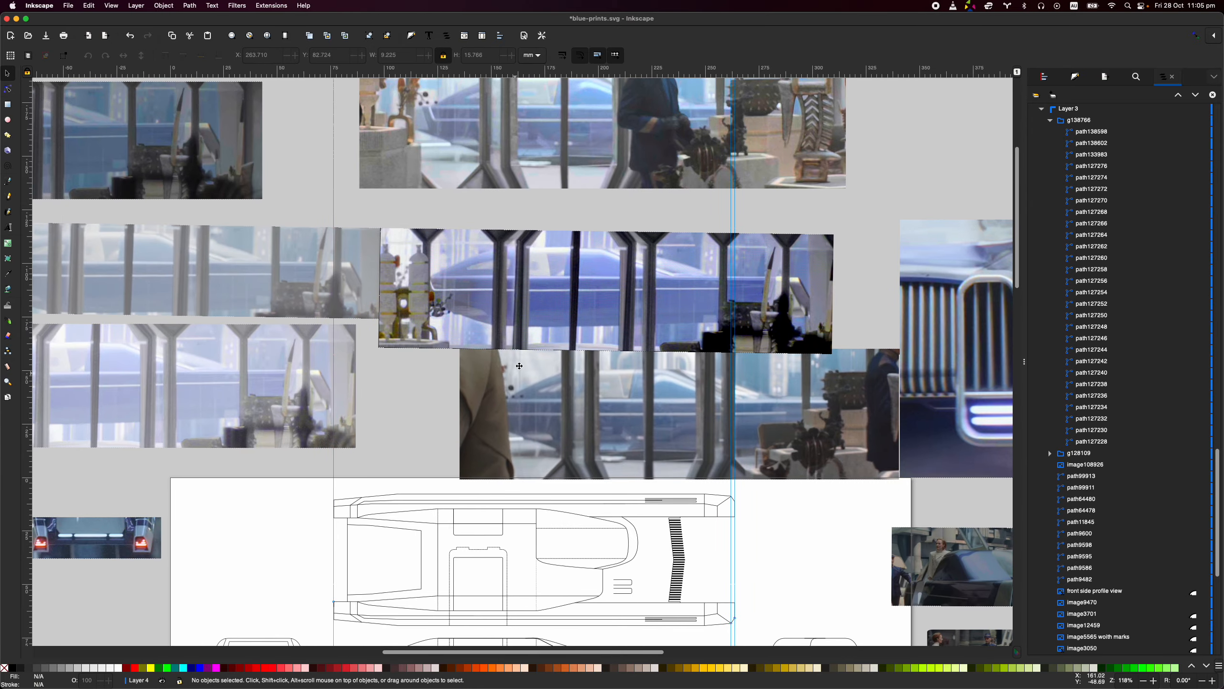
scroll(519, 366, "down", 2)
scroll(519, 365, "left", 1)
scroll(629, 372, "down", 7)
scroll(629, 372, "right", 8)
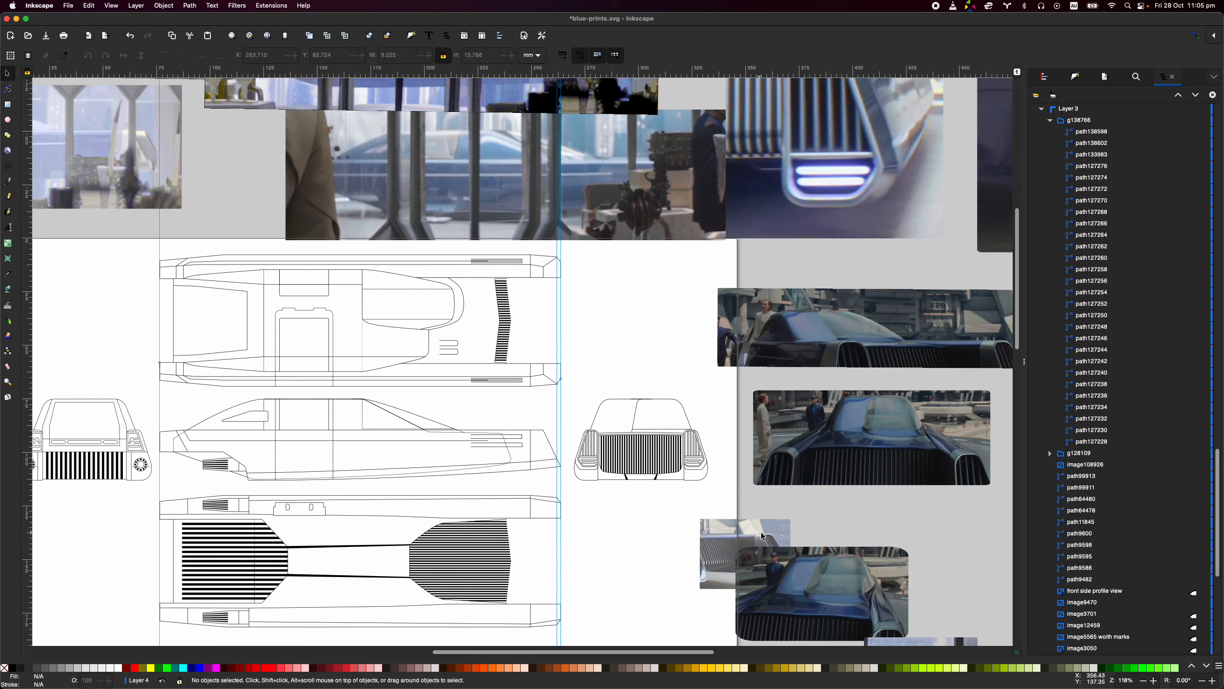
- Move the semi-transparent front grille photo over the nose of the side view, at X 228.789 and Y 82.162 mm
left_click_drag(762, 536, 620, 467)
scroll(620, 467, "up", 3)
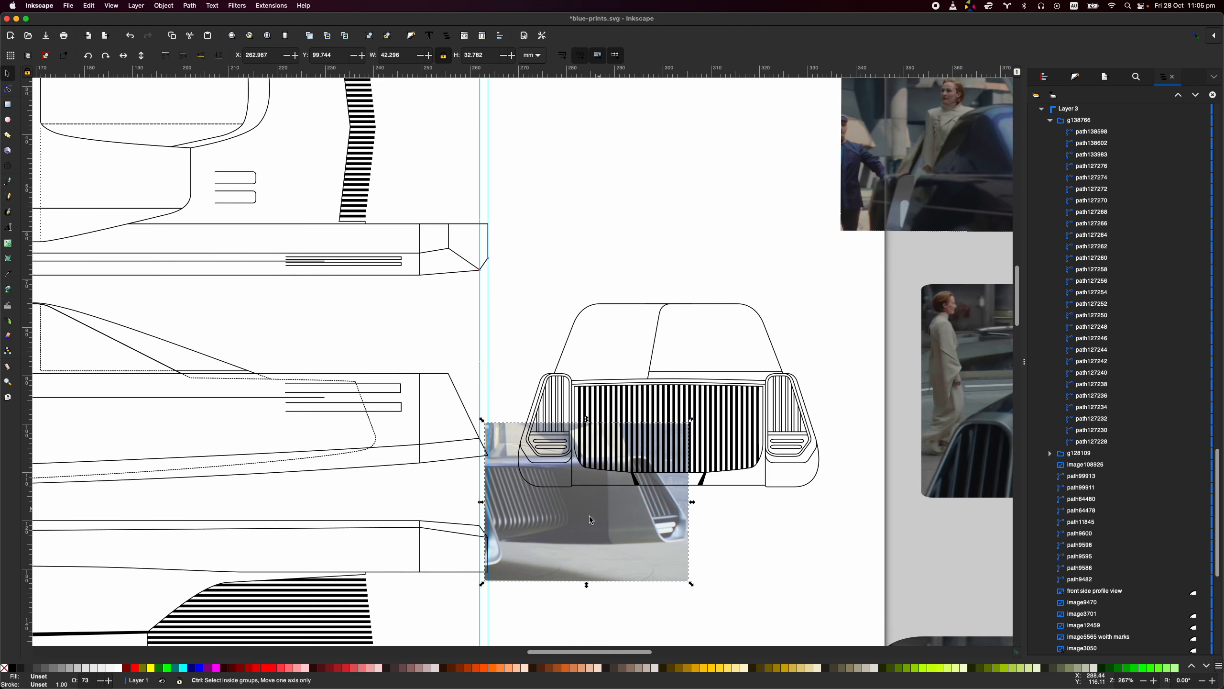
scroll(569, 465, "up", 1)
left_click_drag(587, 459, 513, 406)
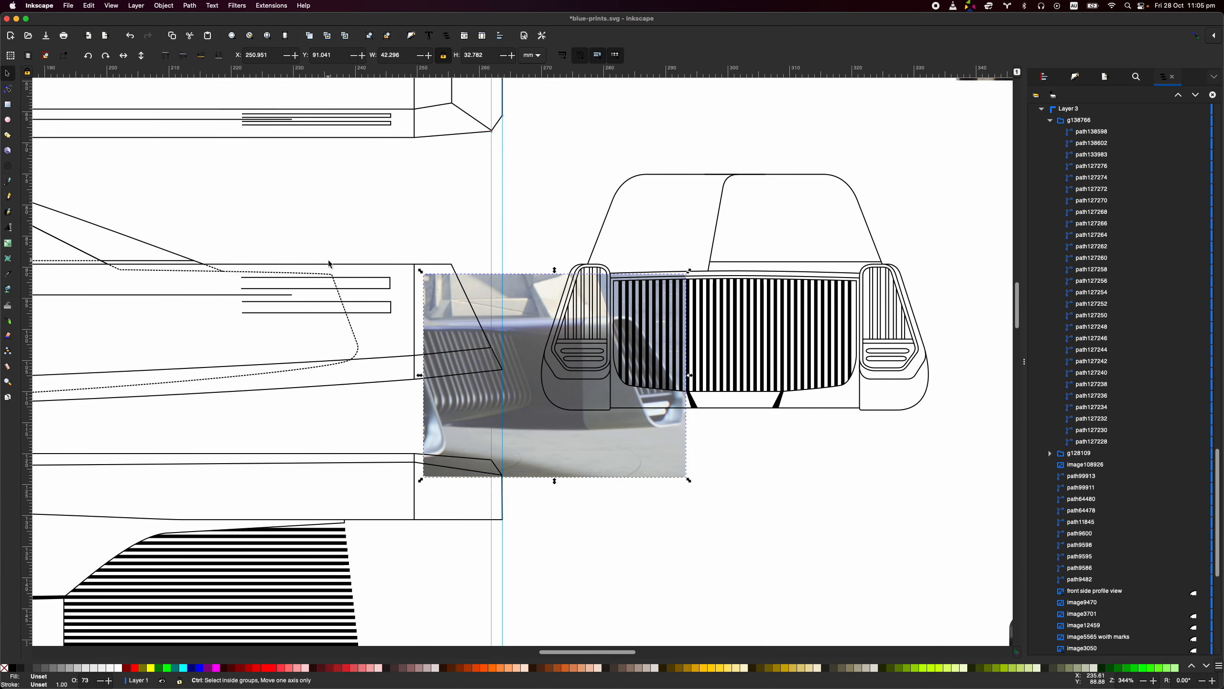
scroll(327, 266, "up", 2)
scroll(333, 285, "up", 2)
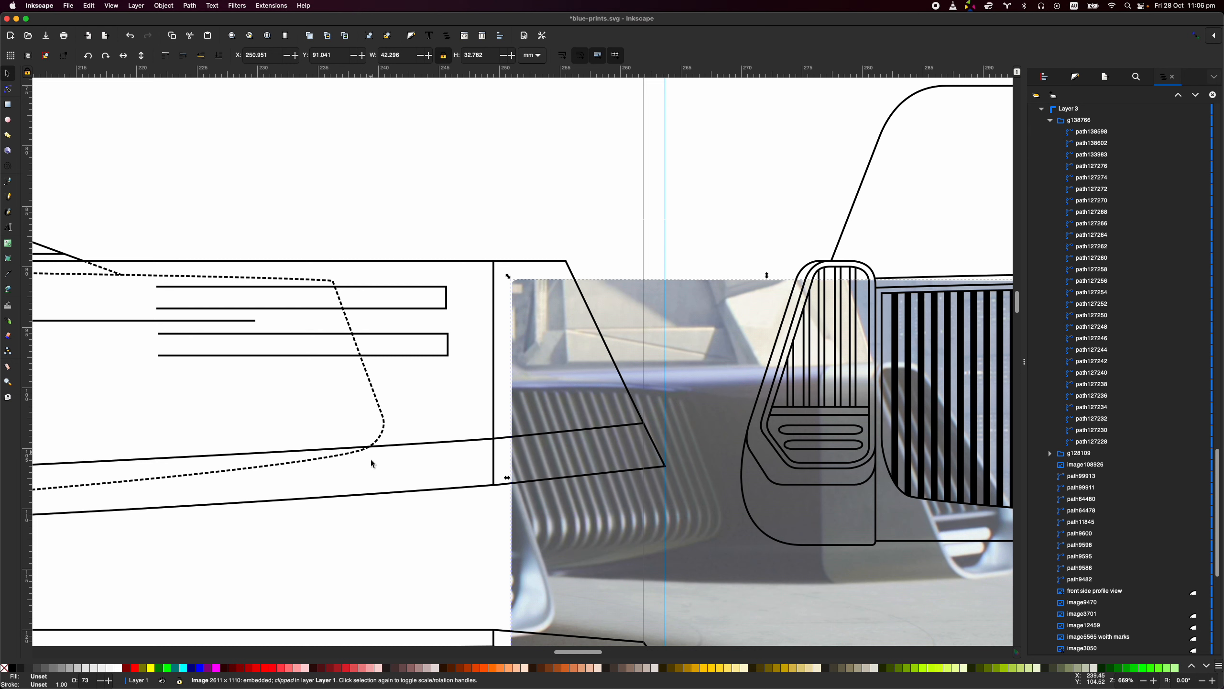
left_click_drag(729, 370, 516, 234)
scroll(536, 186, "down", 2)
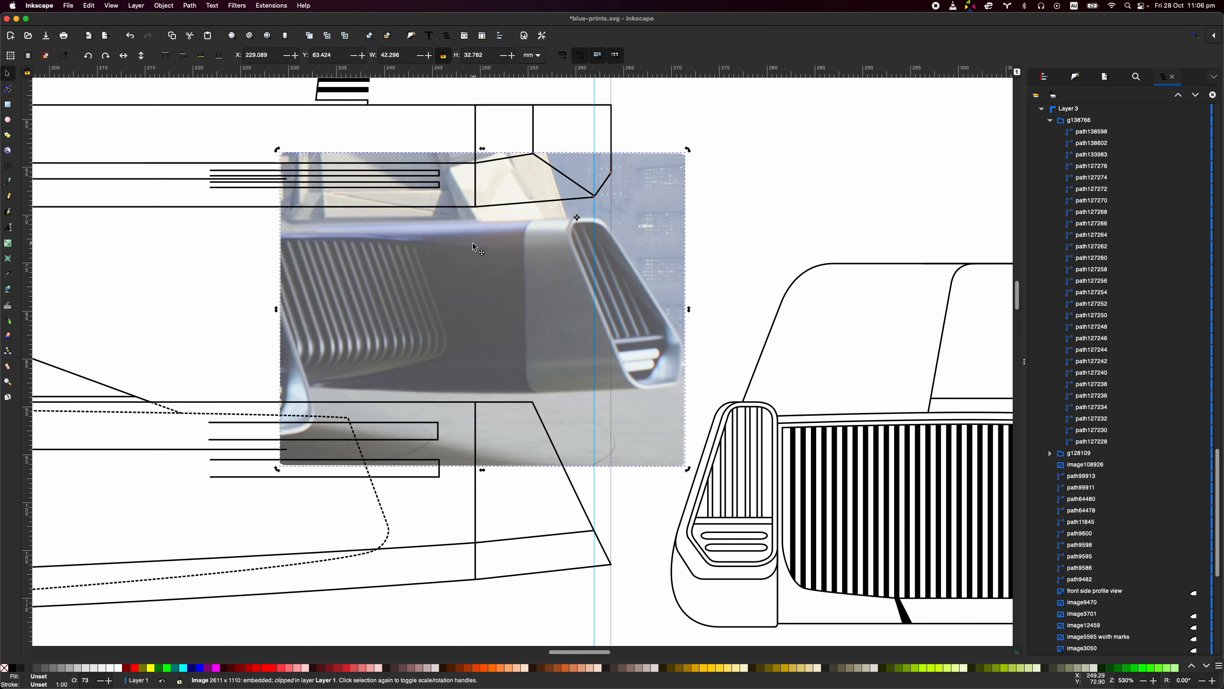
left_click_drag(422, 245, 431, 425)
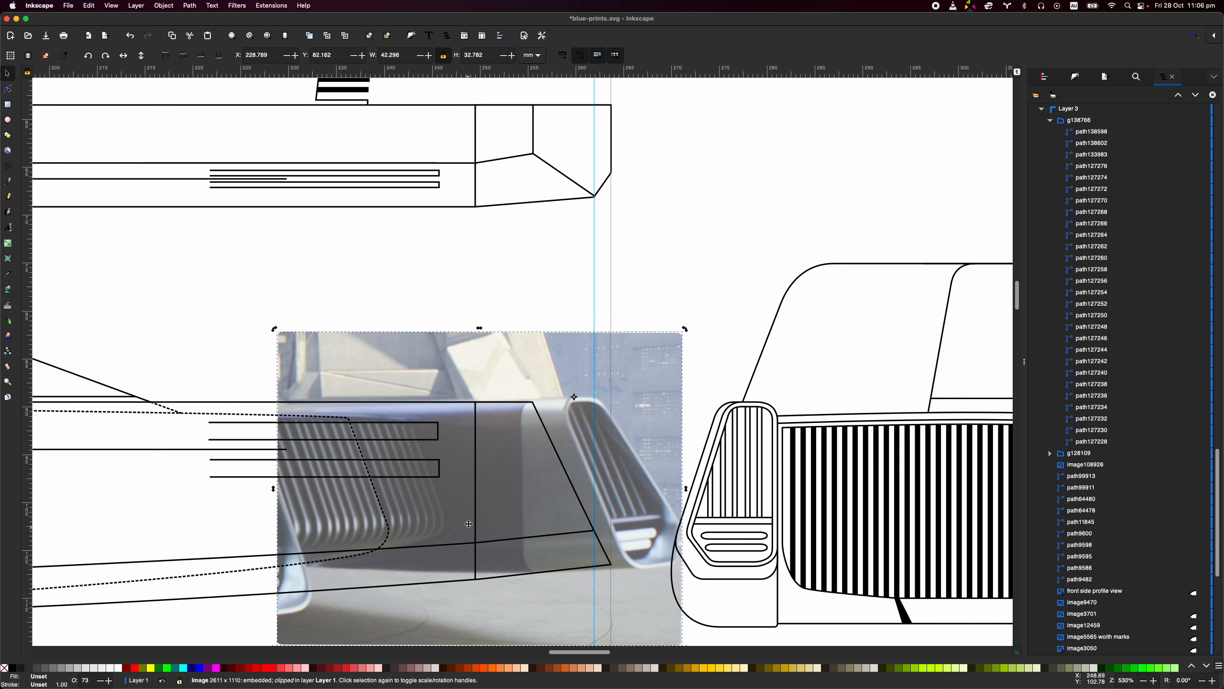
scroll(469, 524, "down", 1)
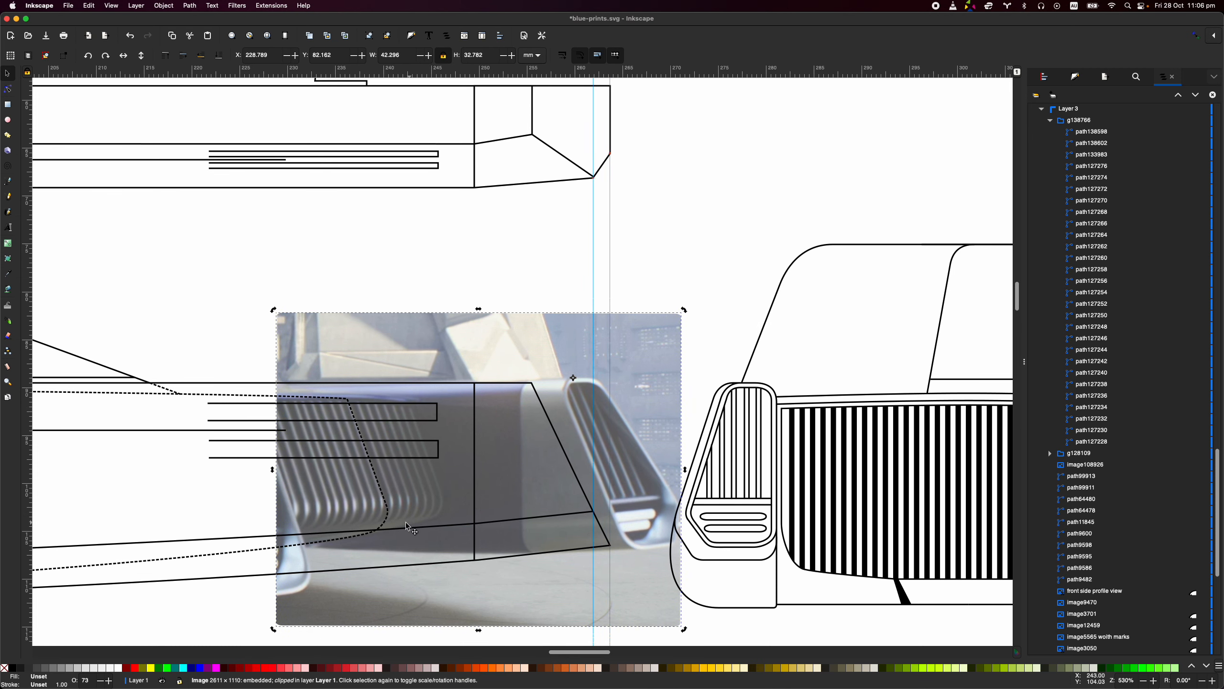
- Align the semi-transparent grille photo with the nose of the side view at X 222.493 mm and stretch its lower edge to about 34.88 mm height
left_click_drag(442, 505, 382, 507)
scroll(419, 586, "down", 5)
scroll(419, 586, "left", 2)
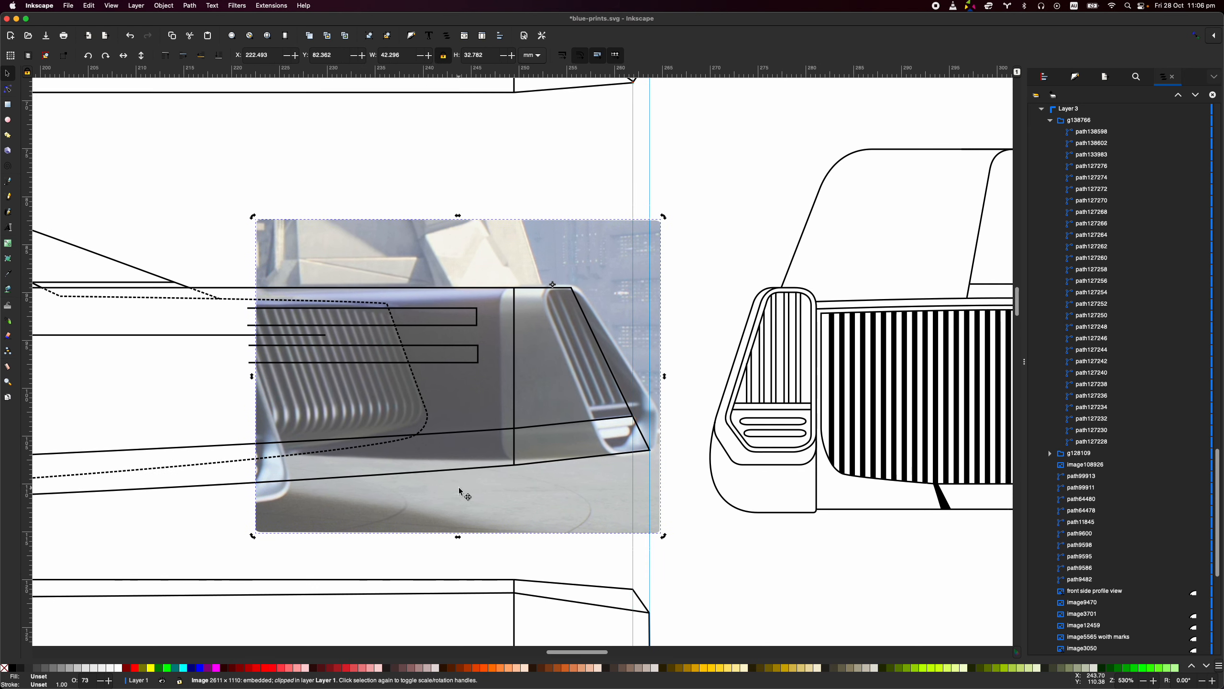
left_click_drag(458, 542, 457, 561)
- Add a vertical guide near the dashed grille outline in the side view and stretch the grille photo upward to 35.380 mm height
left_click(690, 343)
left_click_drag(29, 268, 401, 344)
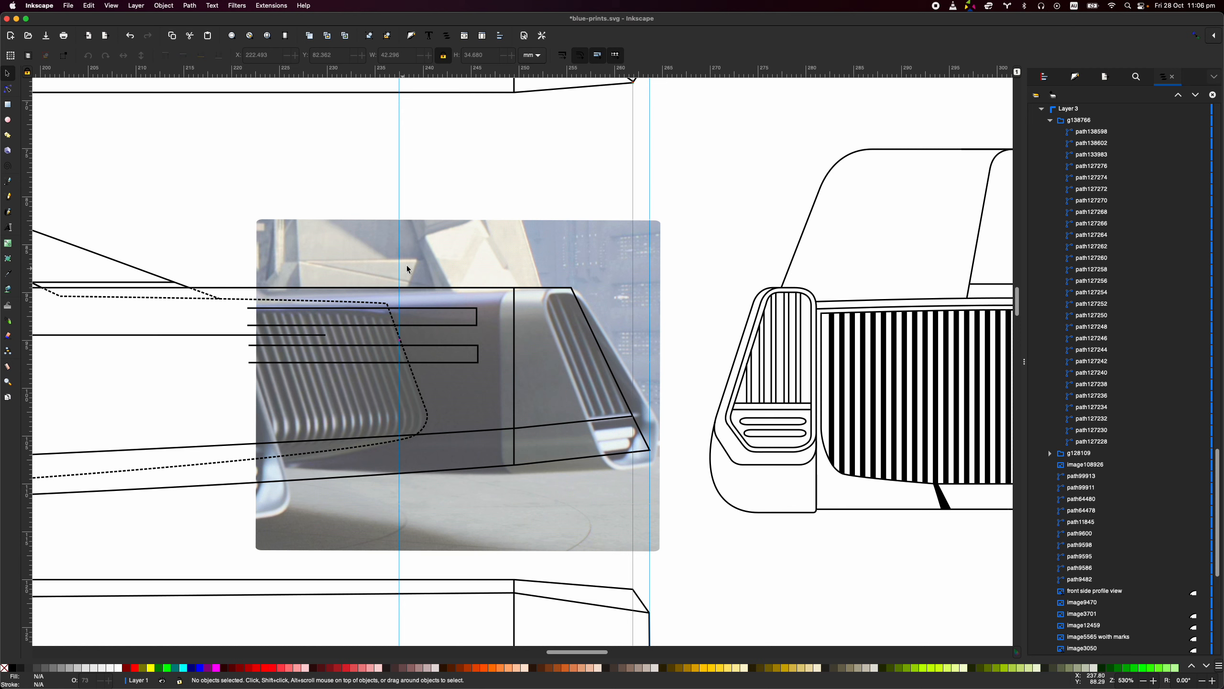
left_click(448, 262)
left_click_drag(458, 218, 459, 214)
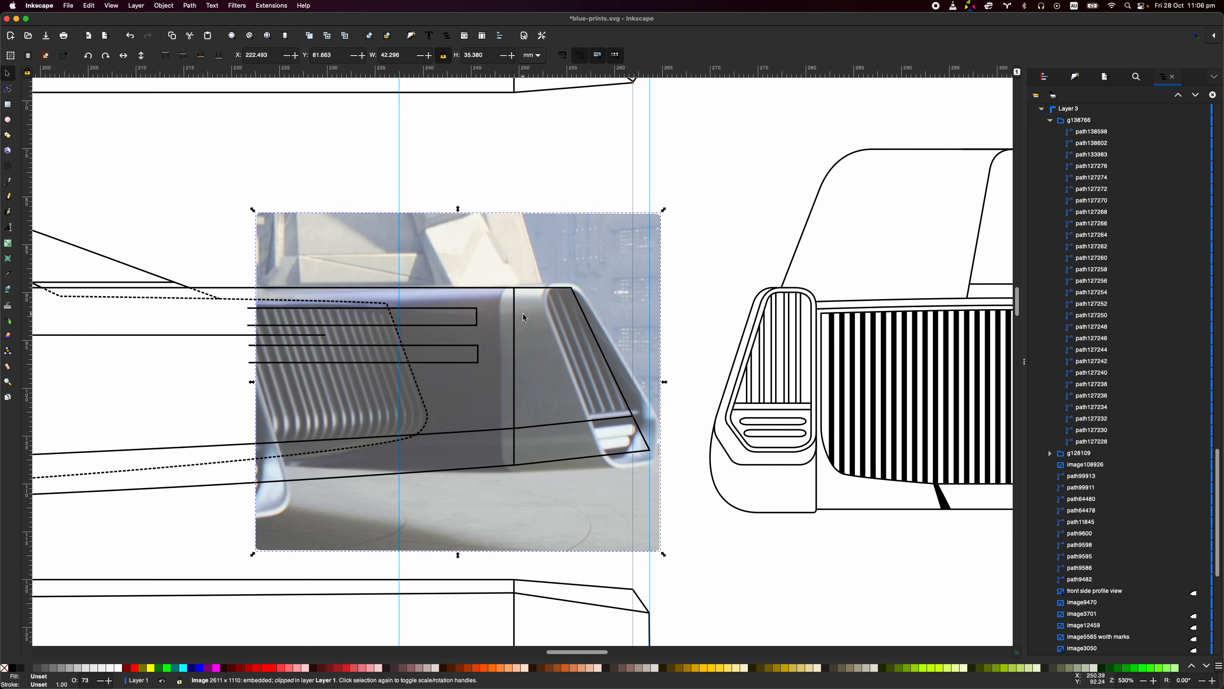
- Move the grille photo off the side view to below the front view, at X 280.943 and Y 121.991 mm
scroll(525, 280, "down", 5)
left_click_drag(450, 237, 778, 474)
scroll(778, 474, "down", 5)
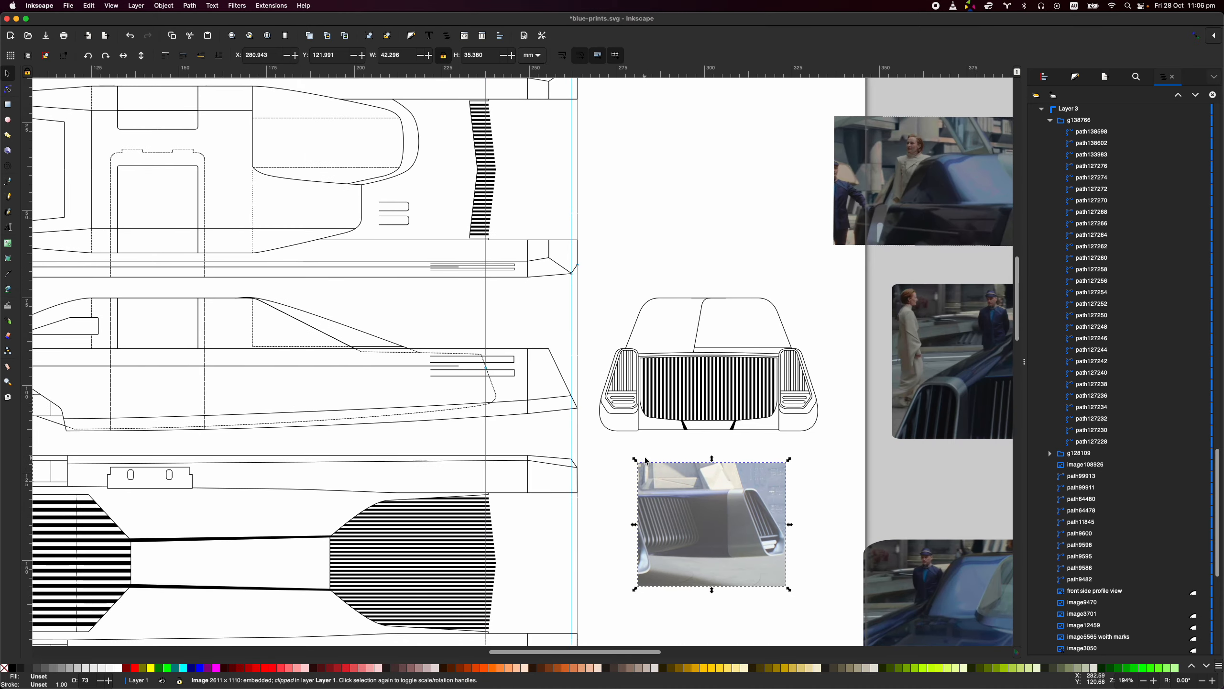
scroll(670, 333, "down", 4)
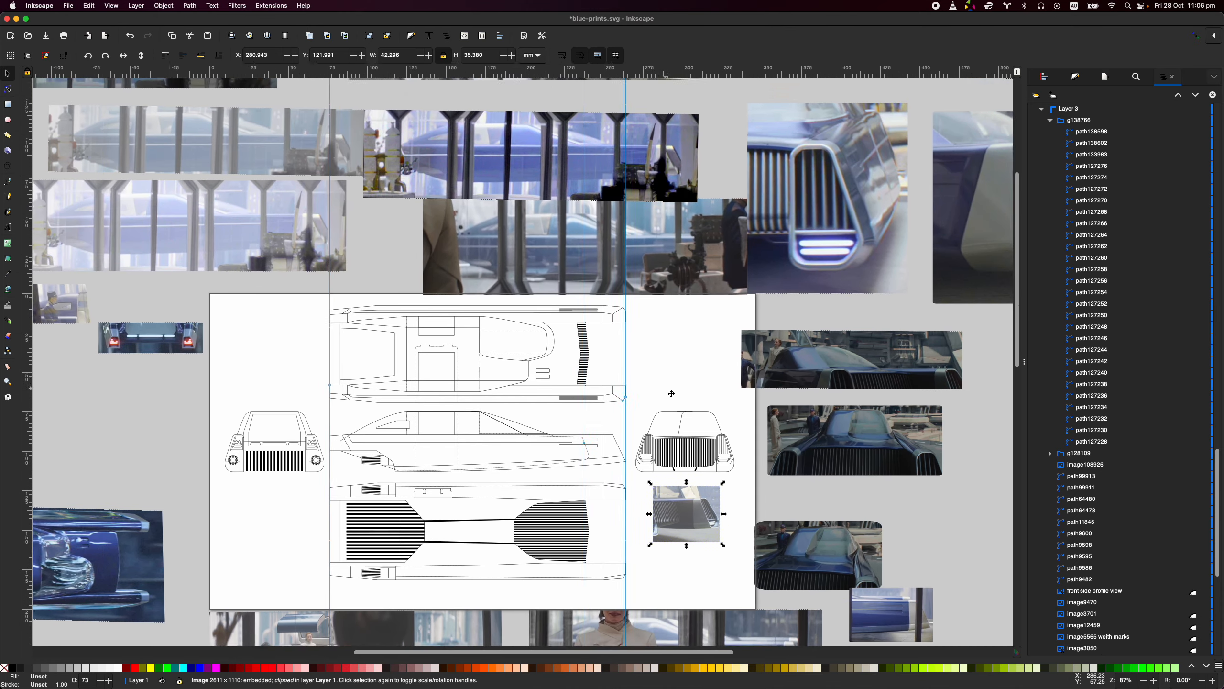
- Place the tail-light photo over the rear view of the blueprint at X 7.938 and Y 83.392 mm, lining up the tail lights
scroll(671, 393, "up", 1)
scroll(671, 394, "left", 1)
left_click_drag(179, 374, 301, 450)
scroll(301, 450, "up", 8)
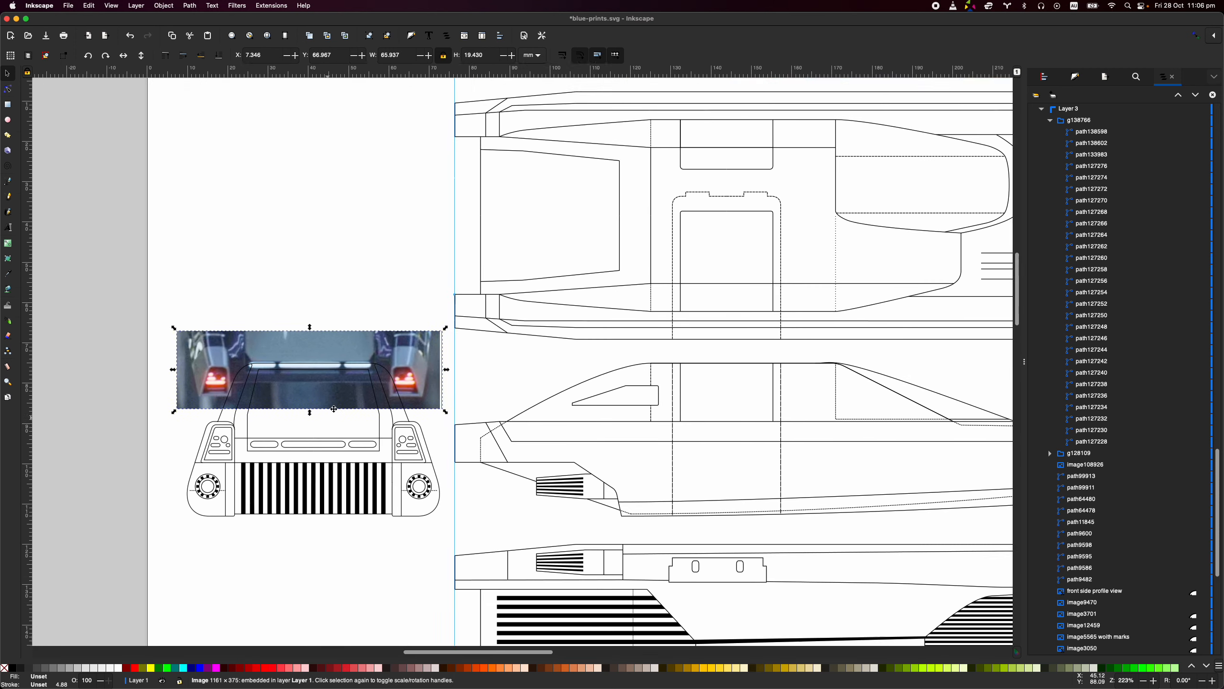
mouse_move(341, 350)
left_mouse_down()
mouse_move(340, 310)
mouse_move(344, 453)
left_mouse_up()
scroll(262, 413, "up", 3)
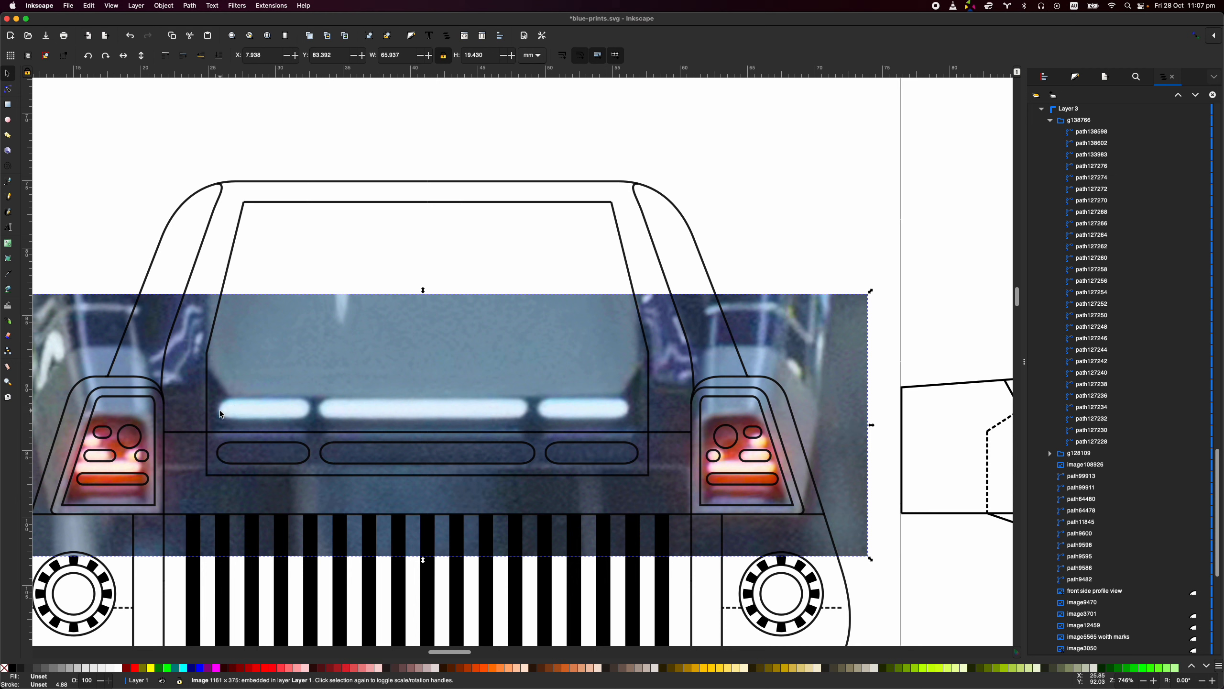
- Add vertical guides at both ends of the leftmost light slot in the rear view
left_click_drag(28, 433, 218, 451)
left_click_drag(59, 440, 313, 455)
left_click(649, 469)
left_click(208, 471, "shift")
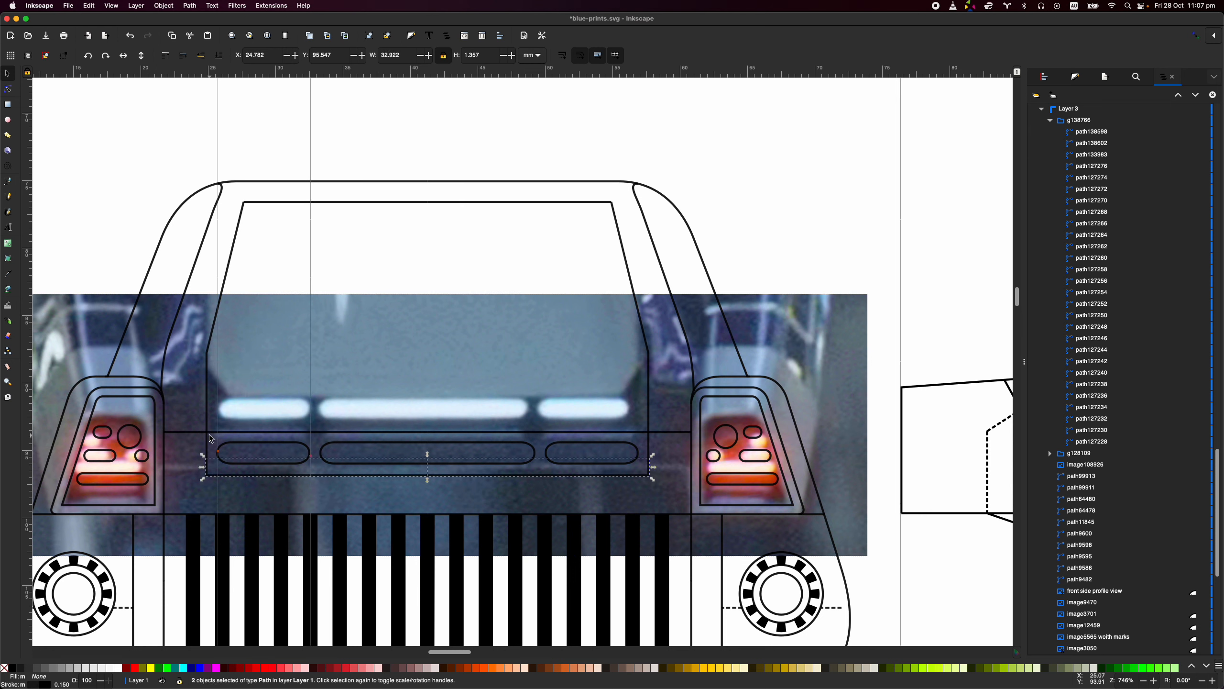
left_click(759, 171)
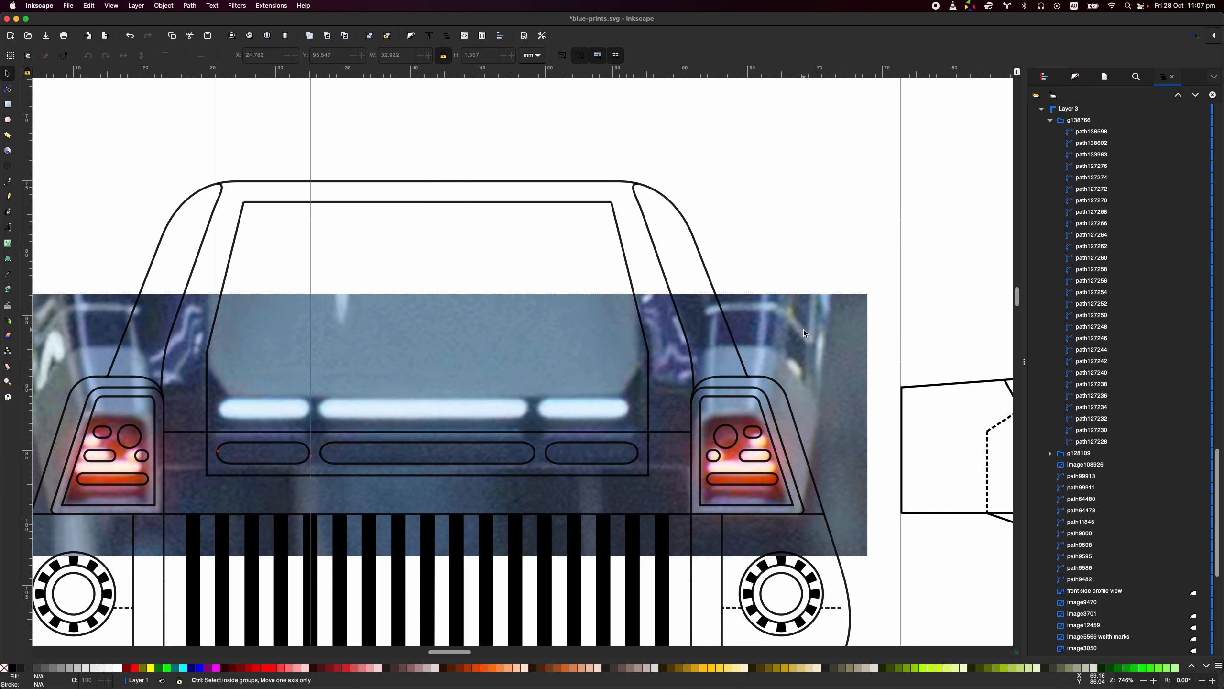
- Move the tail-light photo off the rear view to beside the page, at X -73.956 and Y 63.916 mm
scroll(805, 333, "down", 3)
left_click_drag(805, 334, 464, 249)
scroll(624, 311, "down", 4)
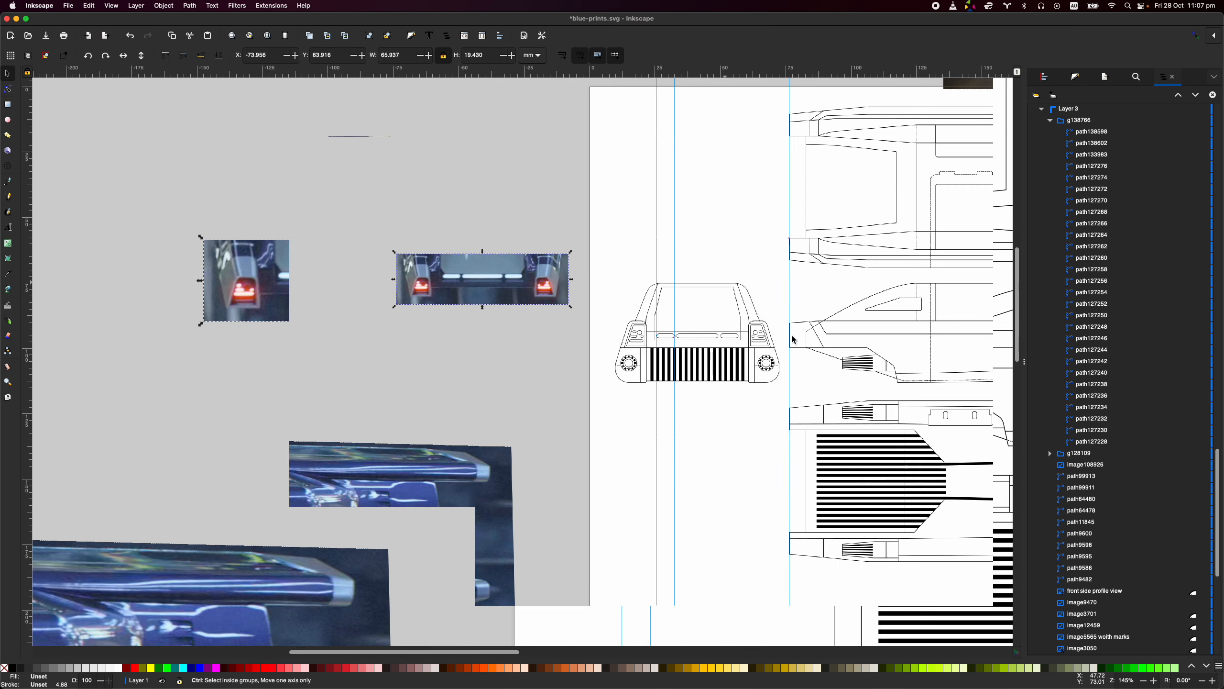
scroll(623, 311, "up", 5)
scroll(624, 311, "right", 2)
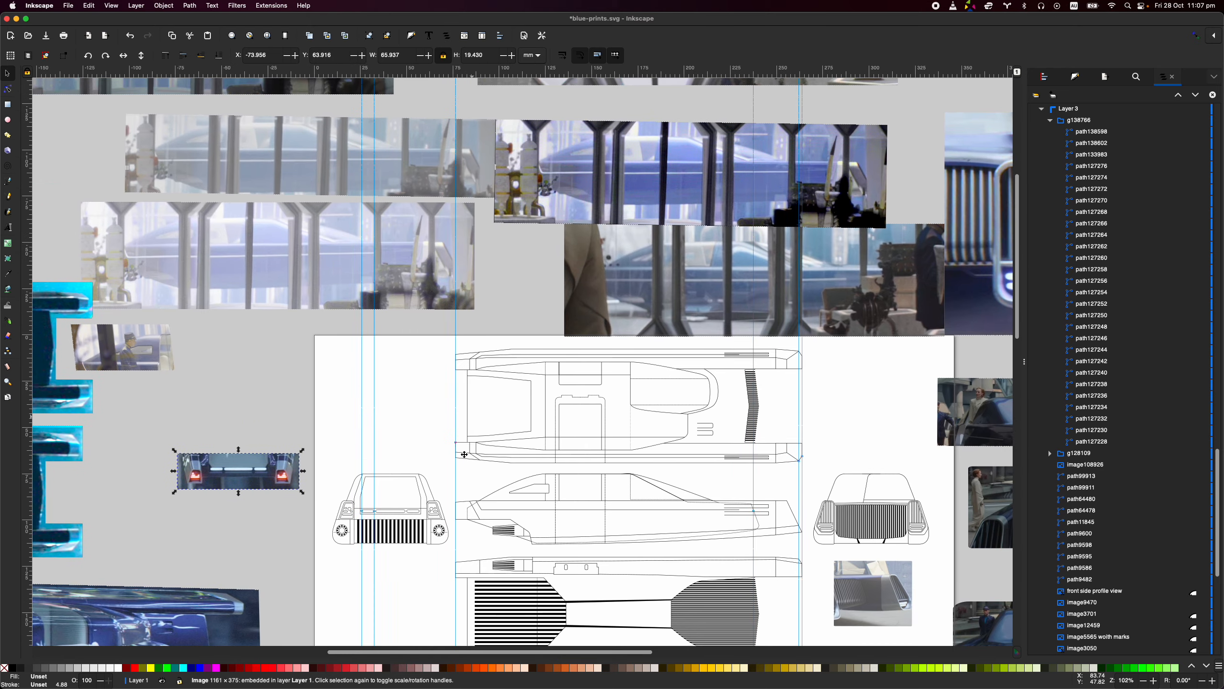
- Overlay the rear side-window photo on the side view's cabin for comparison, and park it in the page's upper-left corner at X 3.466, Y 6.920 mm
left_click(175, 271)
left_click_drag(138, 370, 569, 480)
scroll(538, 513, "up", 4)
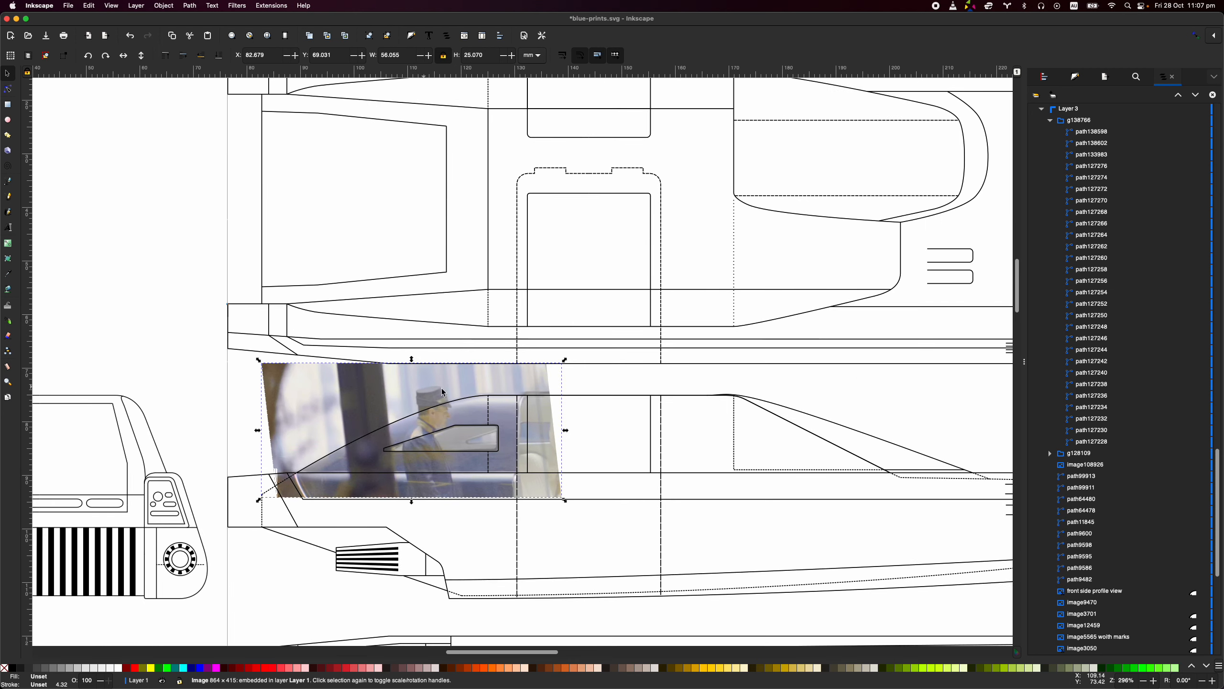
scroll(458, 395, "down", 2)
left_click_drag(489, 383, 281, 231)
scroll(275, 258, "up", 5)
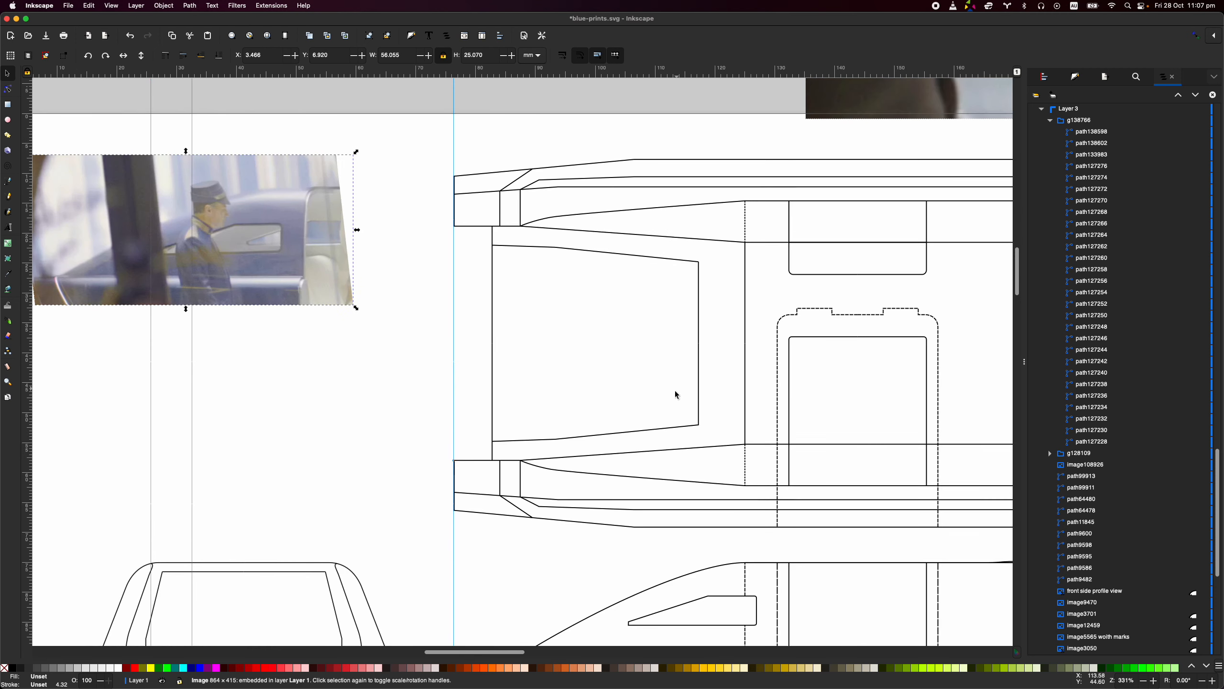
- Examine the top, side, underside and rear views of the blueprint line drawing
scroll(340, 295, "down", 2)
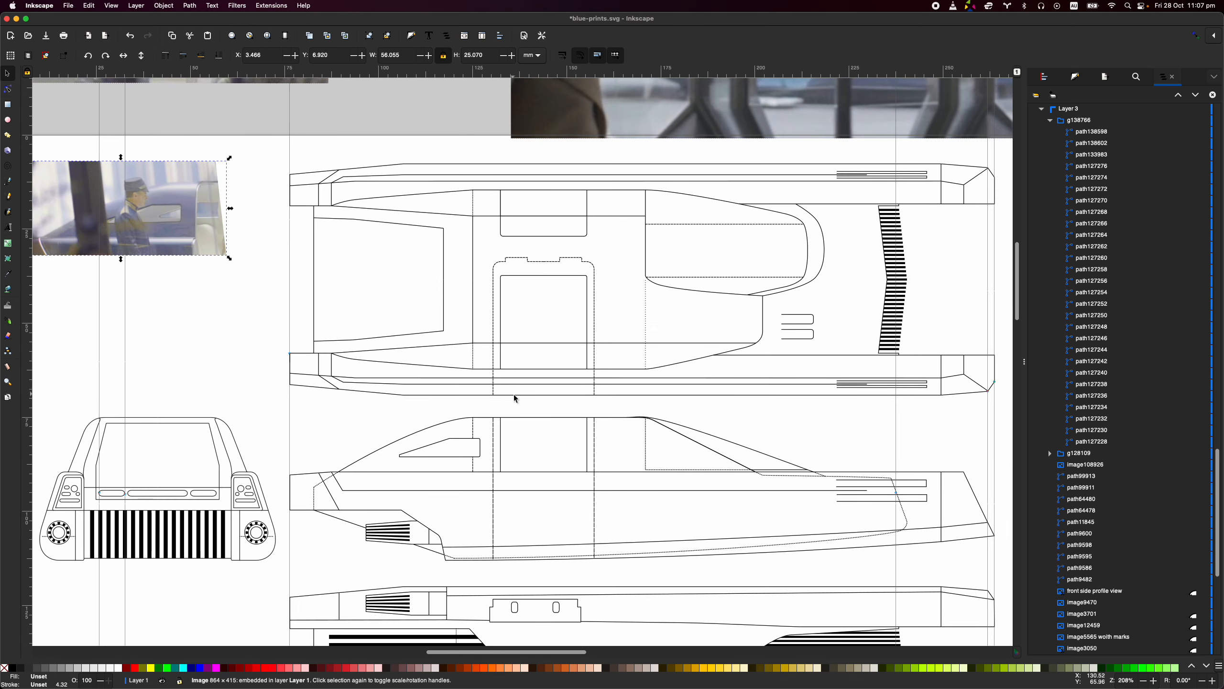
scroll(514, 394, "down", 2)
scroll(514, 394, "right", 2)
scroll(702, 432, "down", 2)
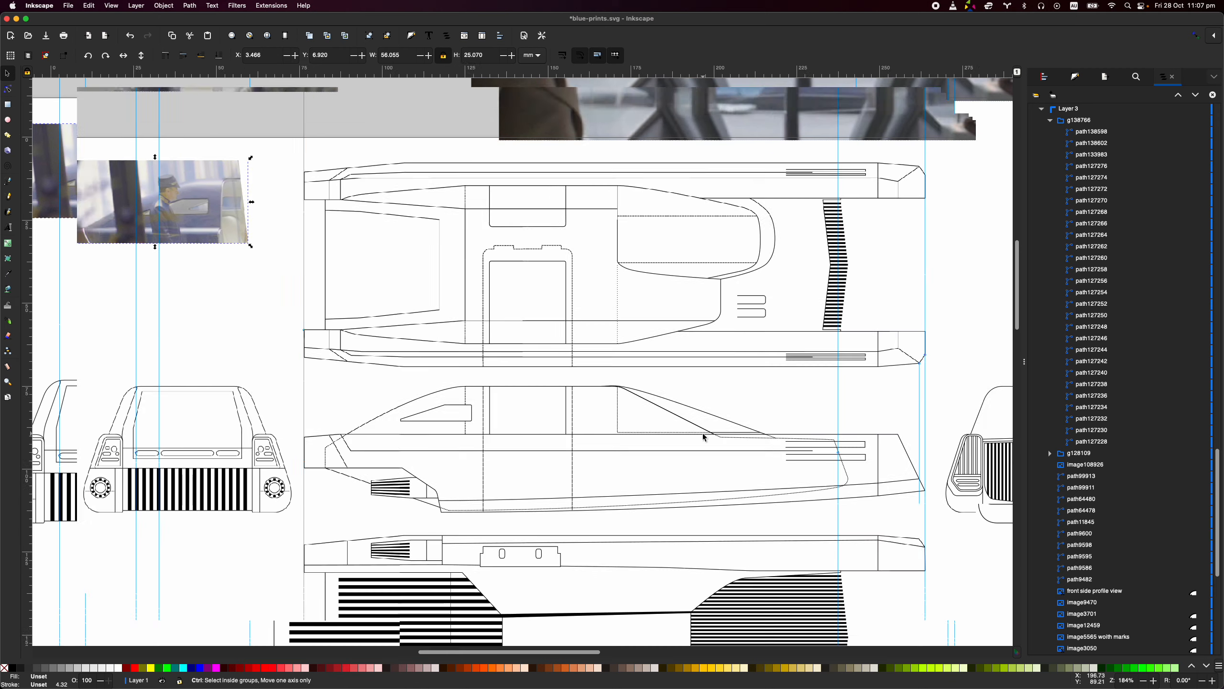
scroll(276, 297, "up", 2)
scroll(277, 297, "right", 2)
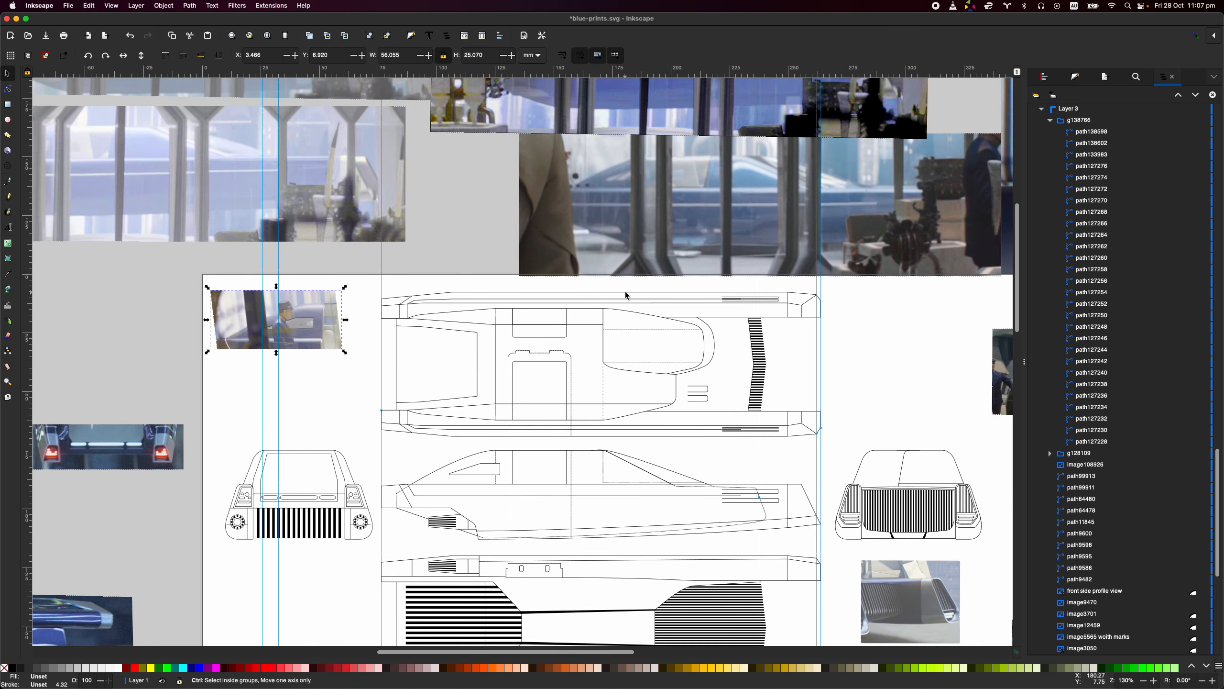
- Review the headlight and front grille close-ups beside the page, and survey the reference photos surrounding the blueprint
scroll(641, 302, "down", 2)
scroll(804, 377, "right", 10)
scroll(803, 377, "down", 3)
scroll(711, 319, "up", 4)
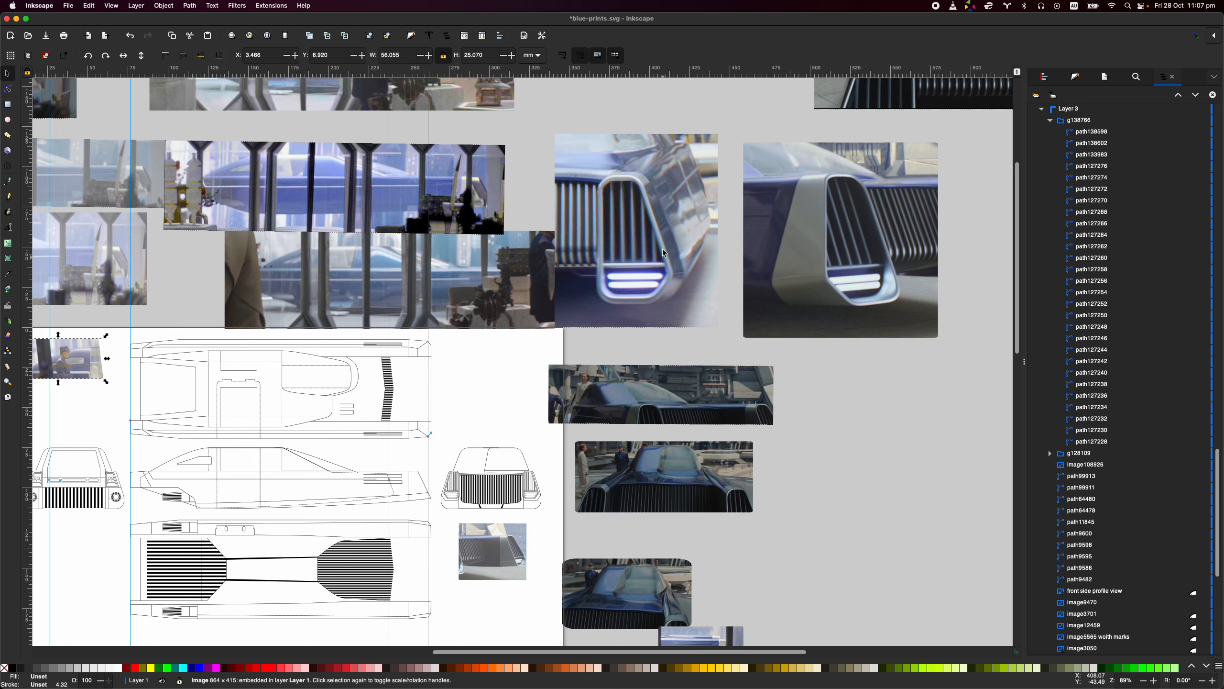
scroll(610, 195, "up", 3)
scroll(610, 195, "left", 1)
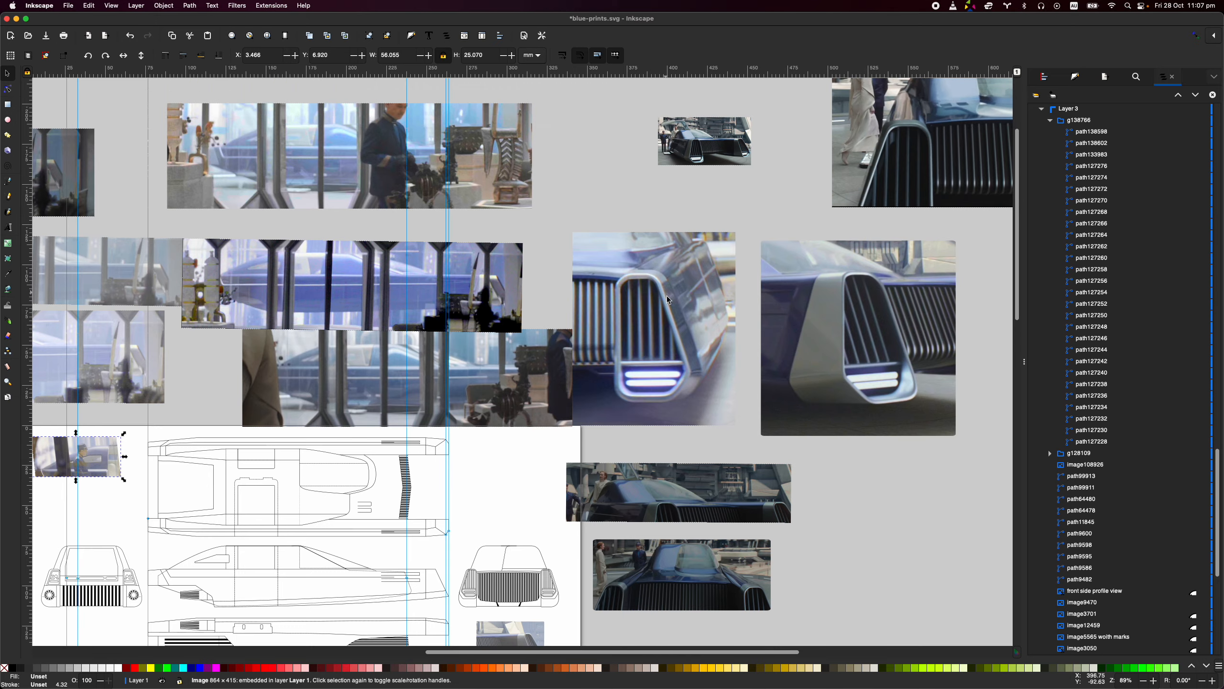
scroll(670, 344, "down", 1)
scroll(670, 344, "left", 1)
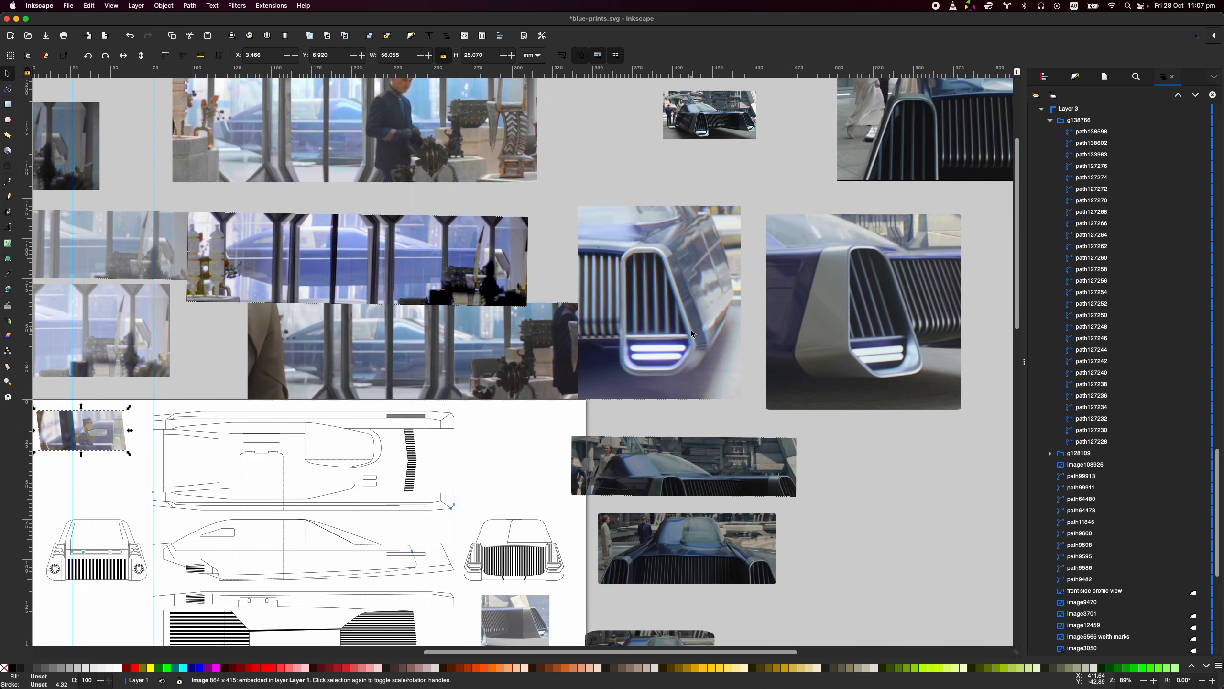
left_click(526, 435)
scroll(523, 436, "down", 1)
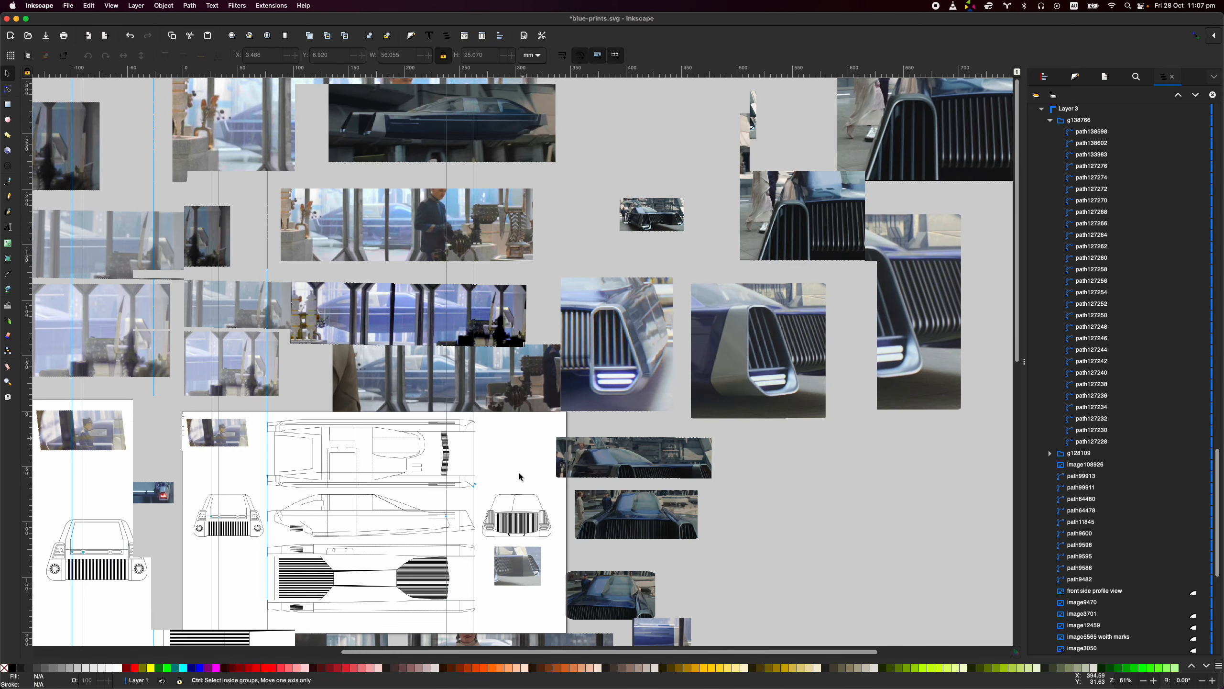
left_click_drag(519, 472, 598, 289)
scroll(503, 478, "left", 10)
scroll(503, 478, "up", 1)
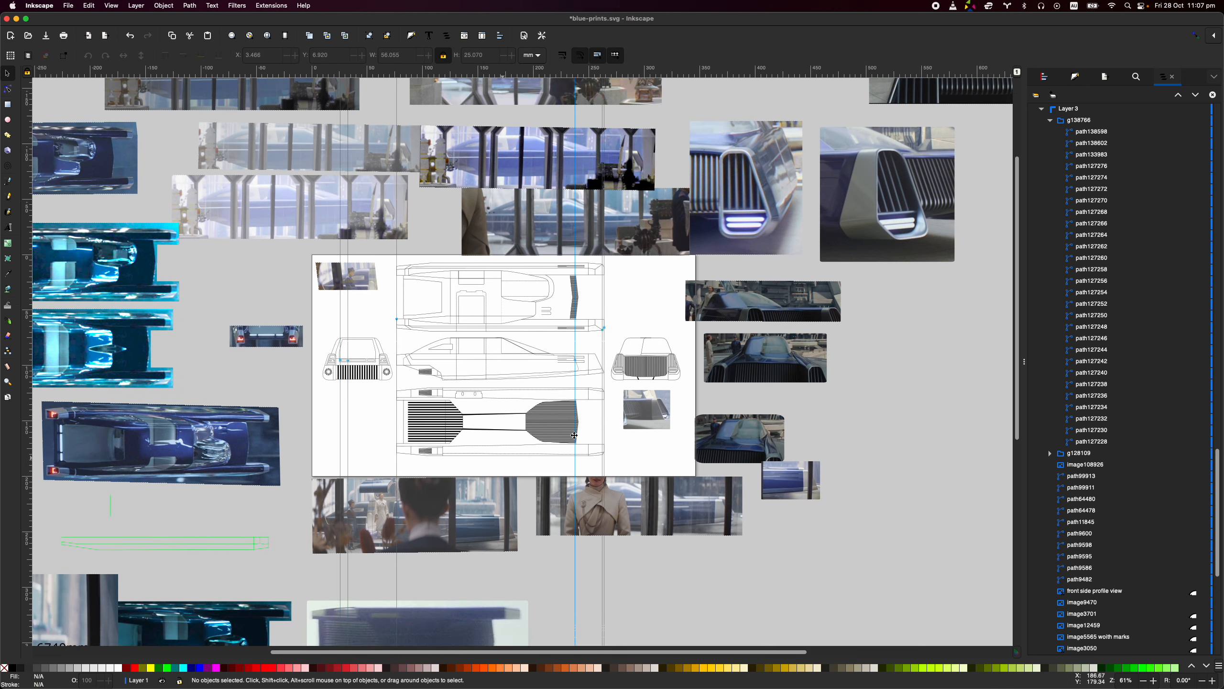
scroll(416, 426, "up", 4)
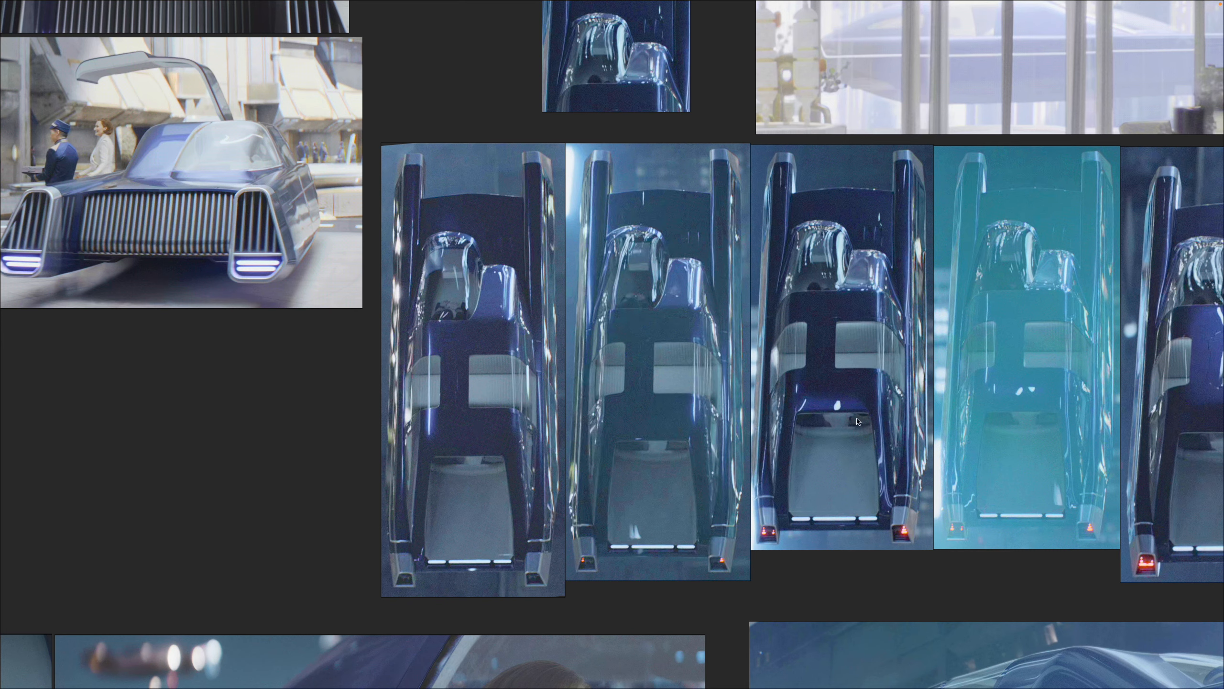
- Switch to the reference image board and compare the row of top-down shots of the car, ending on the first one
left_click_drag(962, 399, 417, 420)
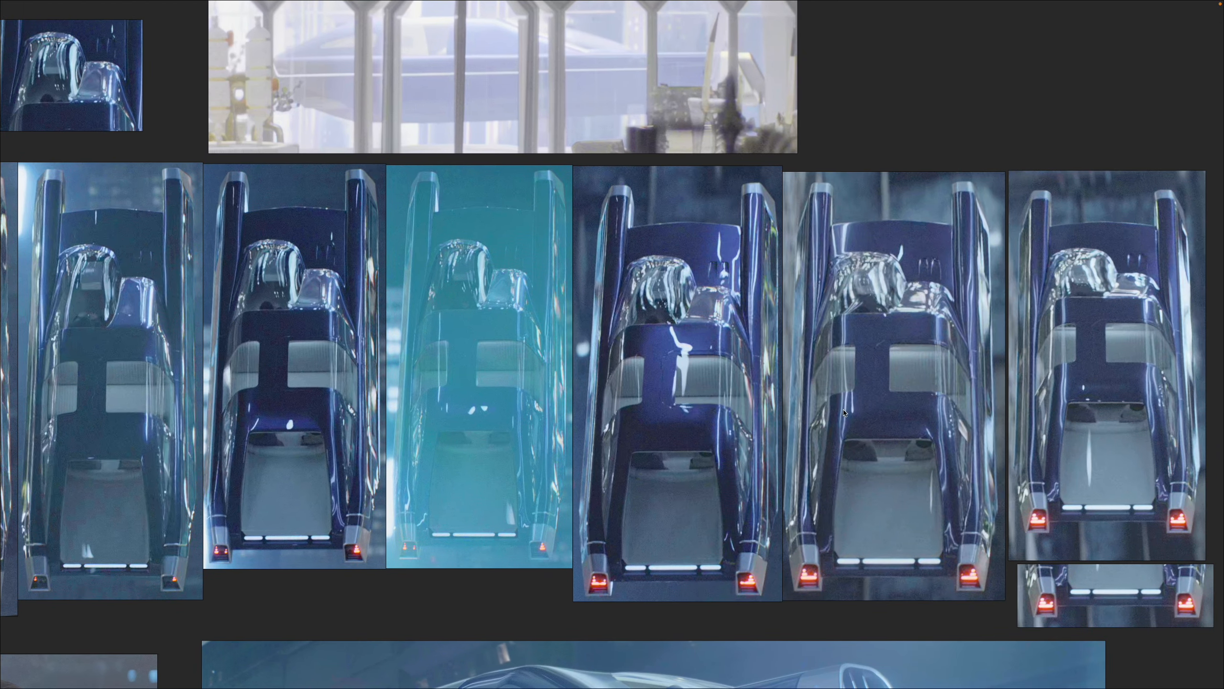
left_click_drag(891, 411, 537, 404)
left_click_drag(288, 441, 737, 419)
left_click_drag(289, 424, 669, 419)
scroll(330, 409, "up", 1)
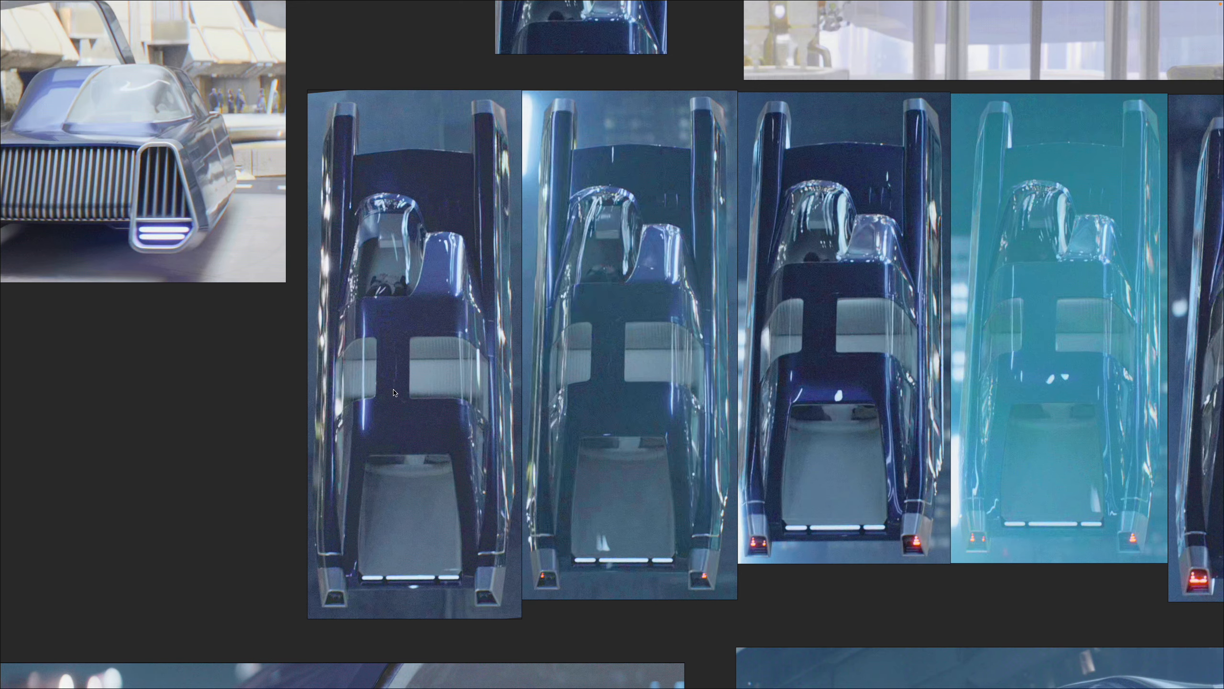
scroll(402, 394, "up", 1)
left_click(403, 393)
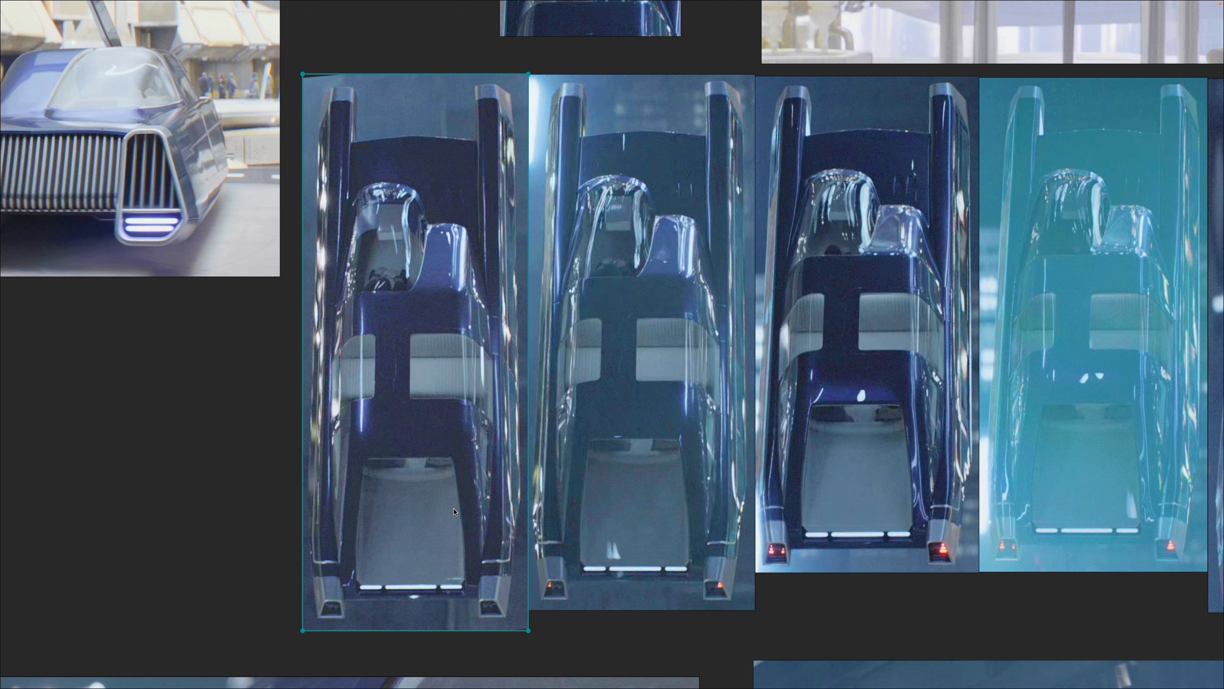
- Examine the perspective of the last top-down shots in the row and compare it with the first shot
scroll(923, 387, "down", 5)
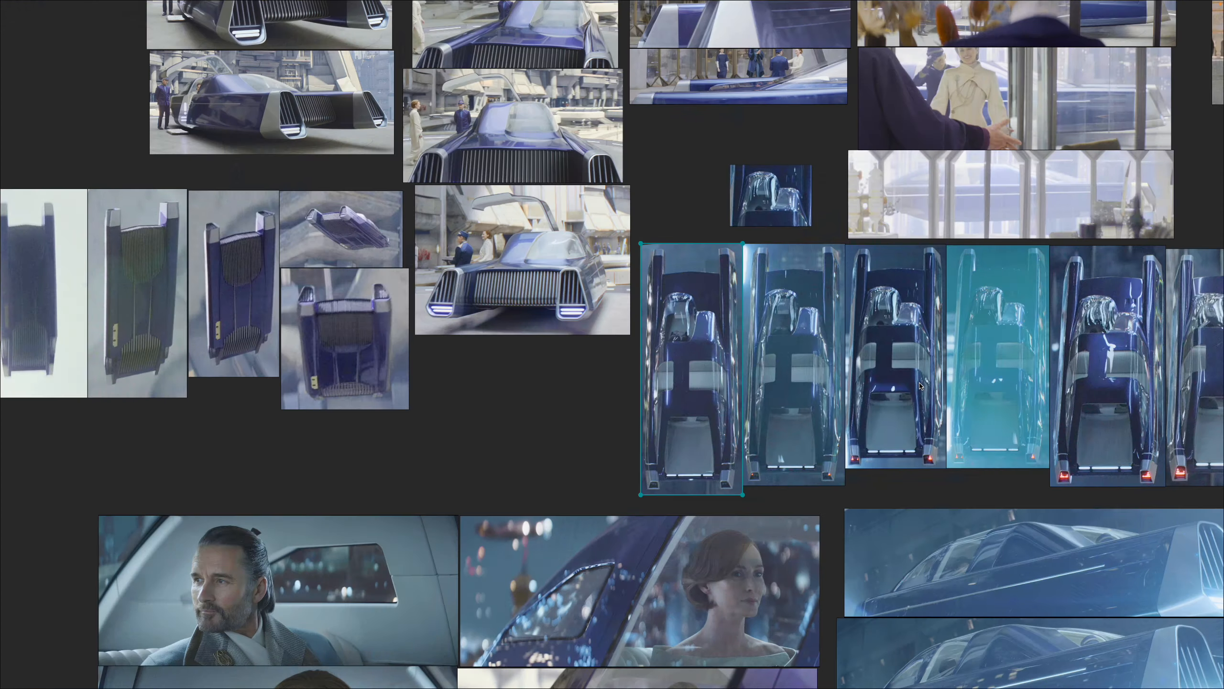
left_click_drag(923, 386, 363, 427)
scroll(799, 396, "up", 8)
left_click_drag(782, 393, 644, 378)
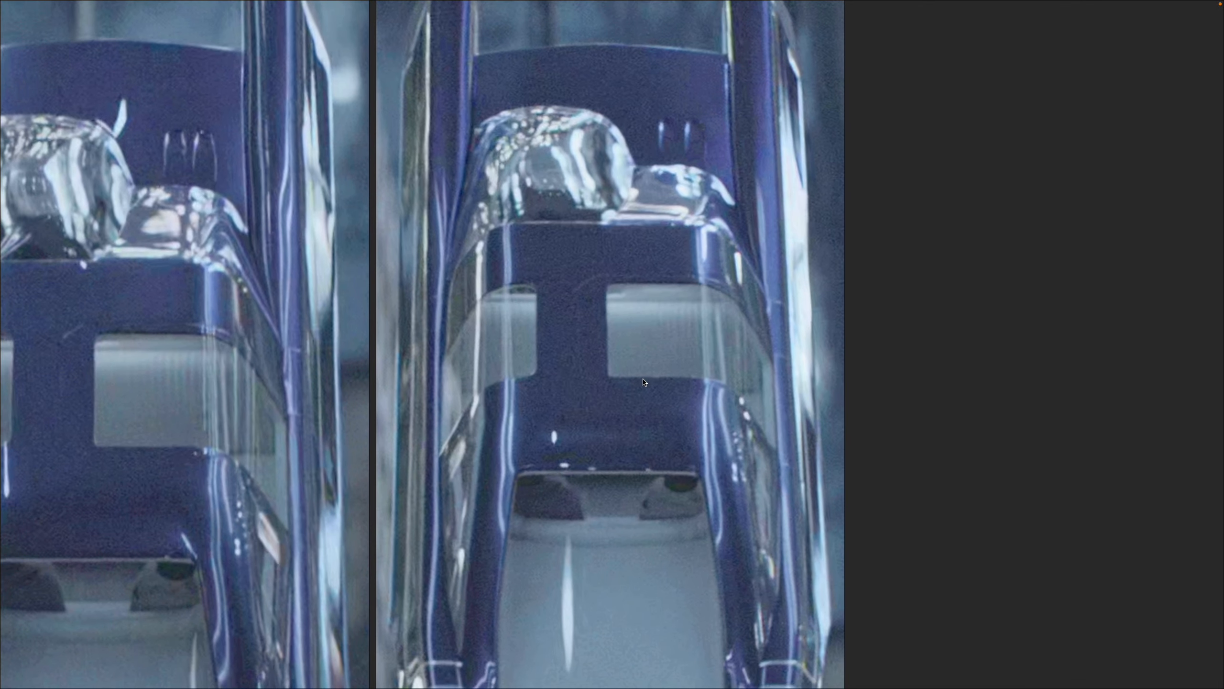
scroll(644, 378, "down", 3)
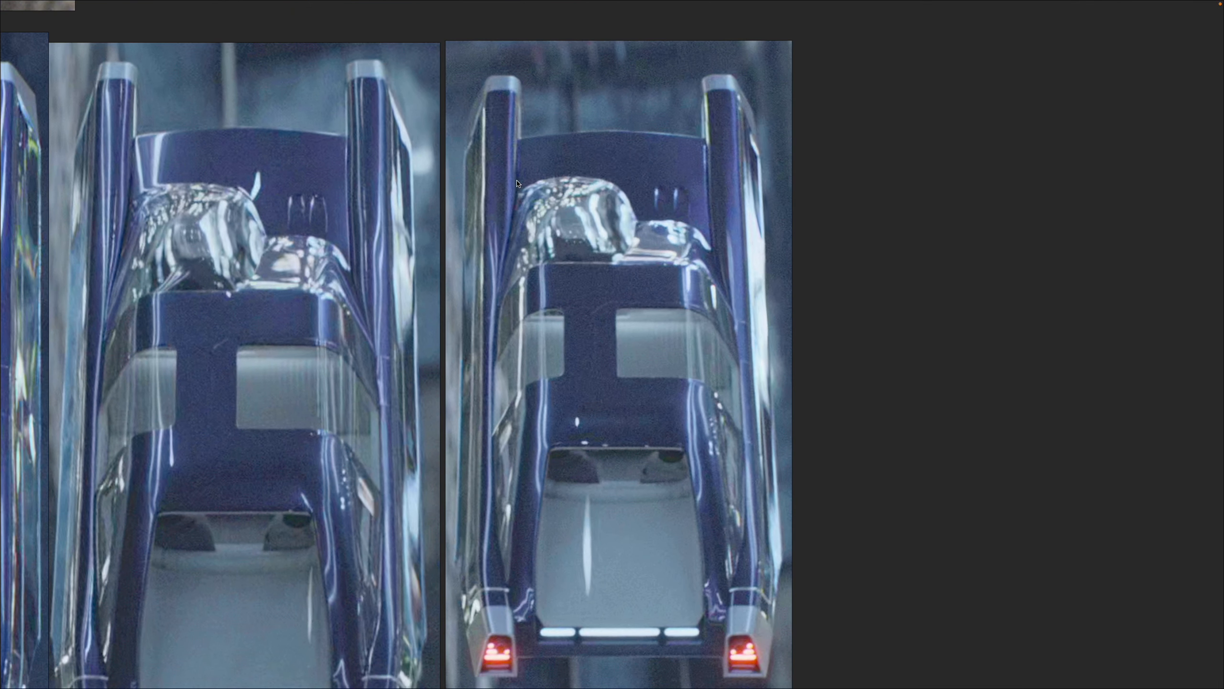
scroll(641, 447, "down", 1)
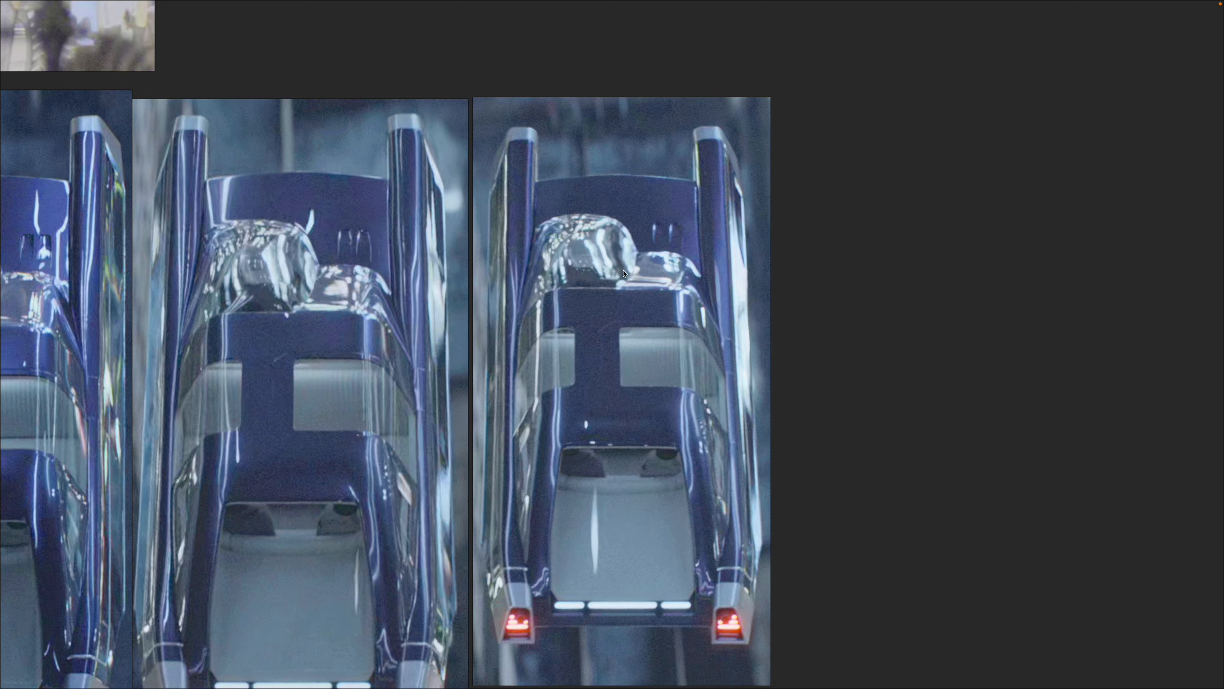
scroll(614, 480, "down", 3)
left_click_drag(612, 482, 1205, 462)
left_click_drag(67, 487, 379, 469)
left_click(379, 469)
scroll(357, 474, "up", 2)
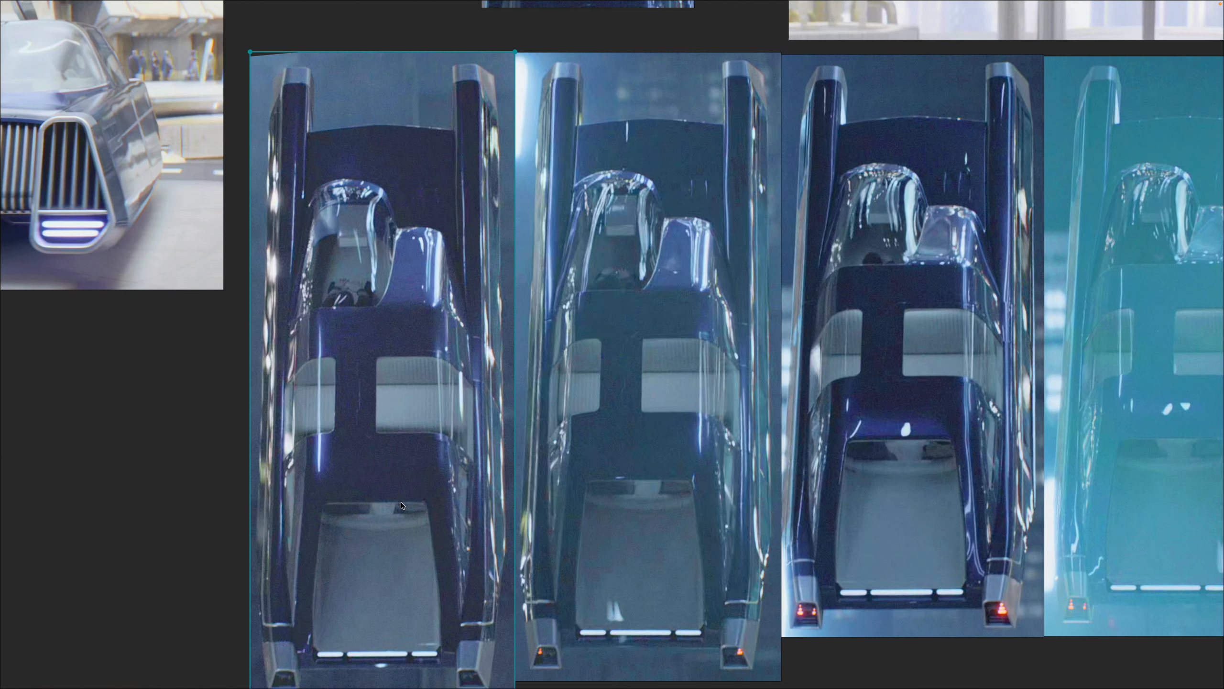
- Switch back to Inkscape and inspect the cyan-tinted top-down car images beside the page, including the mirrored composite
key("super+Tab")
left_click_drag(392, 289, 472, 352)
scroll(526, 349, "up", 1)
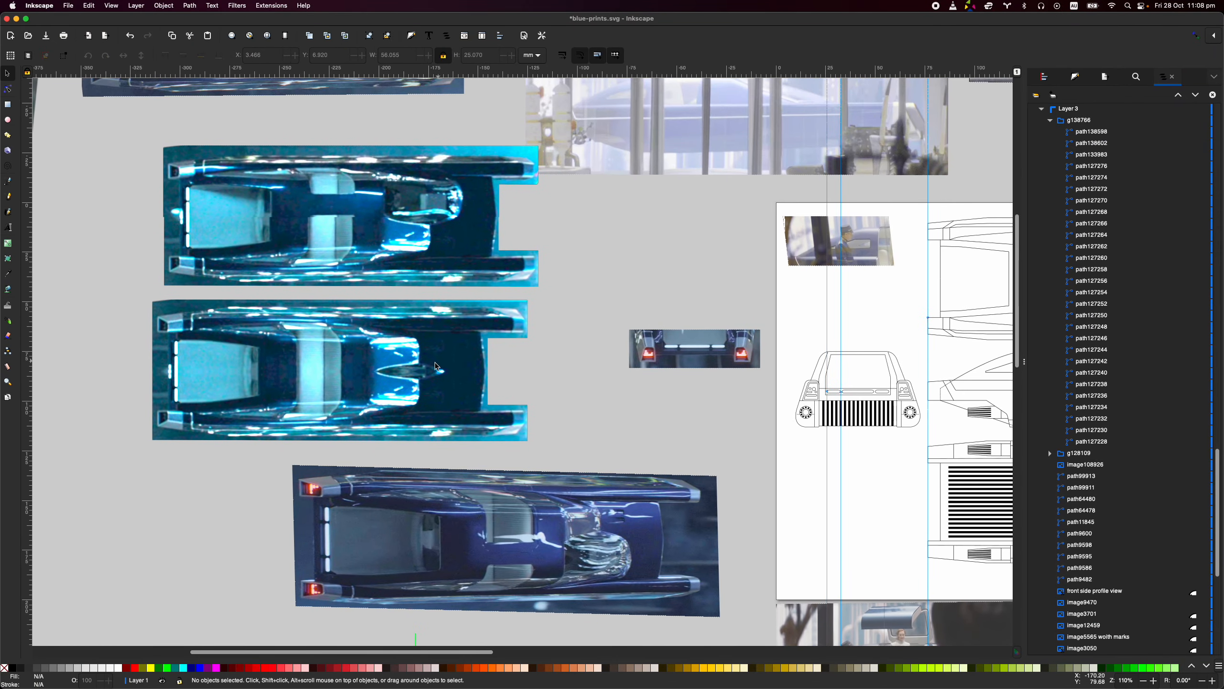
scroll(424, 368, "up", 2)
scroll(377, 381, "up", 2)
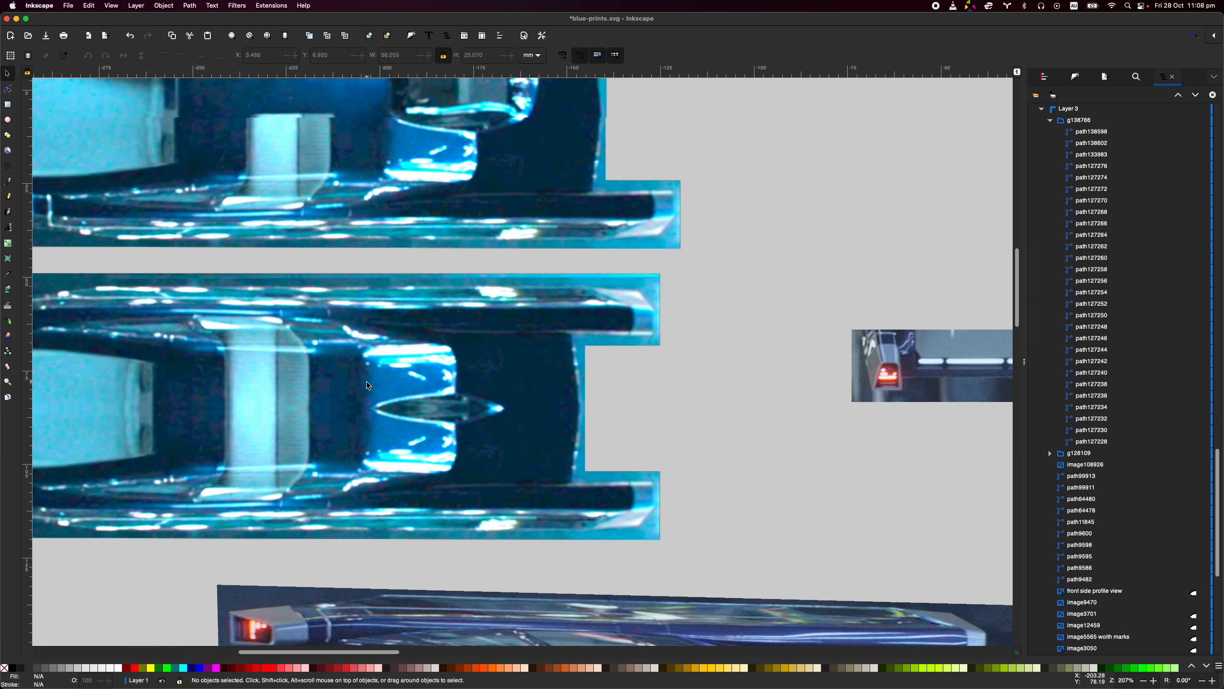
scroll(368, 385, "down", 2)
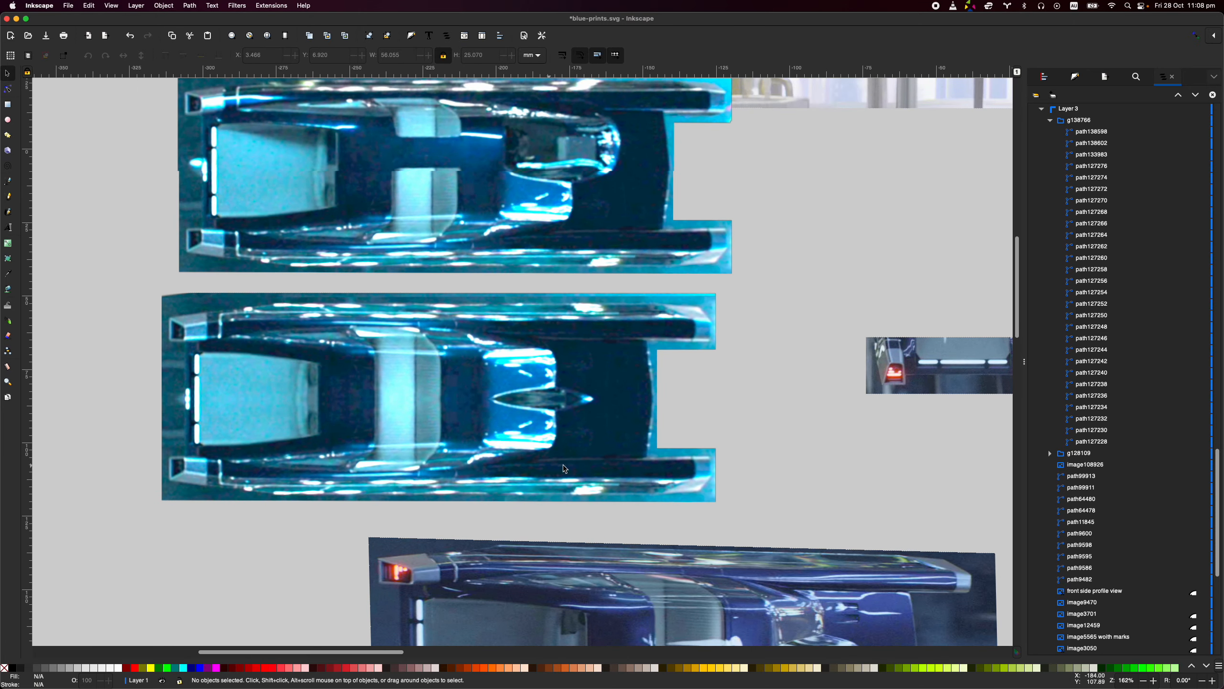
scroll(700, 344, "up", 2)
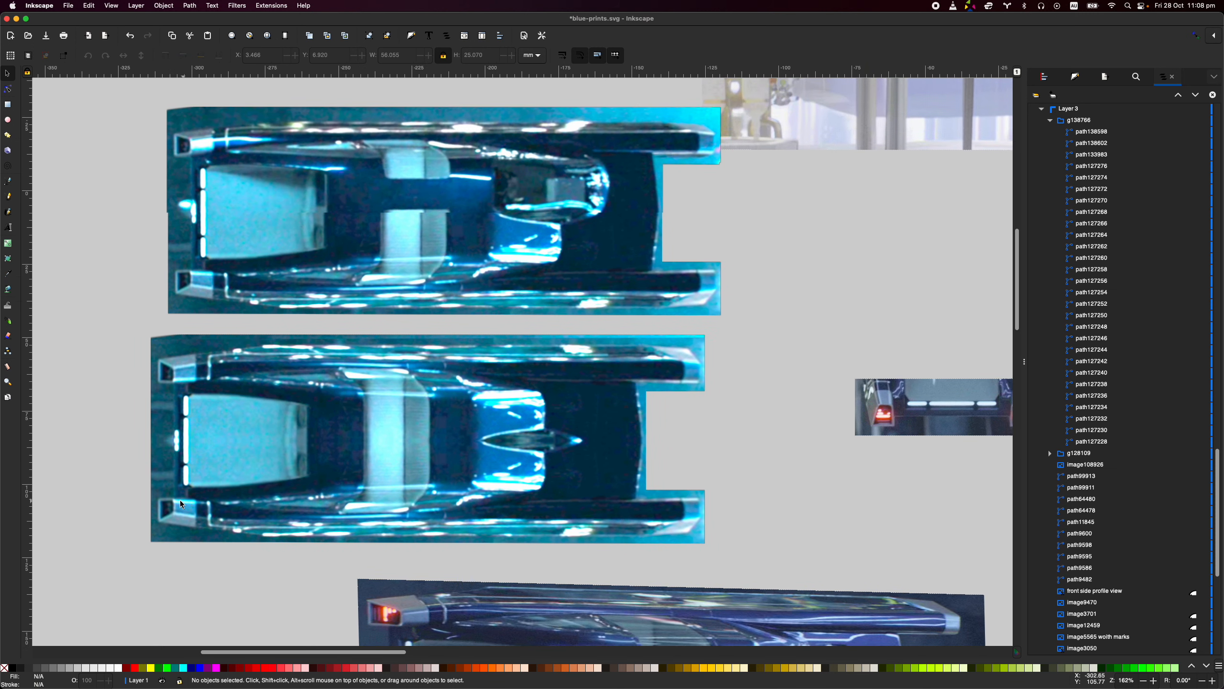
scroll(168, 502, "up", 3)
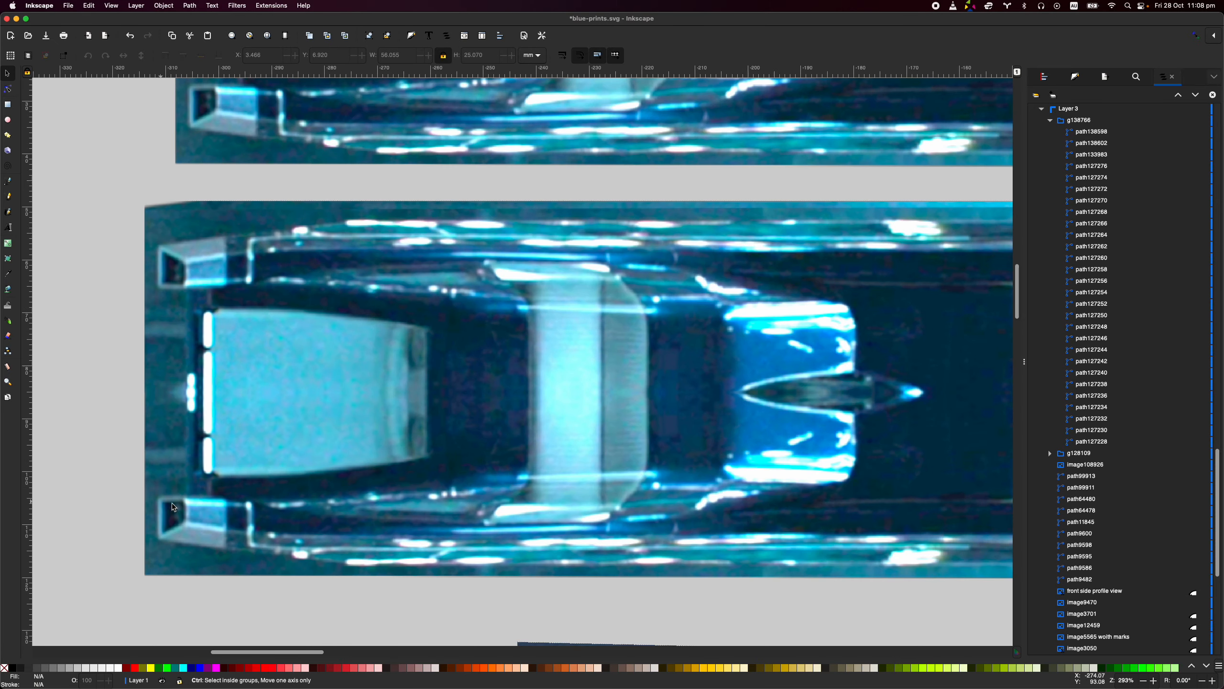
- Inspect the mirrored top-down composite from end to end, and survey the other reference images leading across to the blueprint page
scroll(385, 505, "down", 2)
scroll(744, 512, "right", 5)
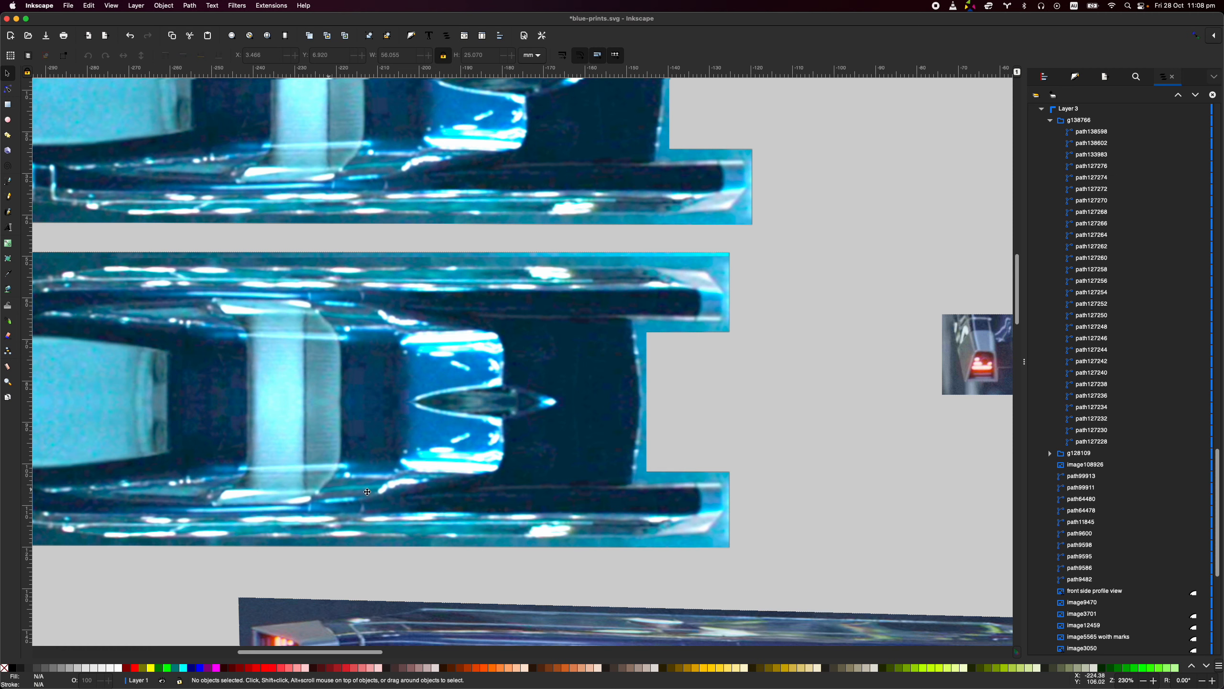
scroll(368, 491, "left", 5)
scroll(226, 420, "up", 2)
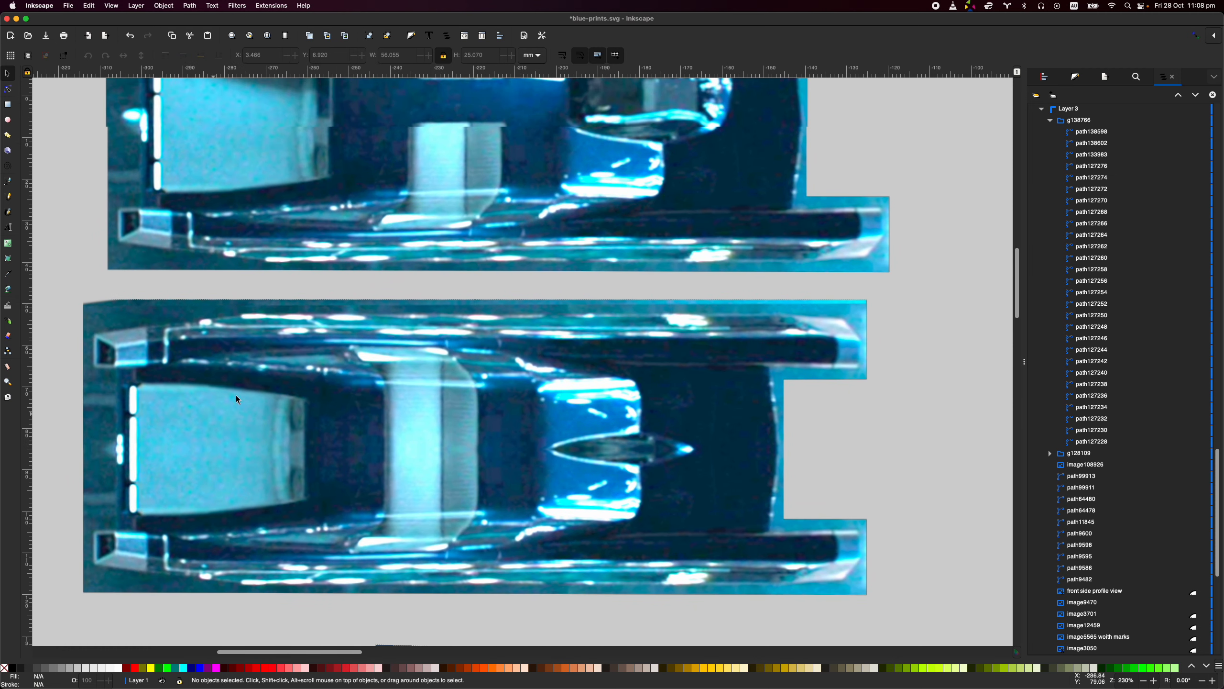
scroll(466, 415, "down", 4)
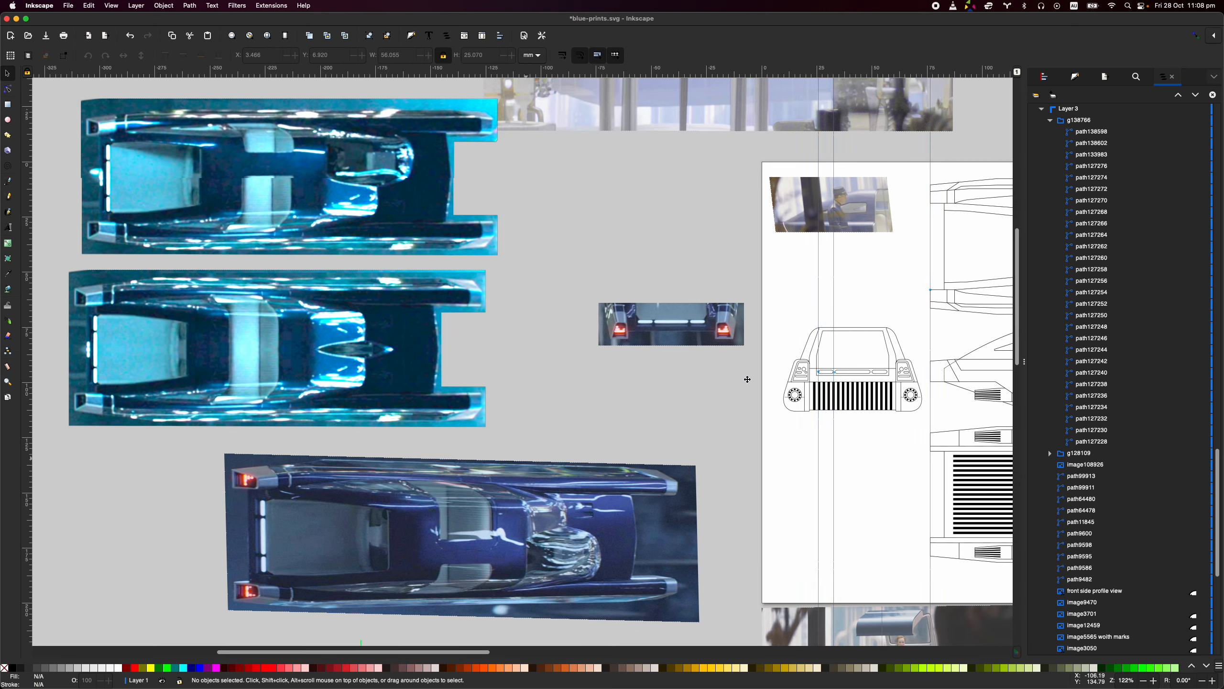
scroll(726, 378, "right", 8)
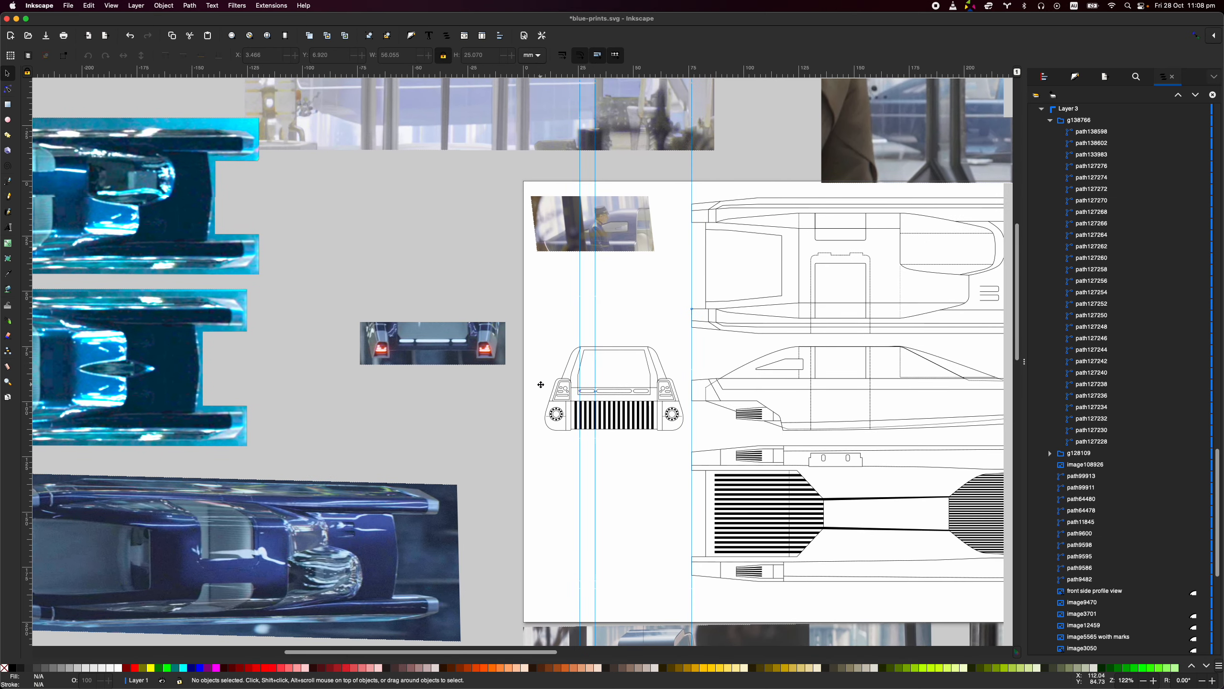
scroll(541, 385, "right", 5)
scroll(377, 453, "left", 1)
scroll(376, 454, "down", 3)
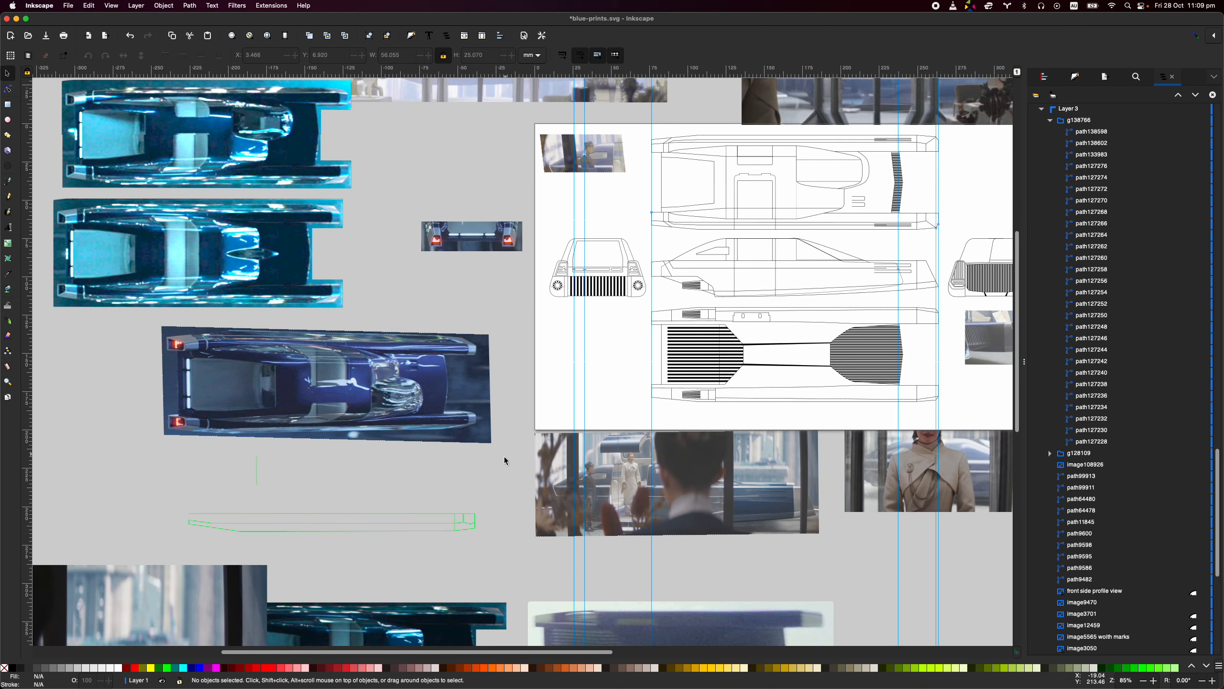
scroll(505, 458, "right", 5)
scroll(664, 327, "right", 3)
scroll(664, 328, "up", 3)
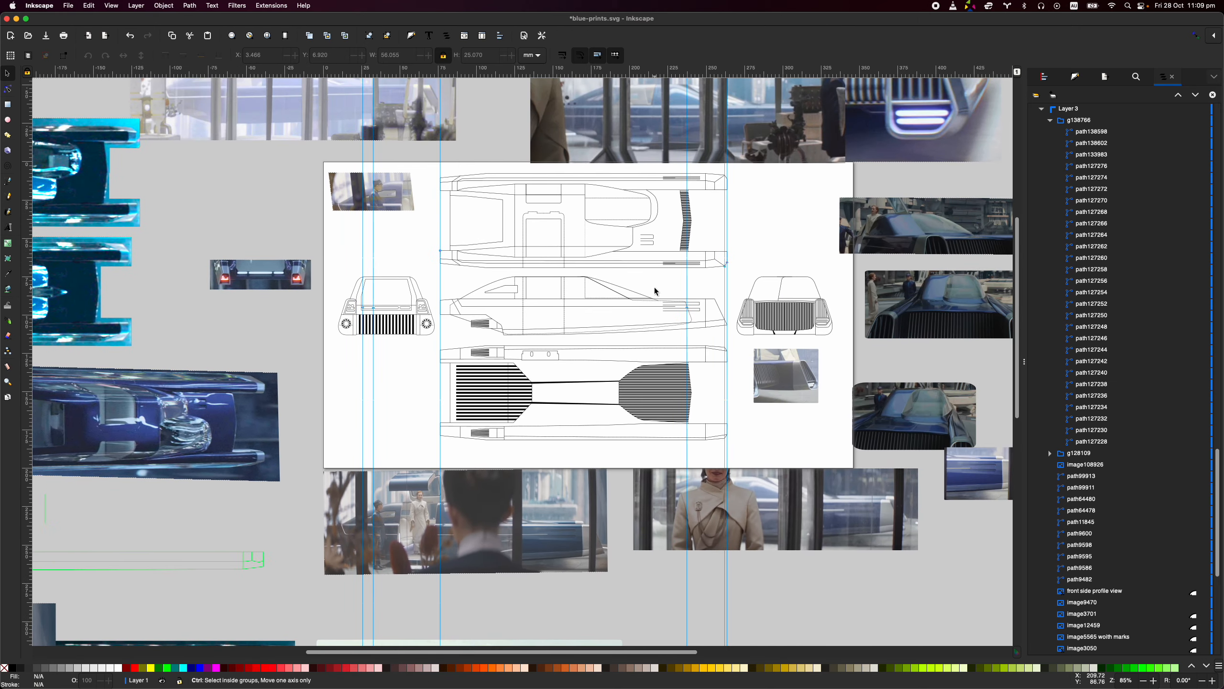
- Add horizontal guides through the side and front views, one along the body's shoulder line and one along the roofline
scroll(656, 287, "up", 2)
scroll(395, 323, "right", 3)
scroll(395, 323, "up", 2)
scroll(357, 350, "up", 2)
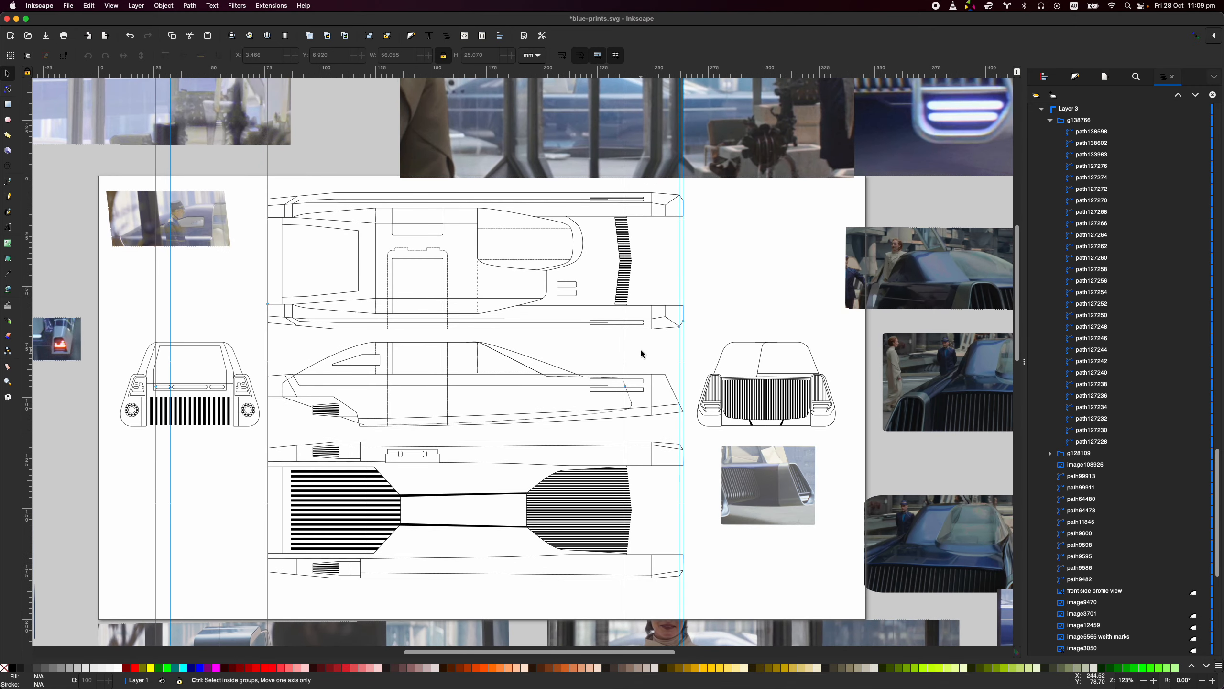
scroll(639, 351, "up", 2)
left_click_drag(619, 351, 657, 317)
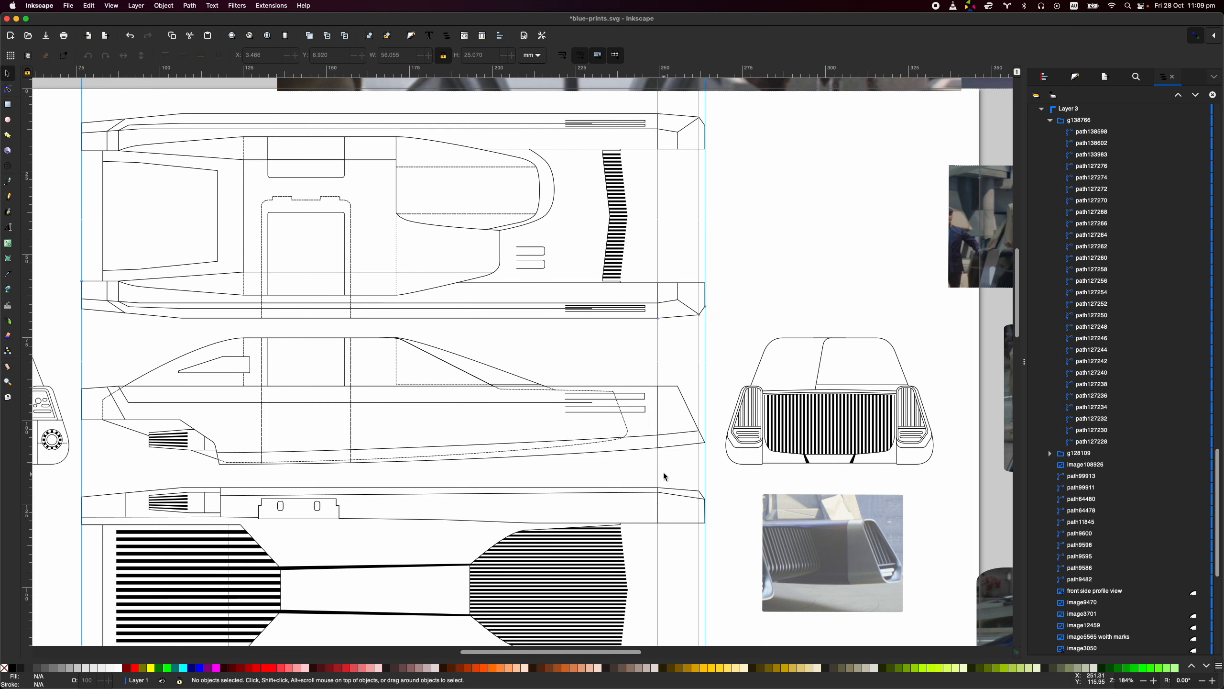
scroll(665, 478, "down", 3)
scroll(615, 399, "up", 3)
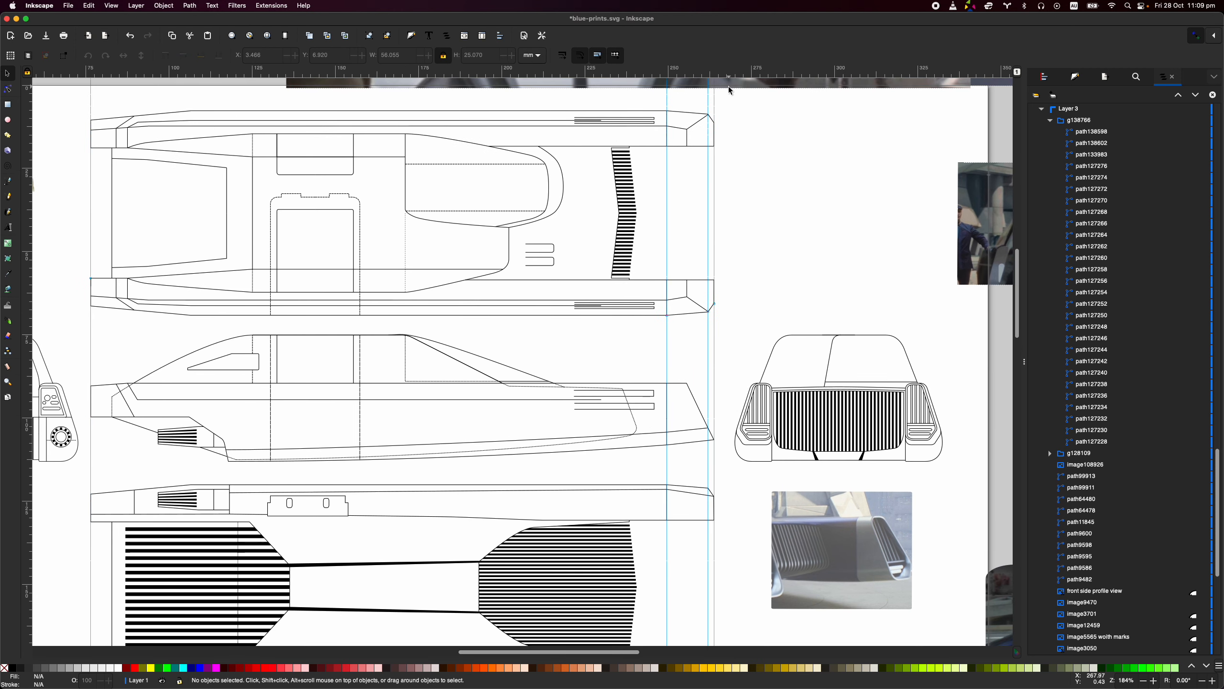
left_click_drag(627, 73, 763, 385)
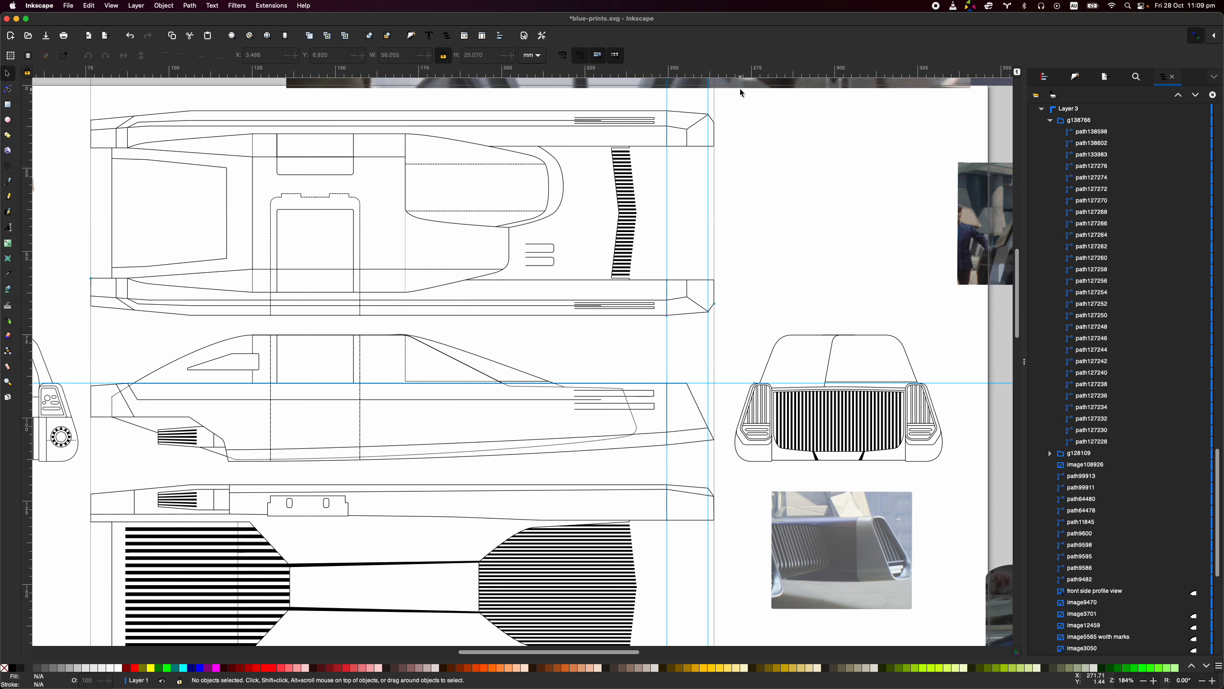
left_click_drag(737, 76, 377, 334)
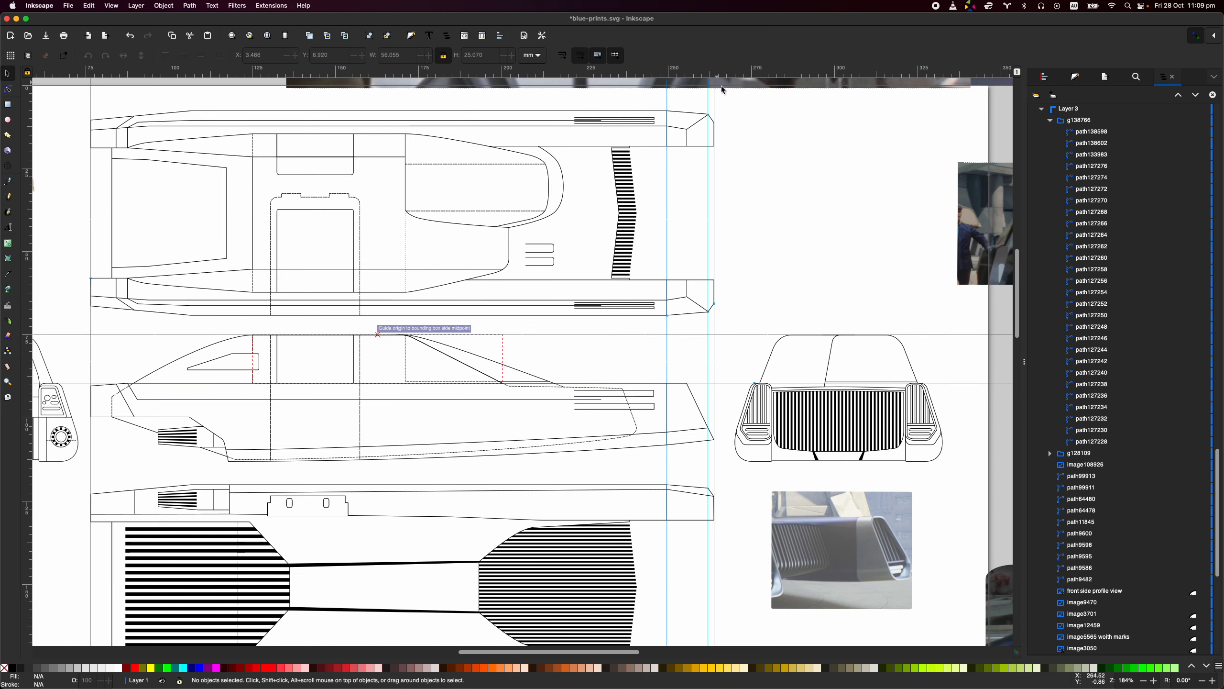
- Move the grille close-up photo from below the front view to above it, and group all the front view's paths
scroll(737, 528, "down", 5)
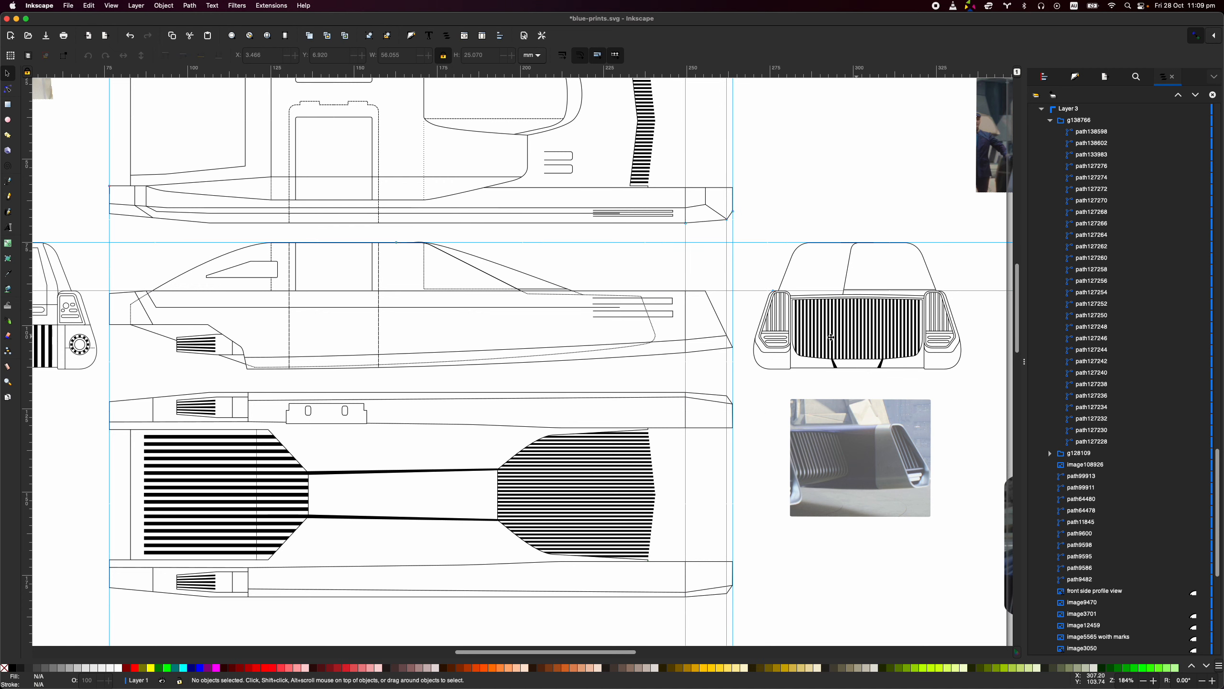
scroll(858, 341, "down", 5)
left_click_drag(729, 474, 723, 187)
left_click(724, 402)
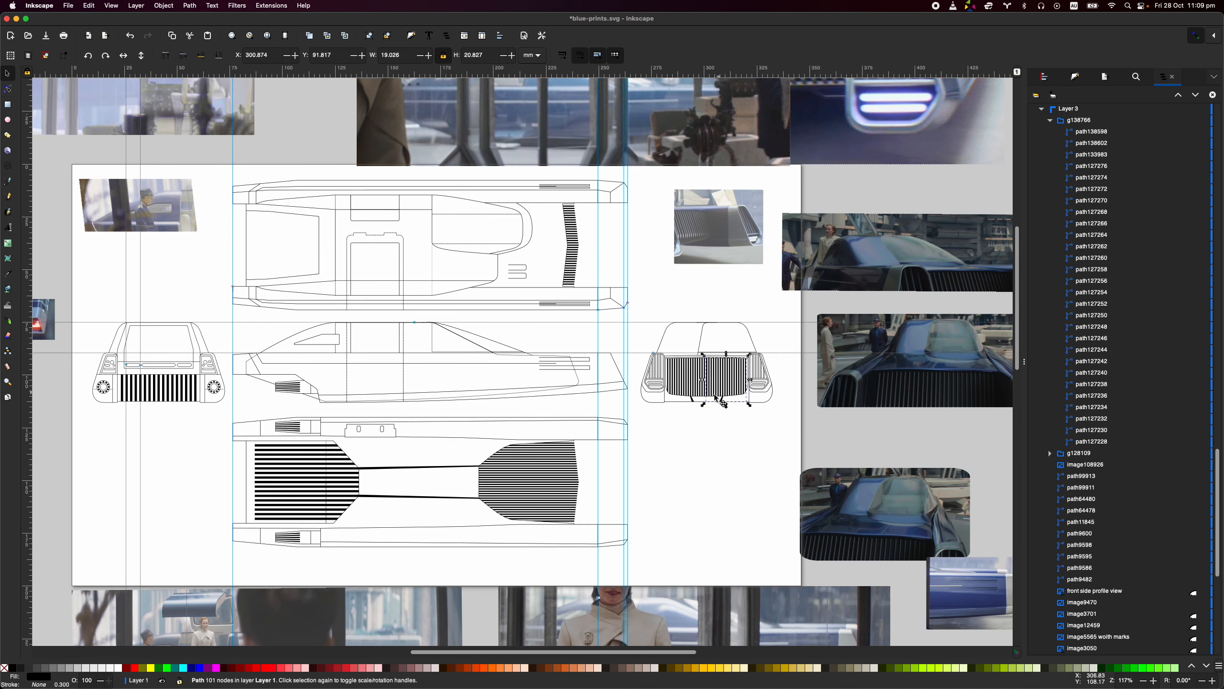
left_click_drag(784, 437, 638, 317)
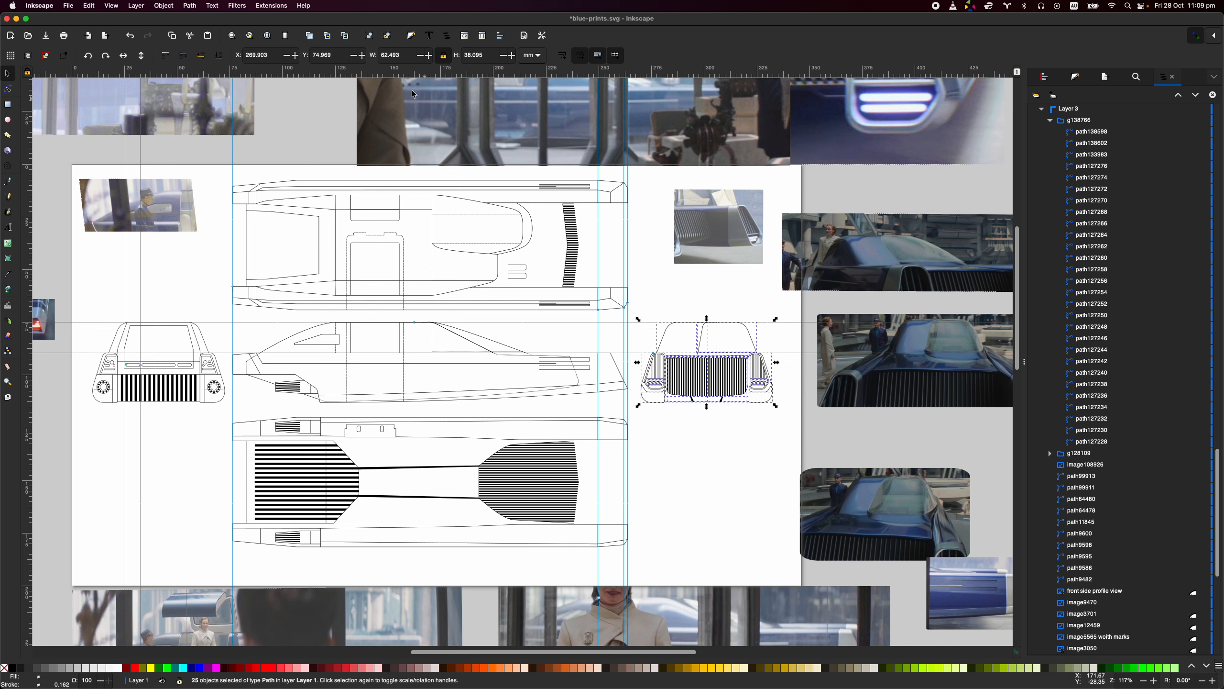
left_click(362, 38)
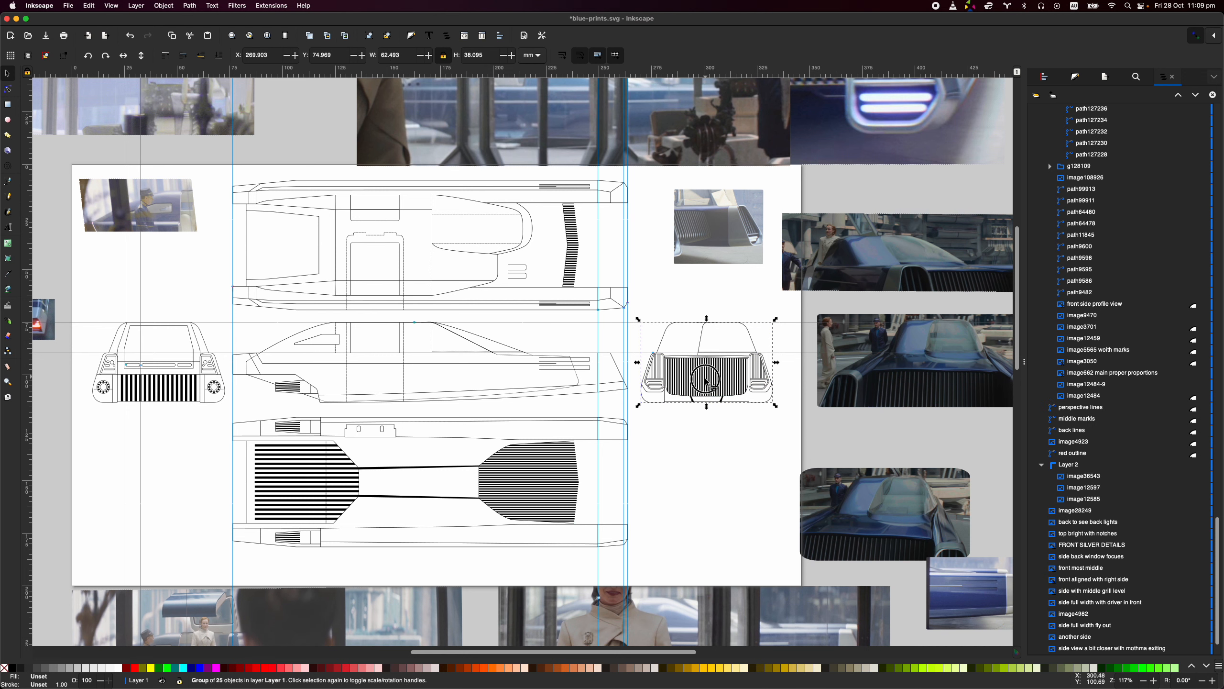
- Rotate the front view group 90° clockwise and place it beside the top view, moving the grille close-up photo out of the way
left_click_drag(707, 383, 694, 483)
left_click(106, 56)
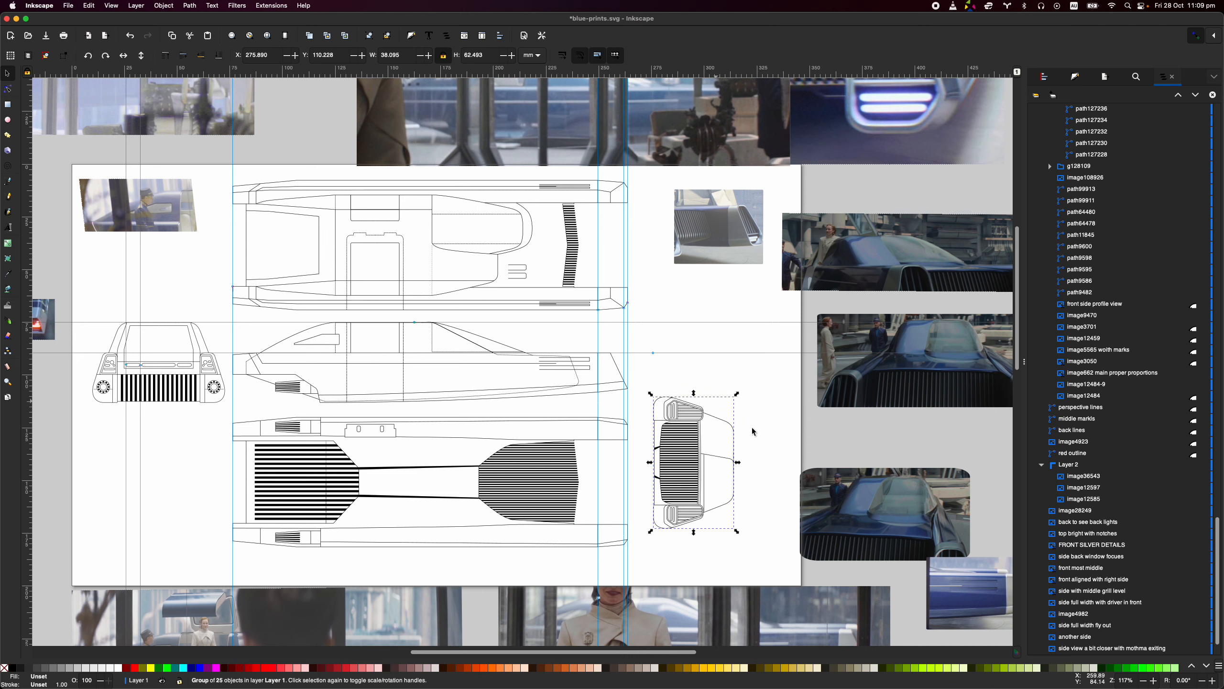
scroll(583, 308, "up", 3)
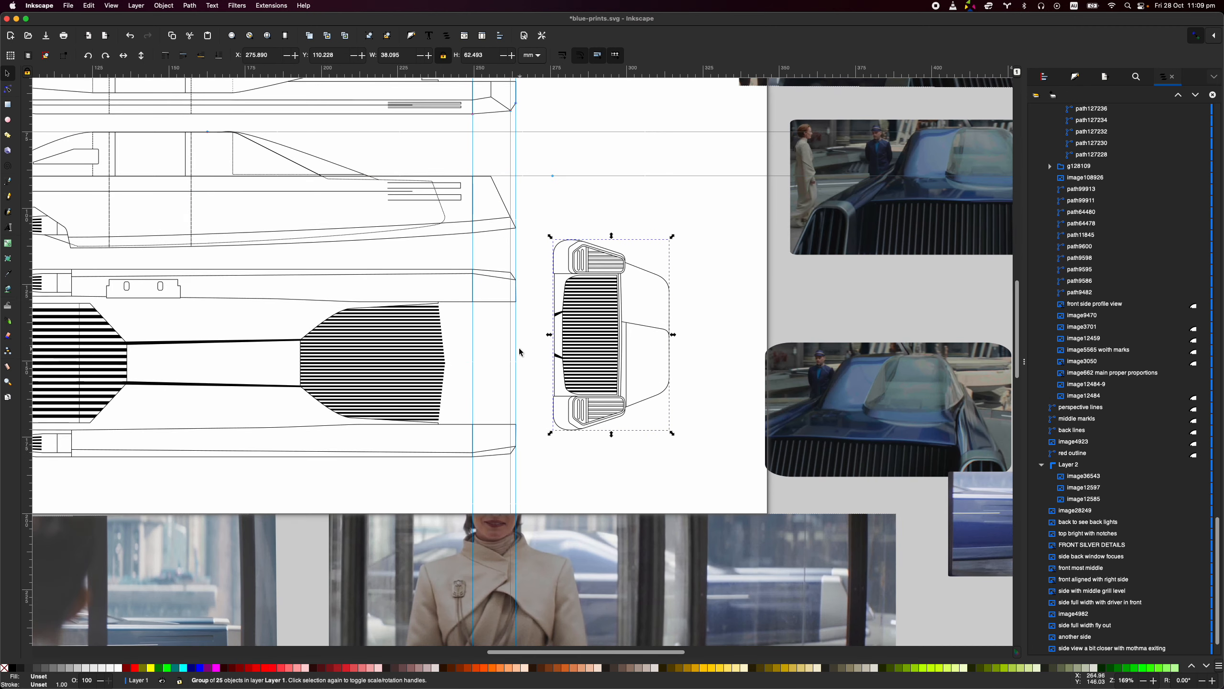
scroll(521, 350, "left", 5)
scroll(520, 349, "up", 3)
left_click_drag(744, 281, 690, 376)
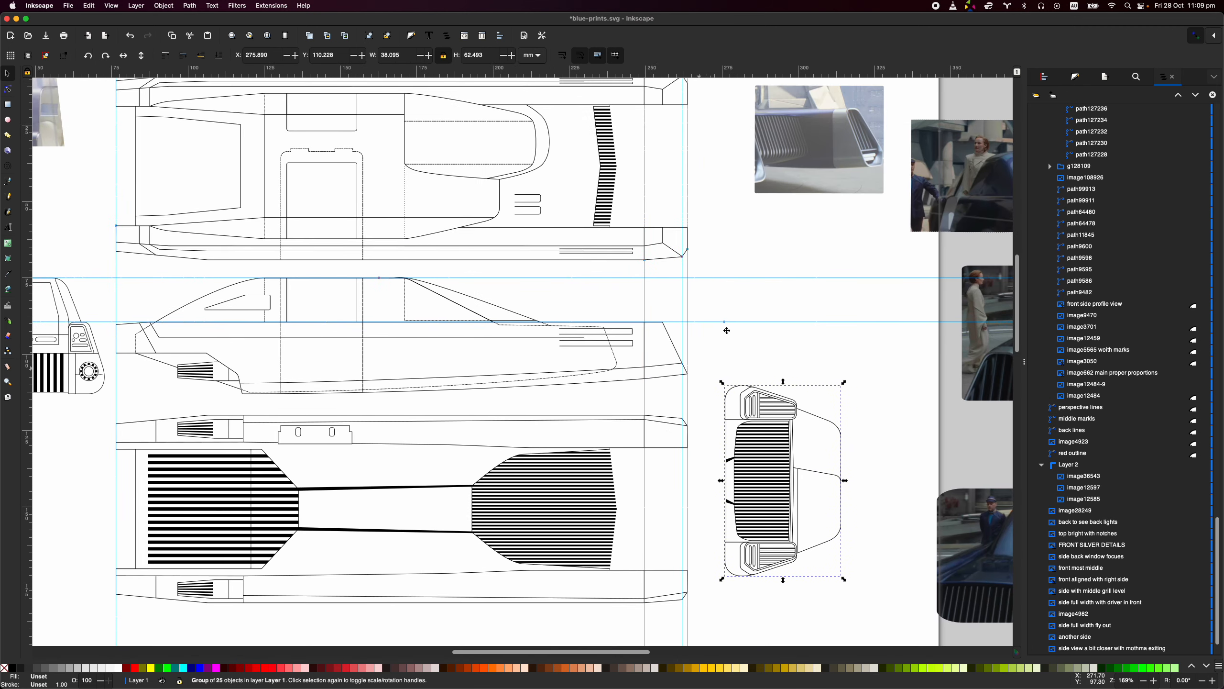
left_click_drag(772, 232, 1018, 135)
mouse_move(737, 521)
left_mouse_down()
mouse_move(766, 383)
mouse_move(762, 208)
mouse_move(754, 216)
left_mouse_up()
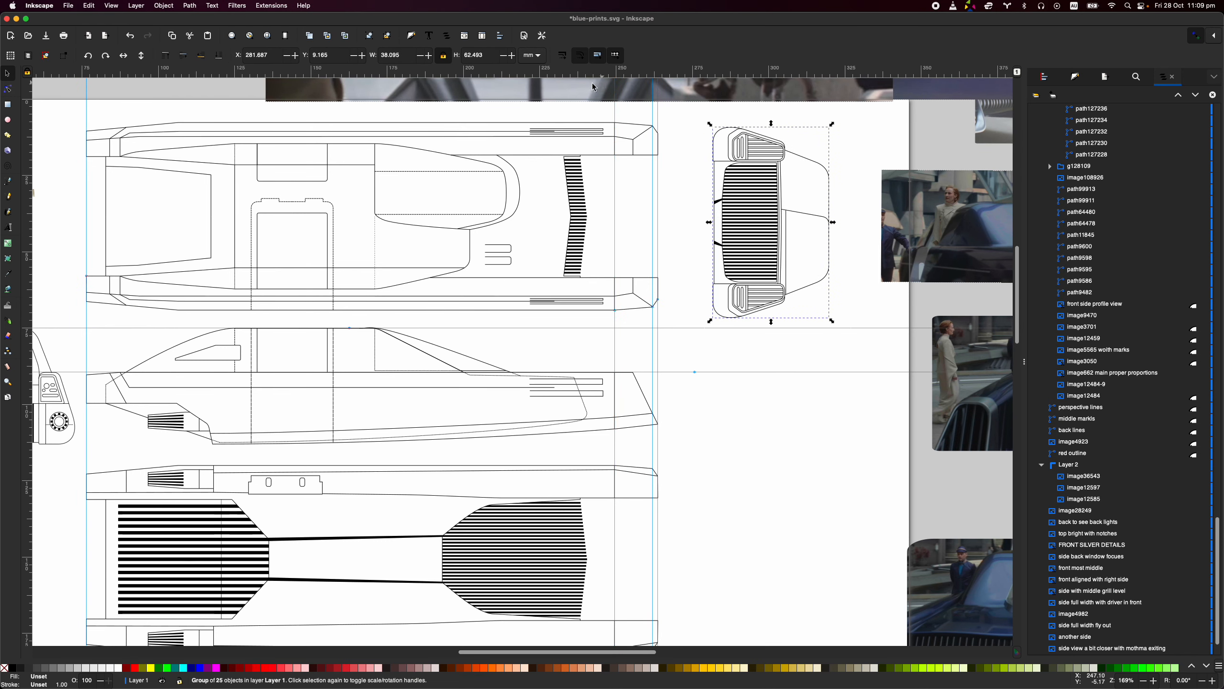
- Add a horizontal guide at 18.32 mm along the upper fender's inner edge and align the rotated front view with the top view
left_click_drag(578, 74, 677, 141)
scroll(753, 160, "up", 3)
scroll(677, 141, "up", 5)
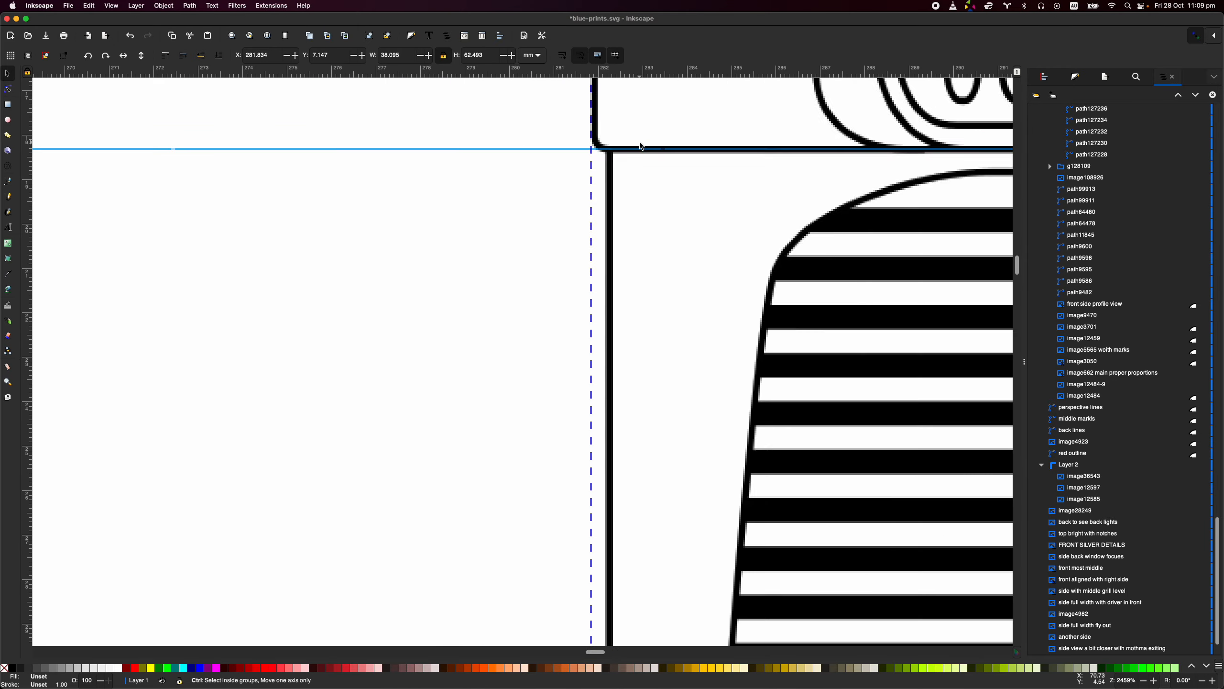
scroll(632, 155, "down", 7)
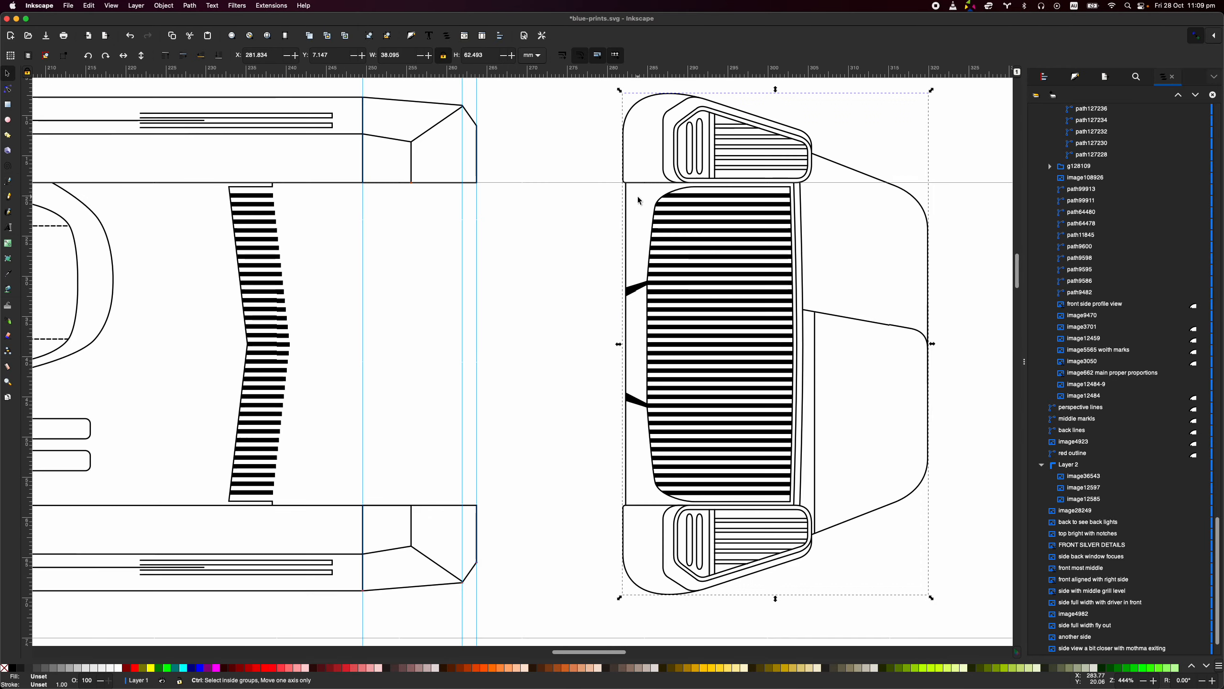
scroll(329, 188, "down", 1)
scroll(409, 186, "up", 2)
scroll(409, 185, "left", 3)
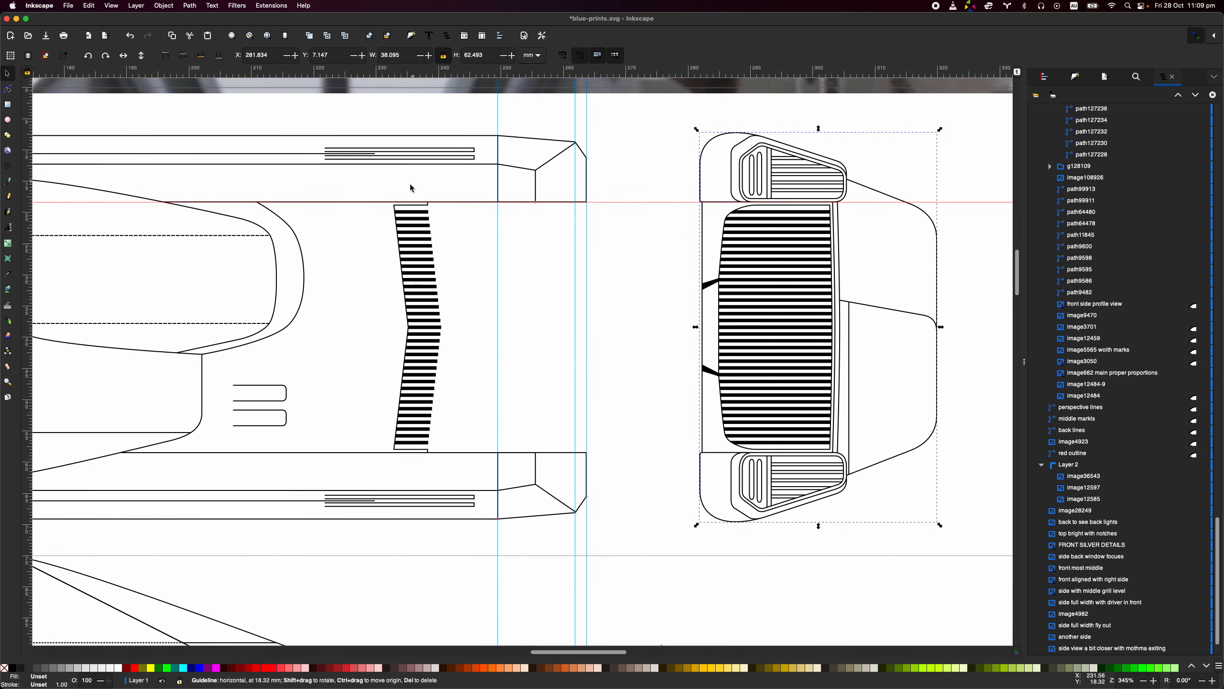
scroll(766, 306, "down", 1)
scroll(765, 306, "right", 1)
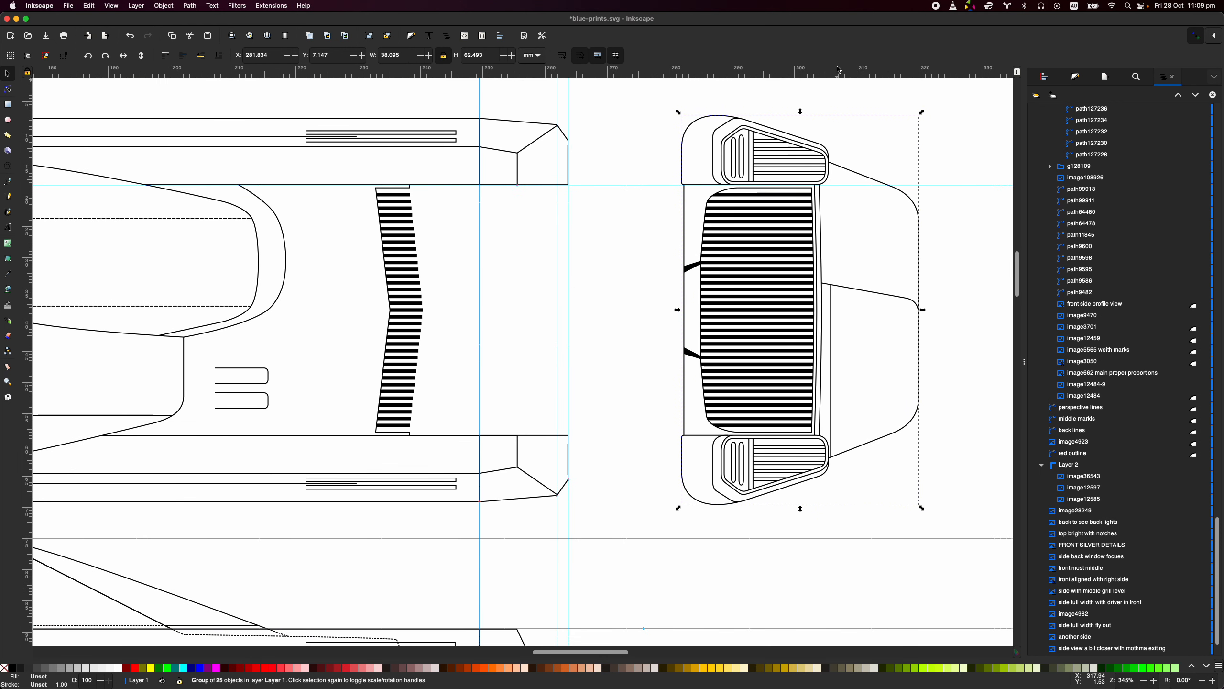
- Flip the rotated front view vertically, marking its windscreen divider with a horizontal guide both before and after the flip
left_click_drag(708, 210, 823, 282)
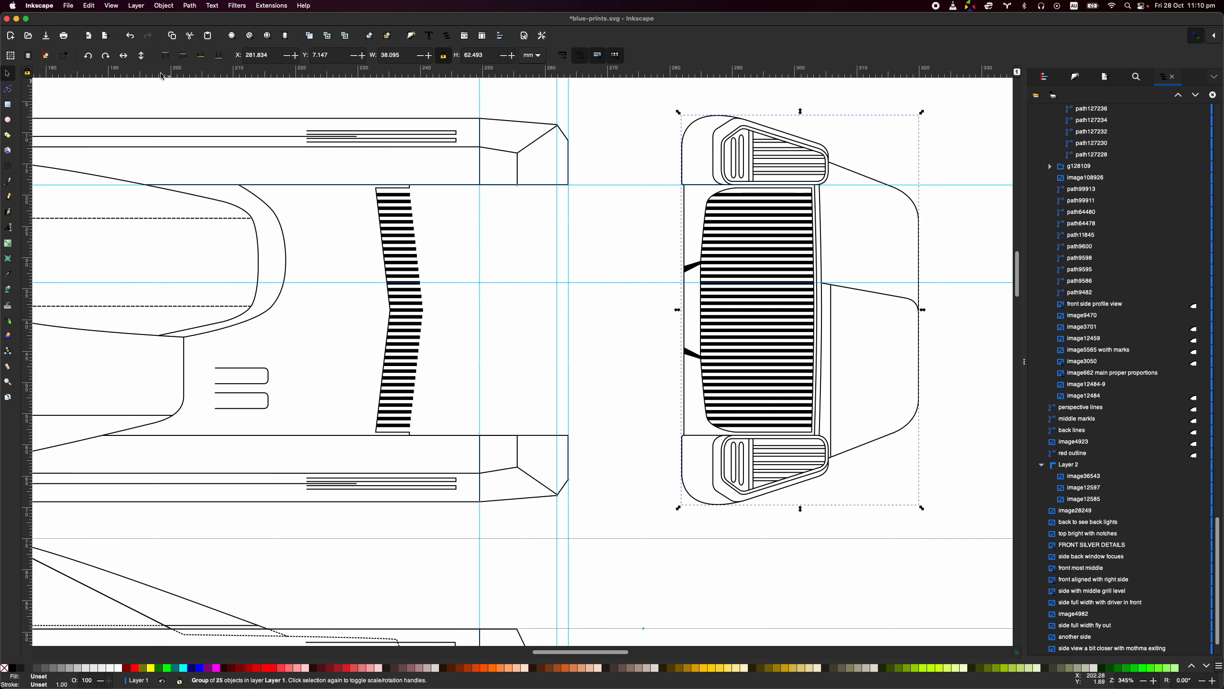
left_click(142, 55)
left_click(959, 325)
left_click_drag(321, 70, 184, 336)
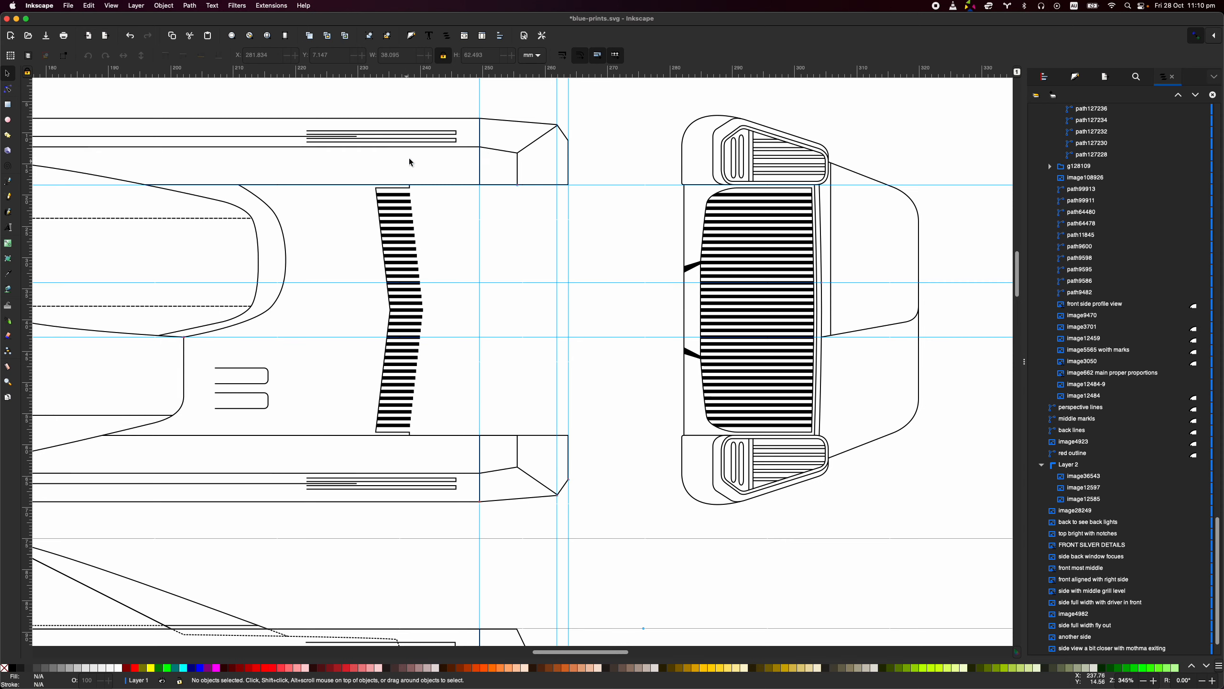
- Add a horizontal guide through the uppermost bar of the top view's grille and compare it with the rotated front view's grille
left_click_drag(557, 235, 534, 215)
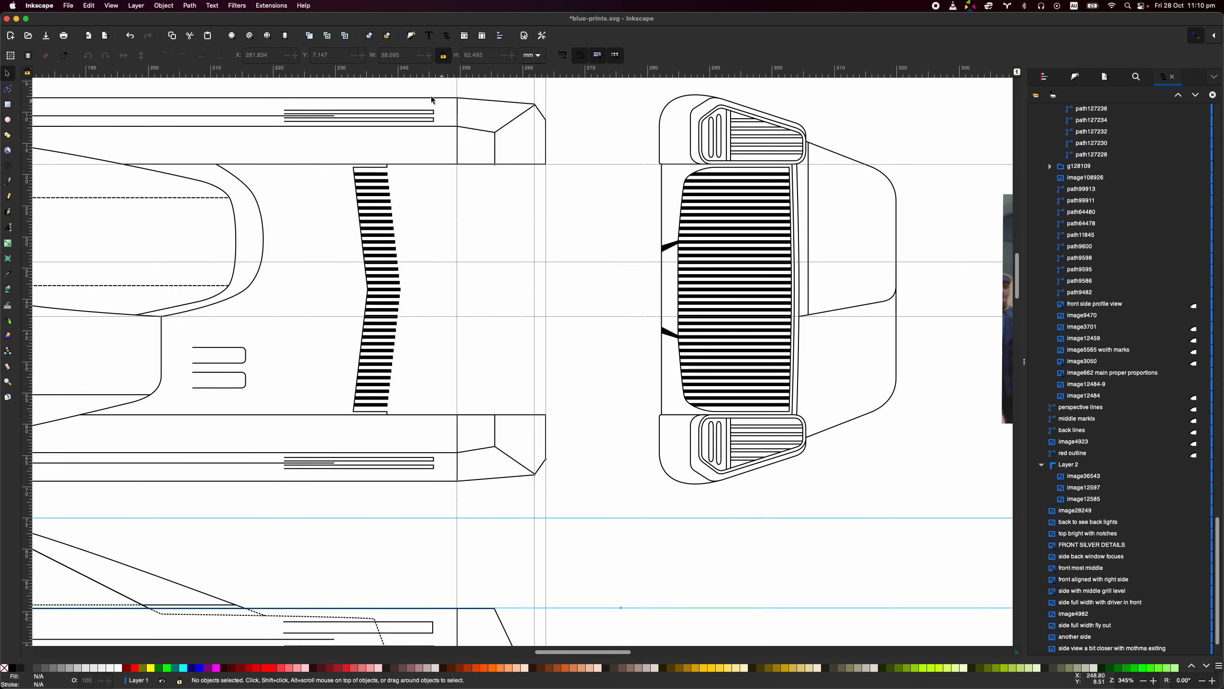
left_click_drag(408, 74, 386, 175)
scroll(403, 174, "up", 3)
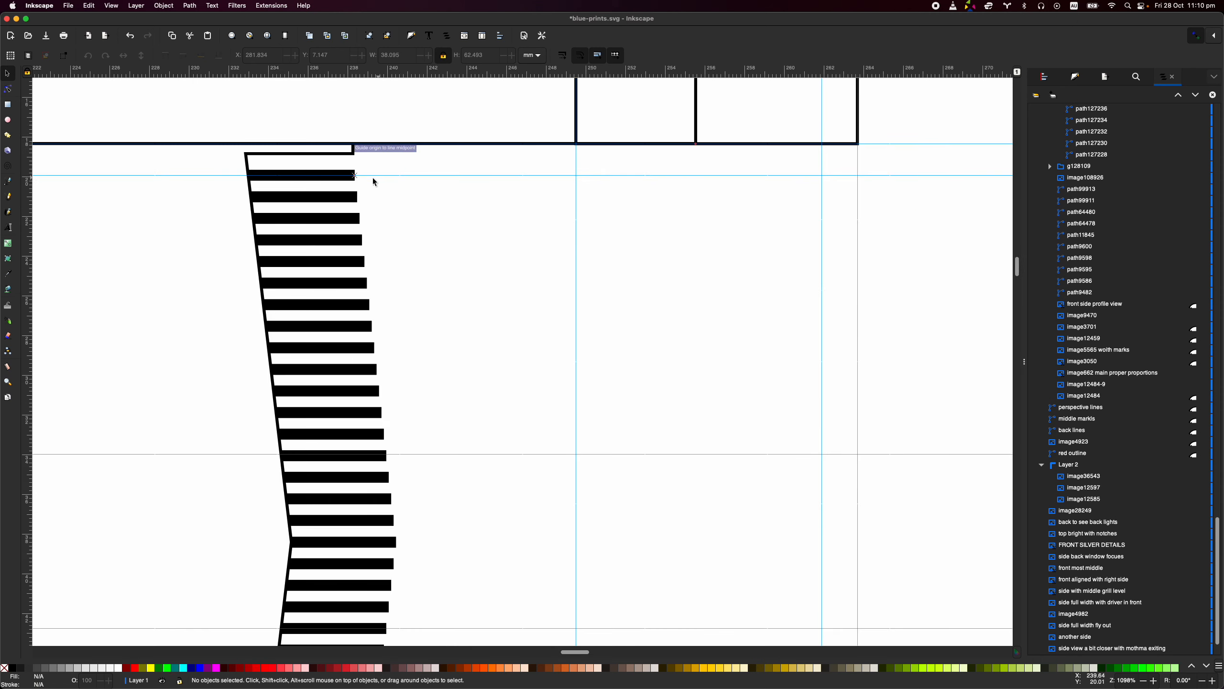
scroll(678, 227, "down", 3)
scroll(738, 205, "right", 5)
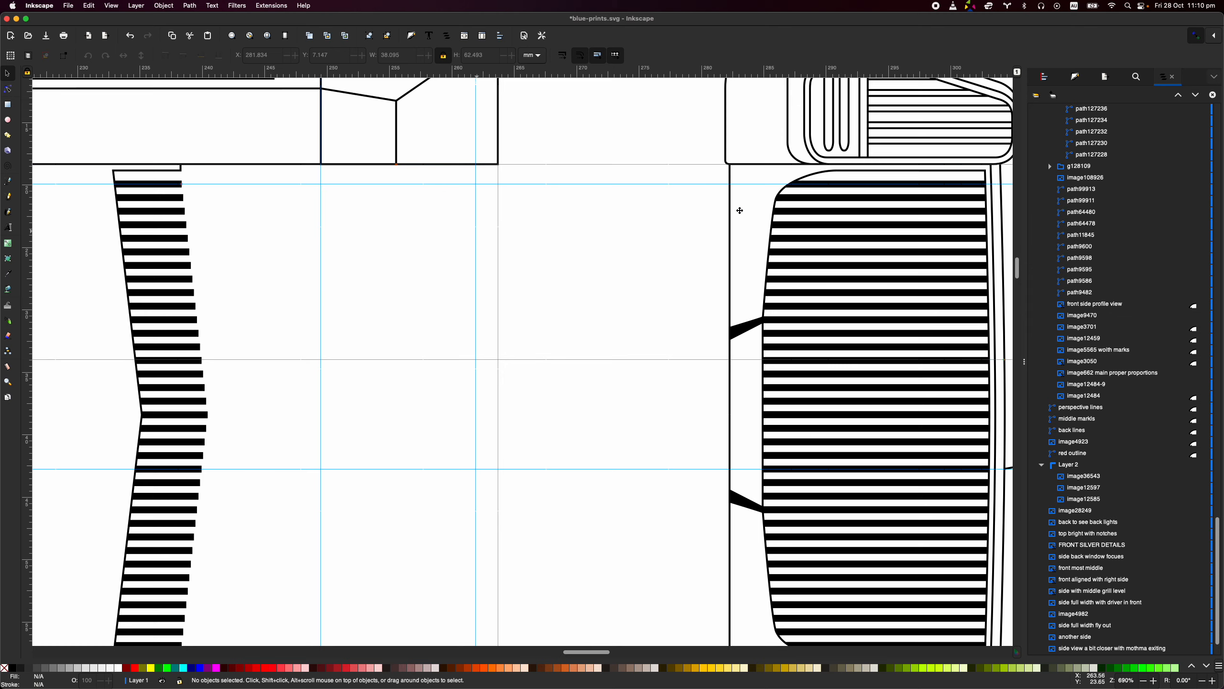
- Switch to the reference image board to check the grille in the front photo, and return to Inkscape's top-view grille corner
key("ctrl+Right")
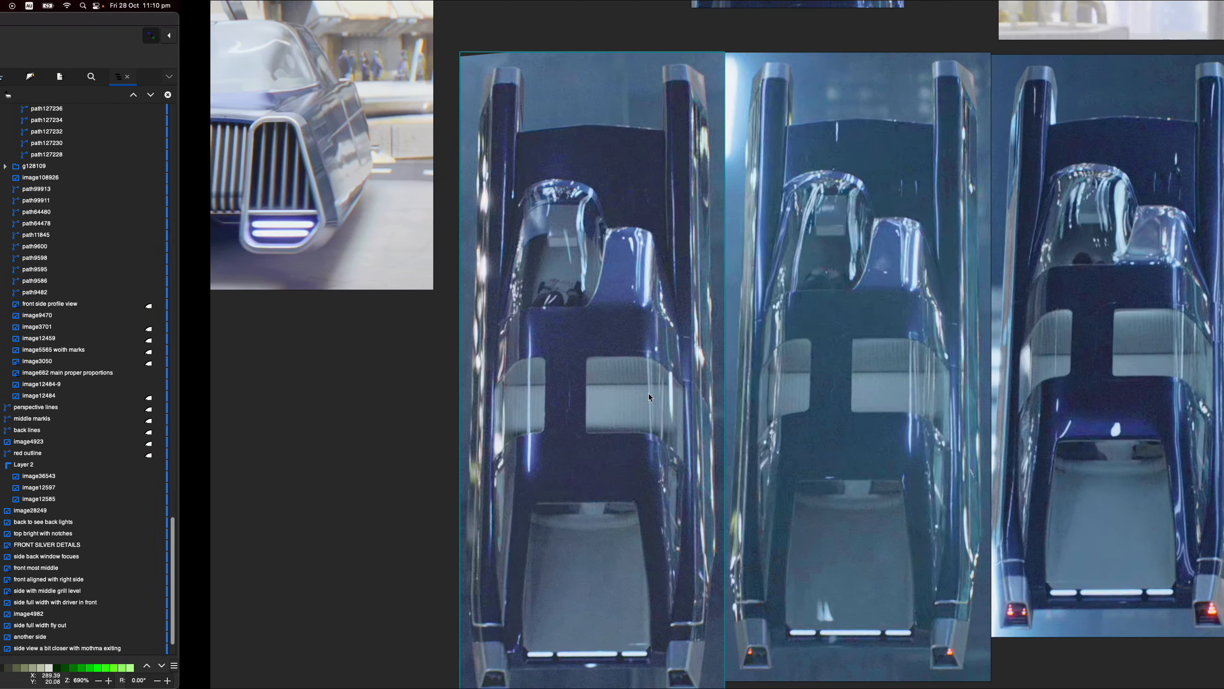
scroll(340, 344, "left", 8)
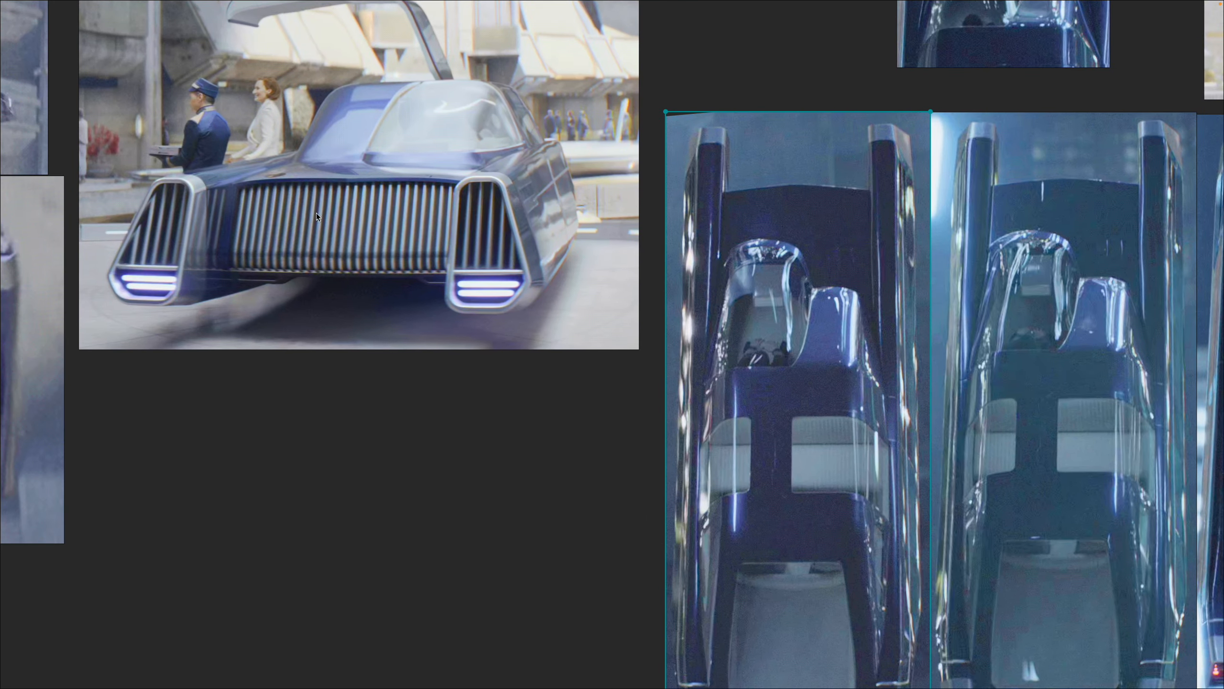
key("ctrl+Left")
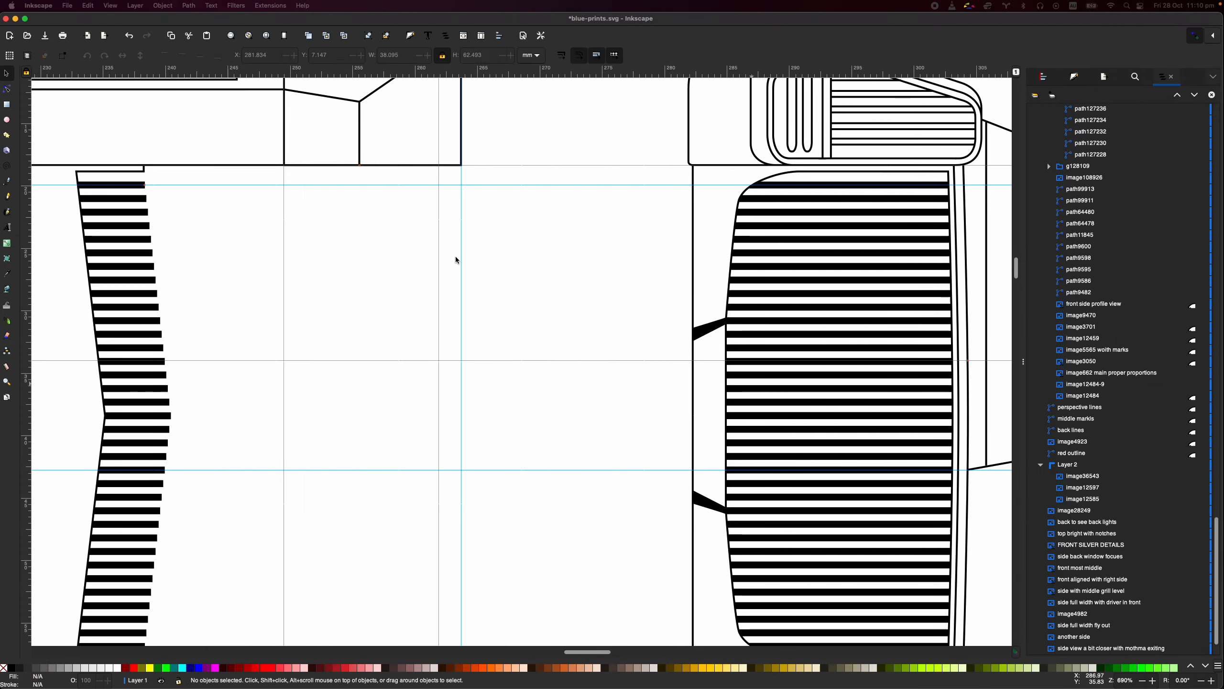
scroll(404, 260, "down", 3)
scroll(328, 255, "left", 3)
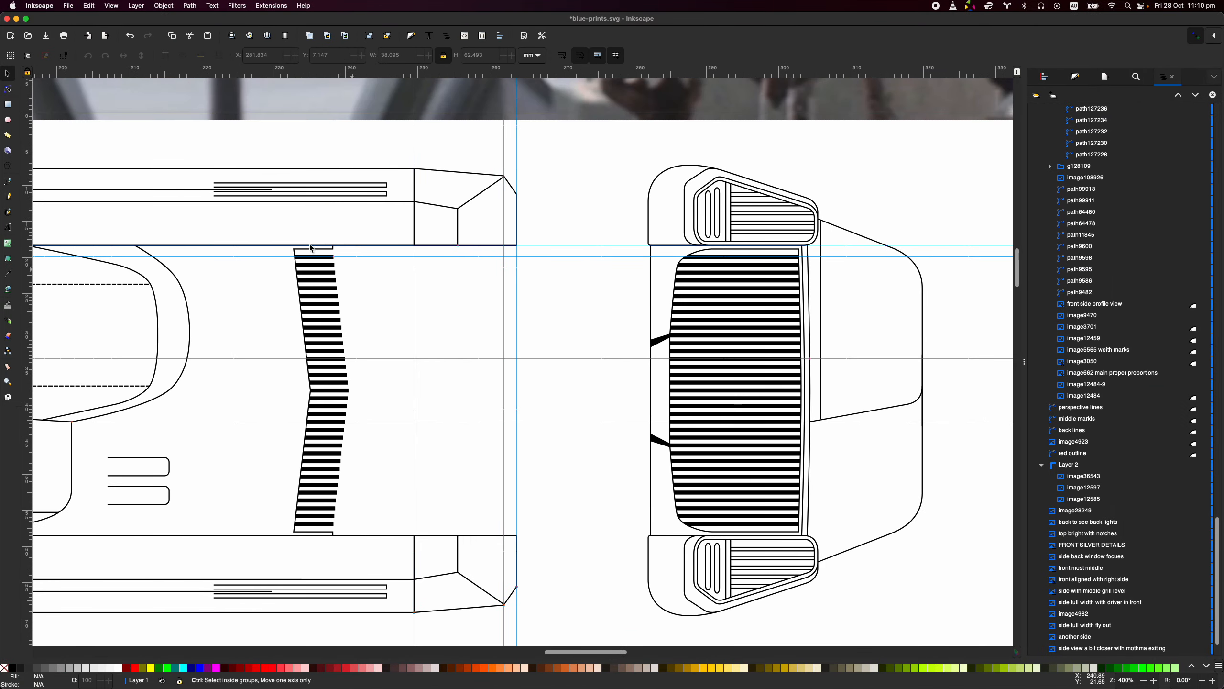
scroll(307, 243, "up", 3)
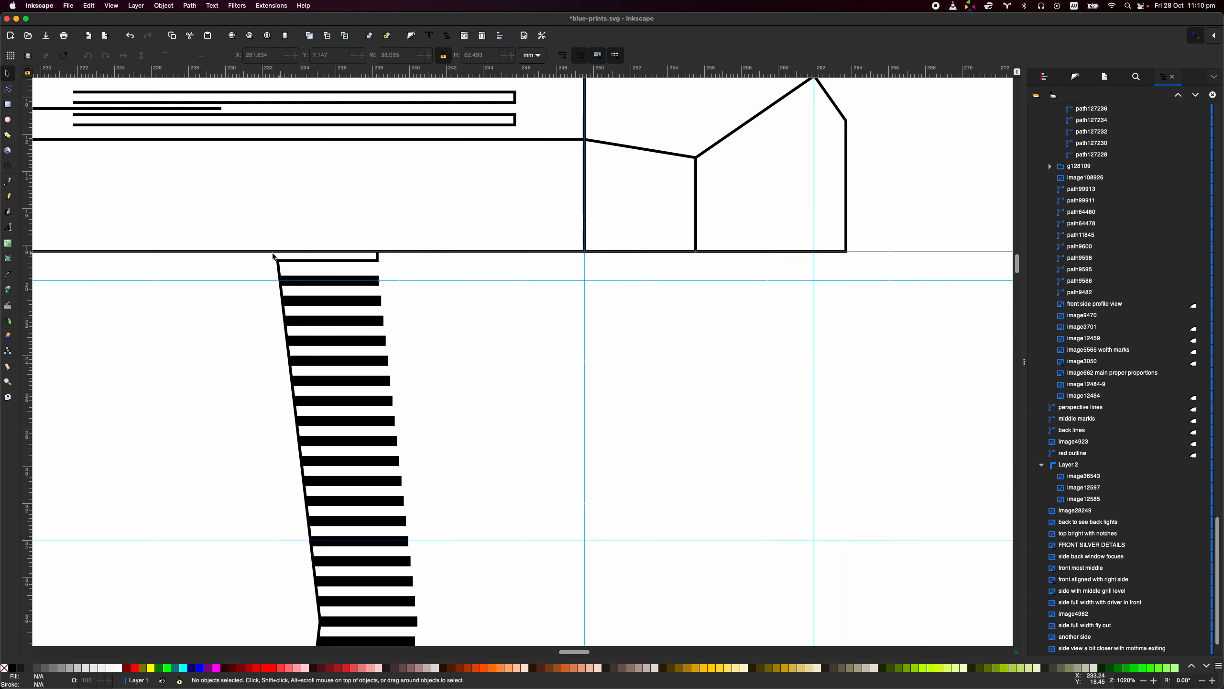
- Switch to the reference image board again and examine where the grille meets the fender in the front photo
key("ctrl+Right")
scroll(319, 249, "up", 5)
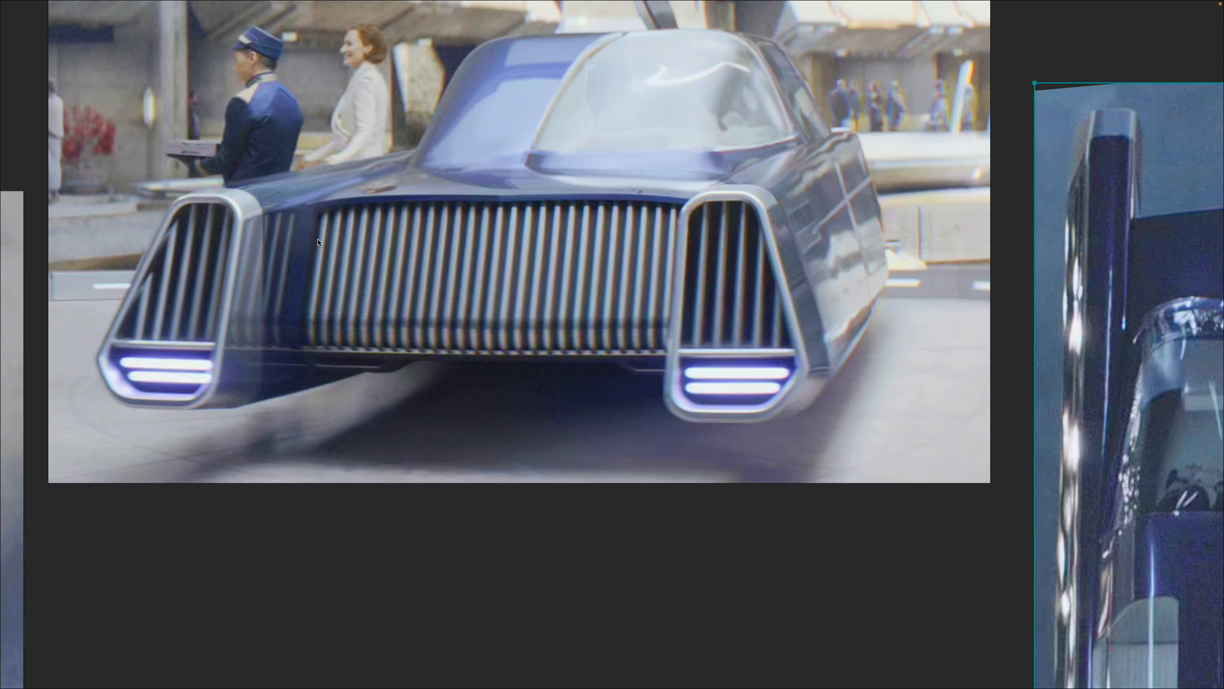
scroll(316, 204, "down", 5)
scroll(397, 294, "up", 3)
scroll(397, 295, "left", 2)
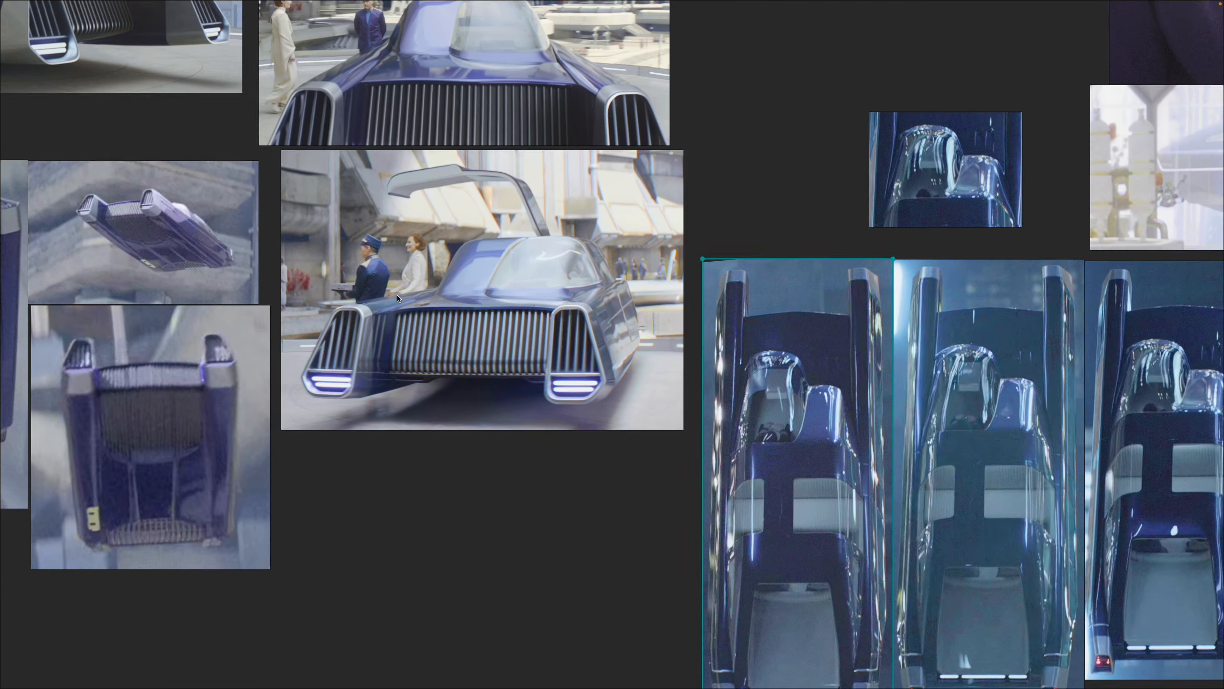
- Examine the front and angled reference photos, focusing on the outer end of the grille beside the fender's vertical slats
left_click_drag(389, 98, 552, 450)
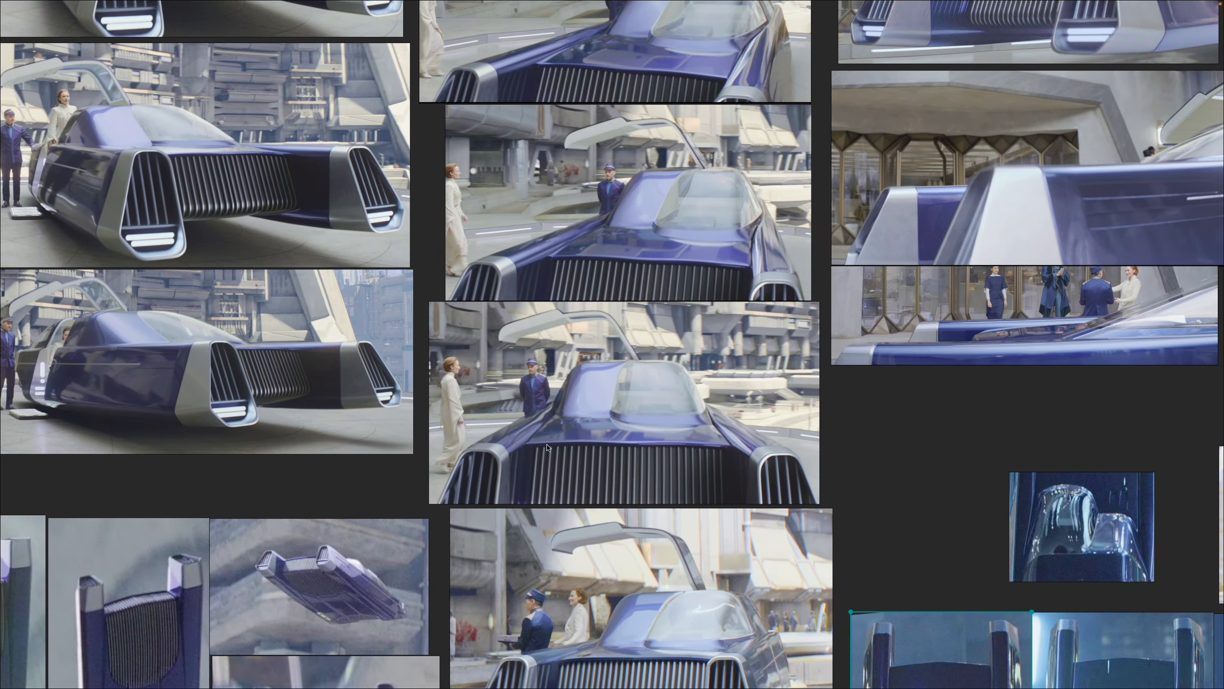
scroll(284, 157, "up", 1)
mouse_move(477, 140)
left_mouse_down()
mouse_move(472, 247)
mouse_move(492, 381)
left_mouse_up()
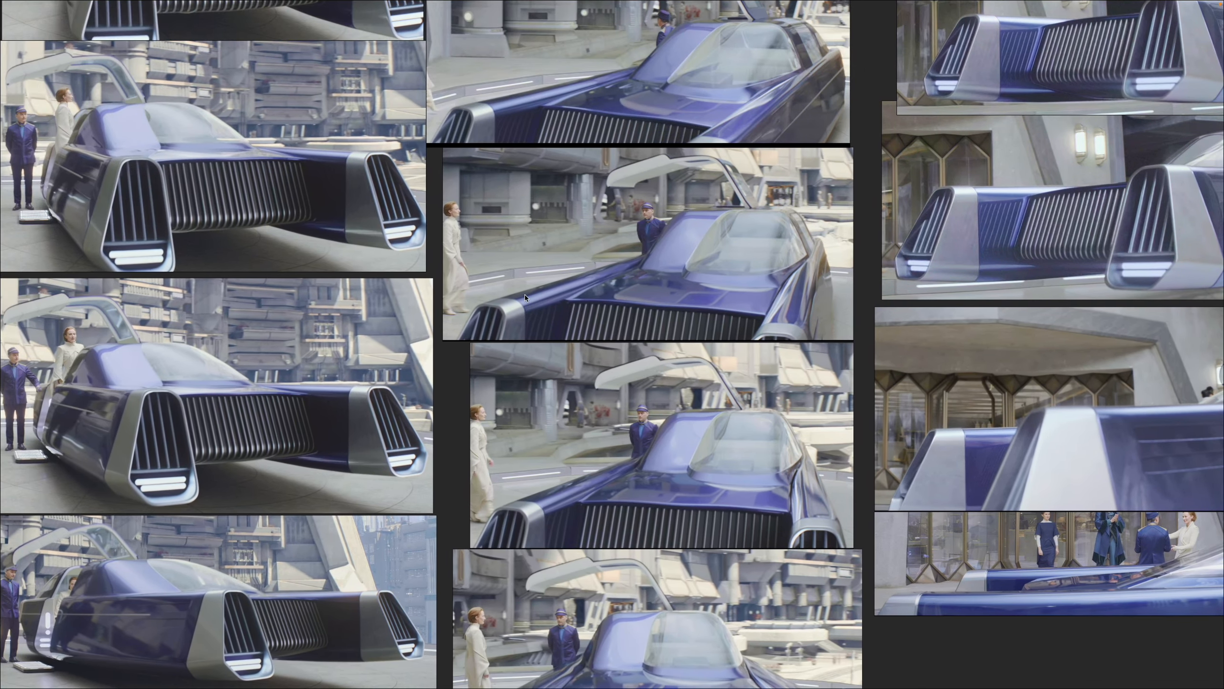
left_click_drag(554, 191, 440, 313)
left_click_drag(612, 212, 573, 227)
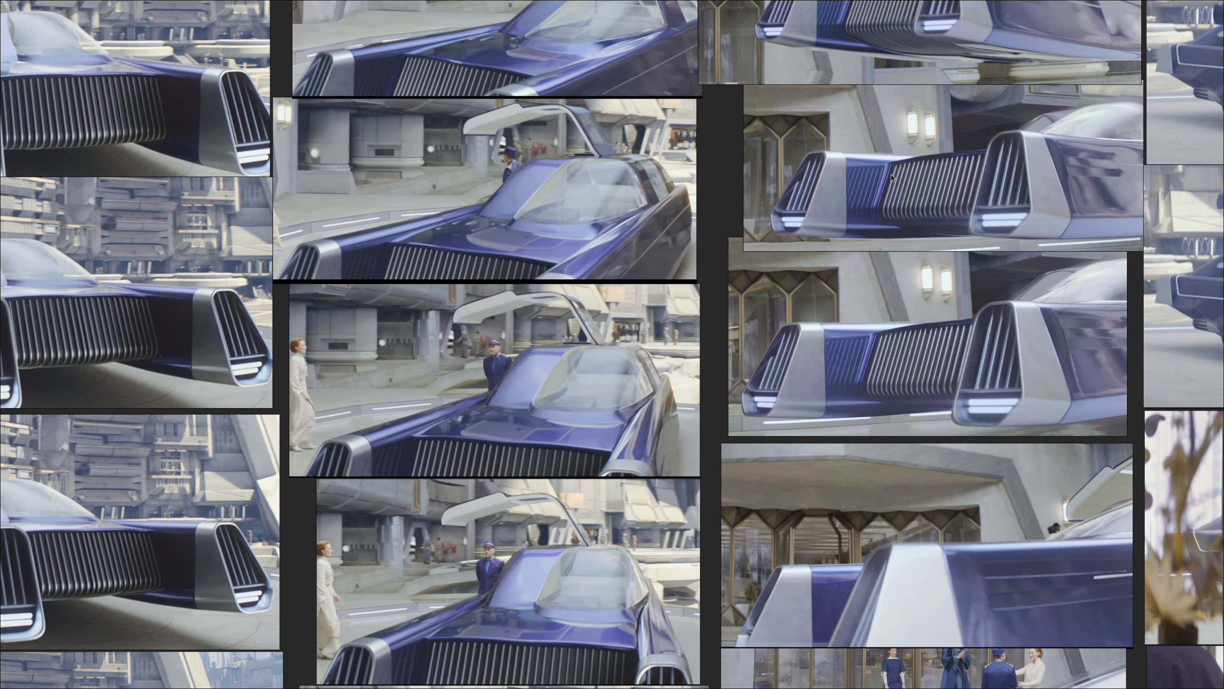
scroll(895, 168, "up", 12)
scroll(857, 263, "down", 3)
left_click_drag(895, 168, 831, 279)
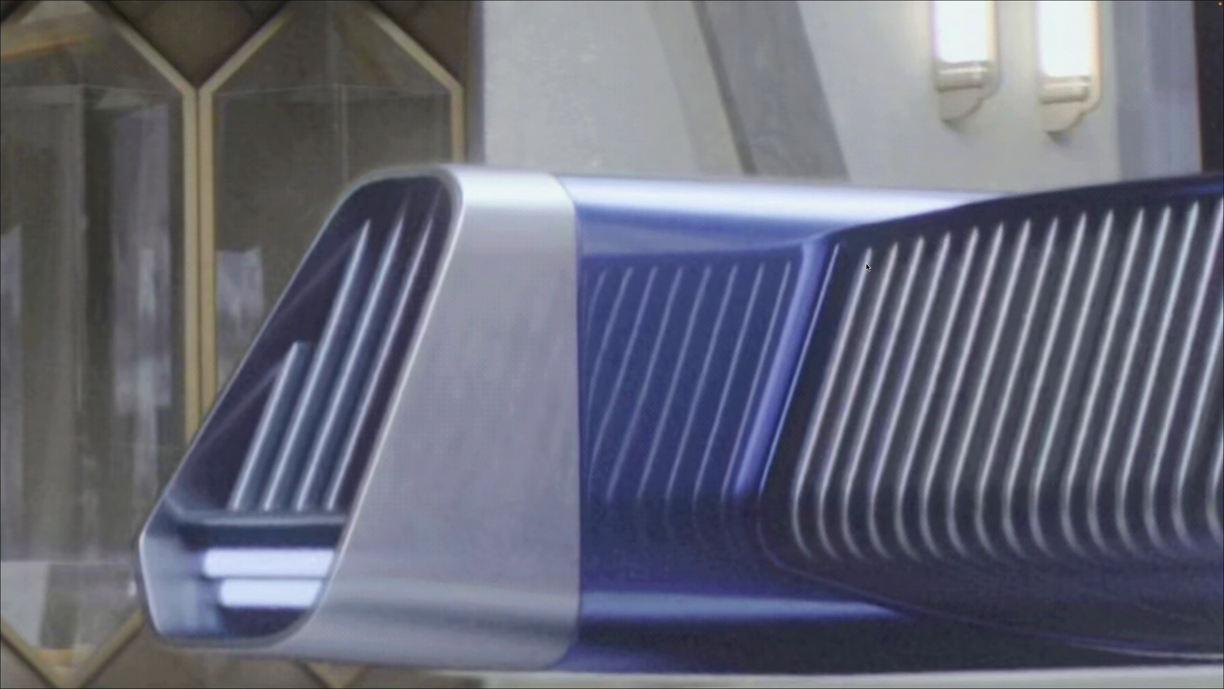
scroll(870, 280, "down", 6)
scroll(823, 477, "up", 2)
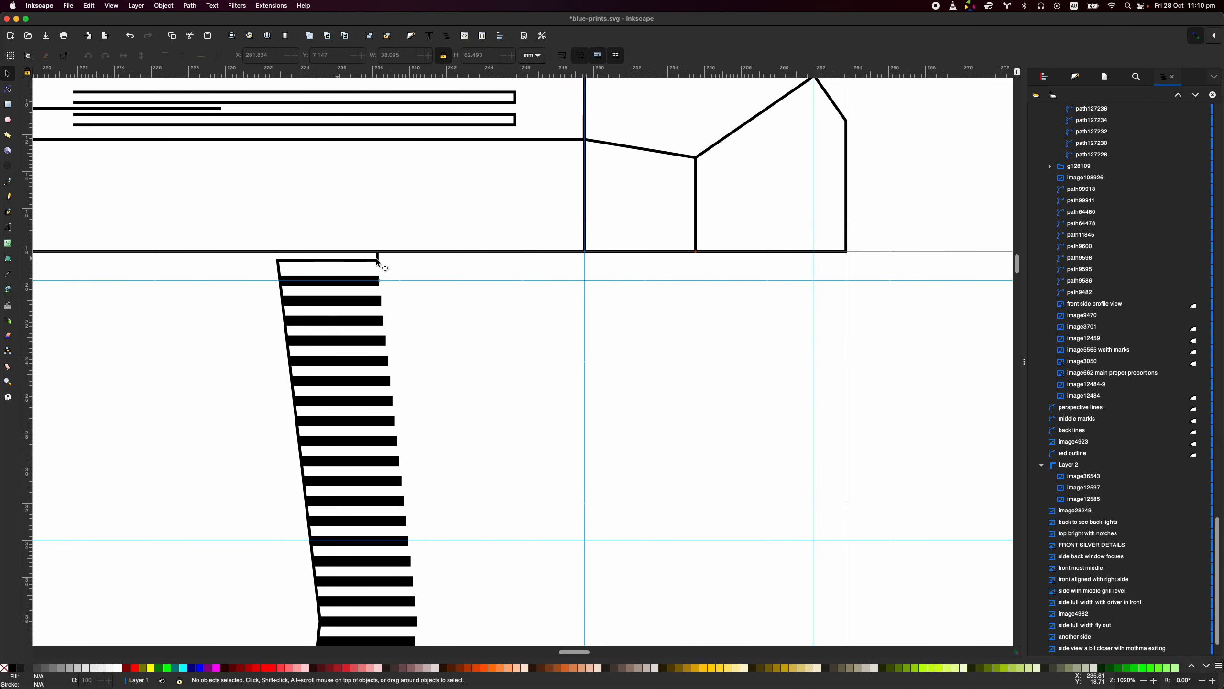
- Return to Inkscape and compare the top view's grille corner with the matching grille corner in the rotated front view
scroll(401, 264, "down", 2)
scroll(376, 295, "right", 10)
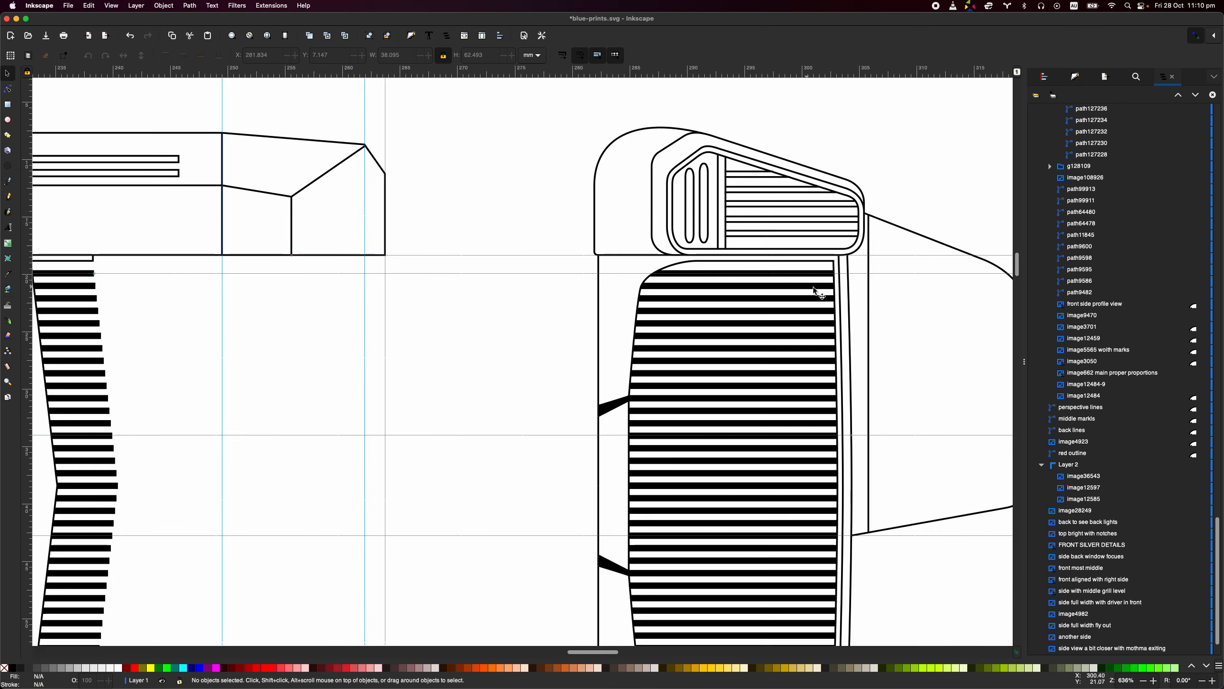
scroll(718, 266, "up", 8)
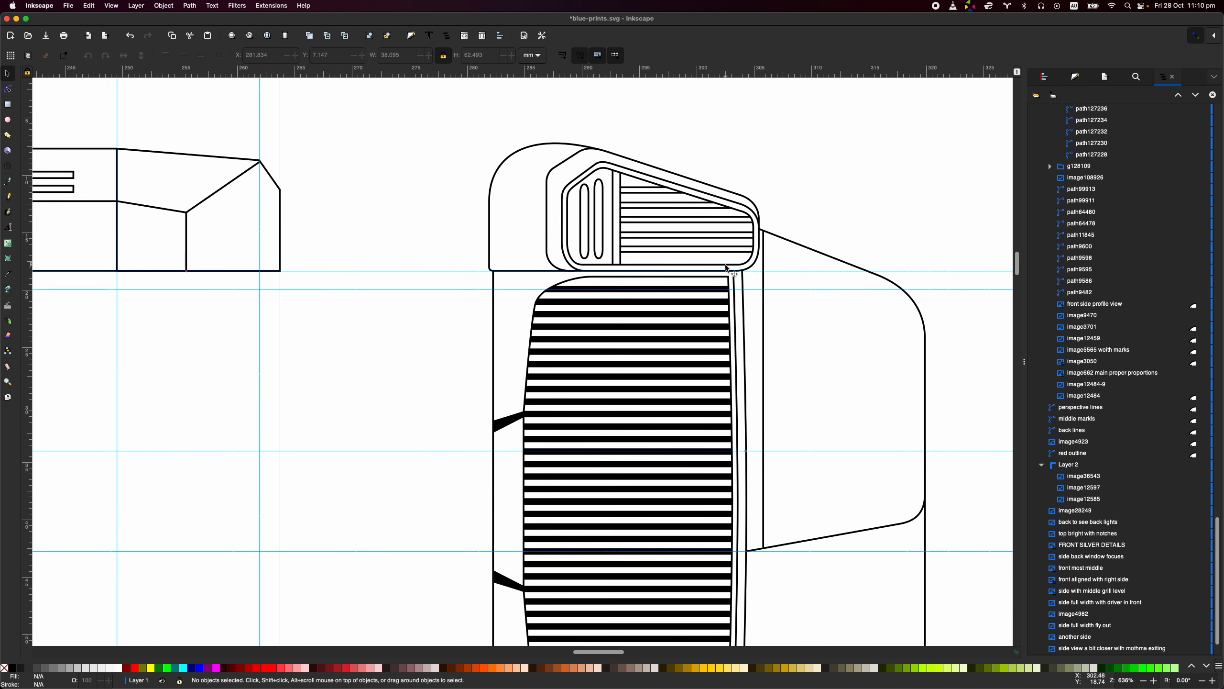
scroll(814, 380, "down", 4)
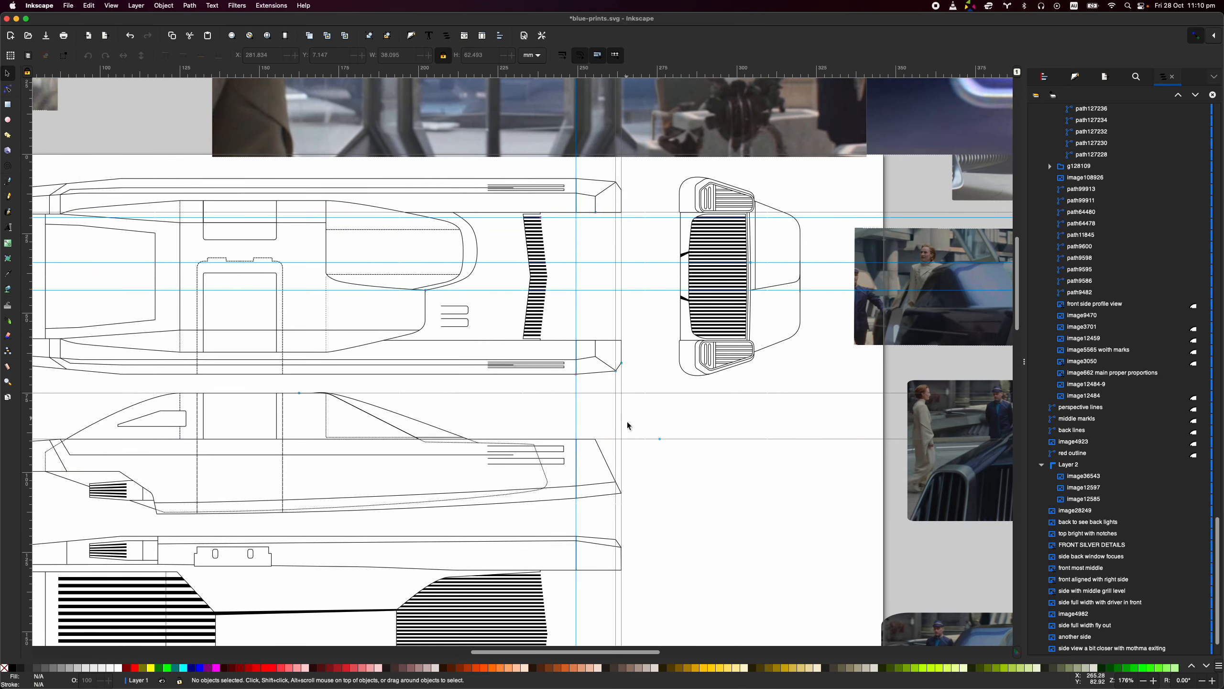
- Review the whole blueprint sheet, checking how the top, side, bottom, front and rear views line up along the guides
scroll(647, 297, "down", 3)
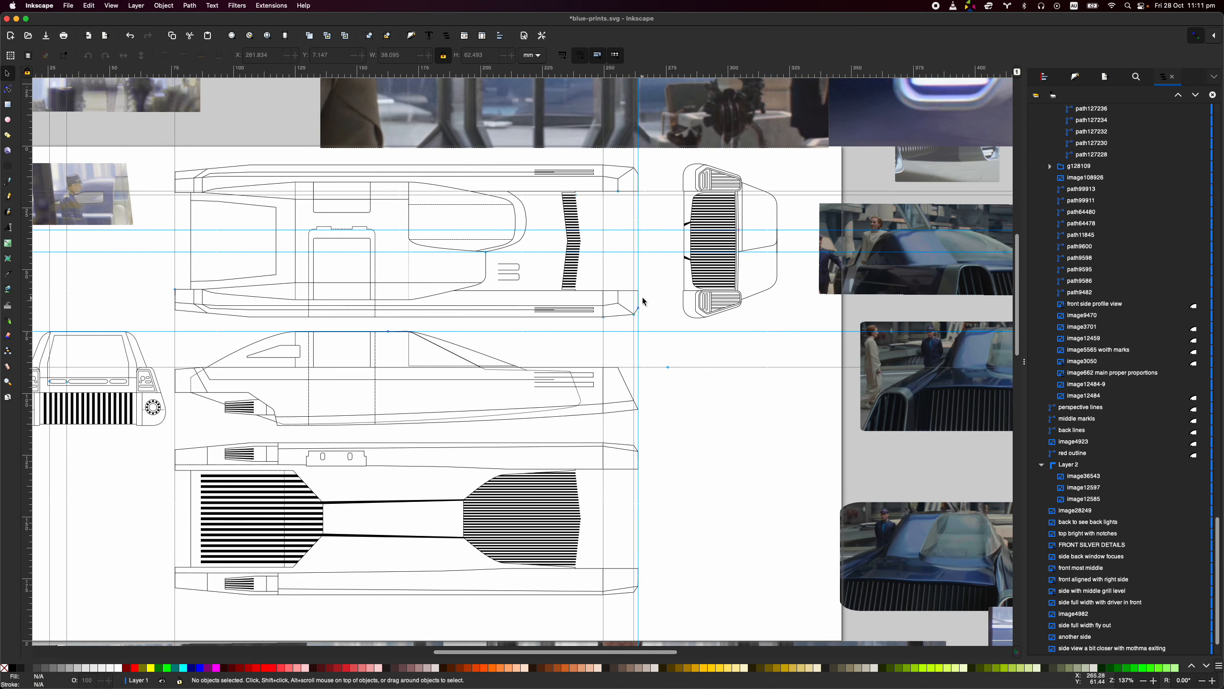
scroll(222, 435, "left", 3)
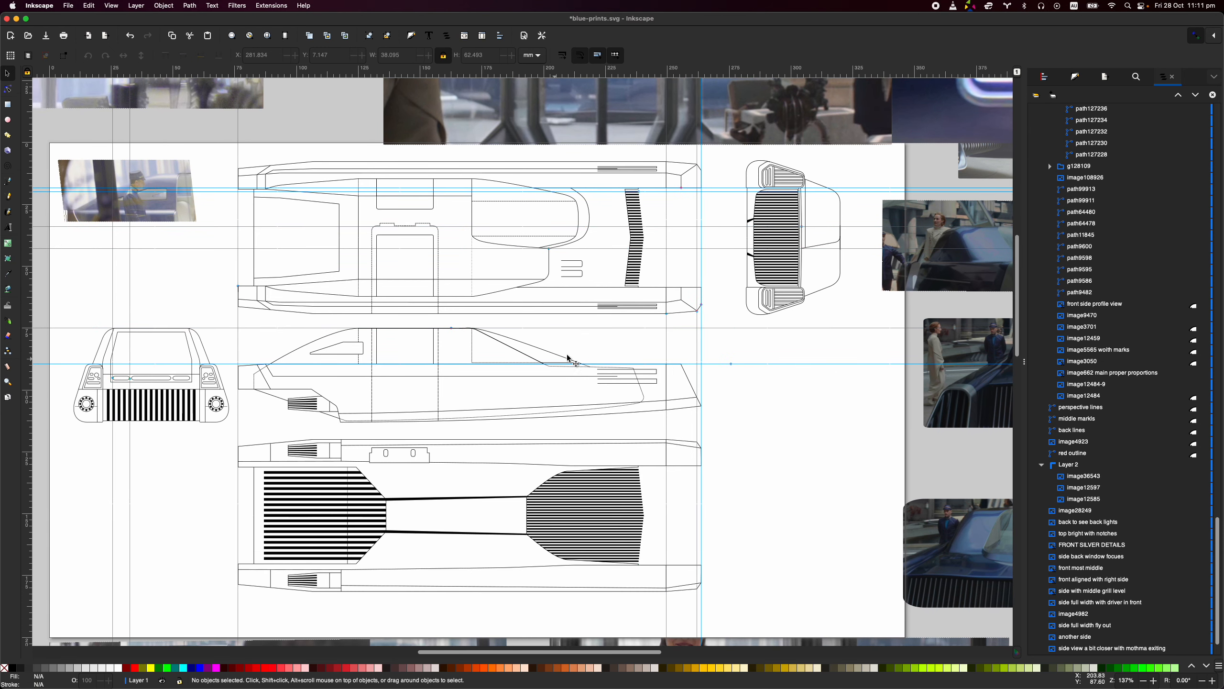
key("ctrl")
scroll(636, 337, "down", 5)
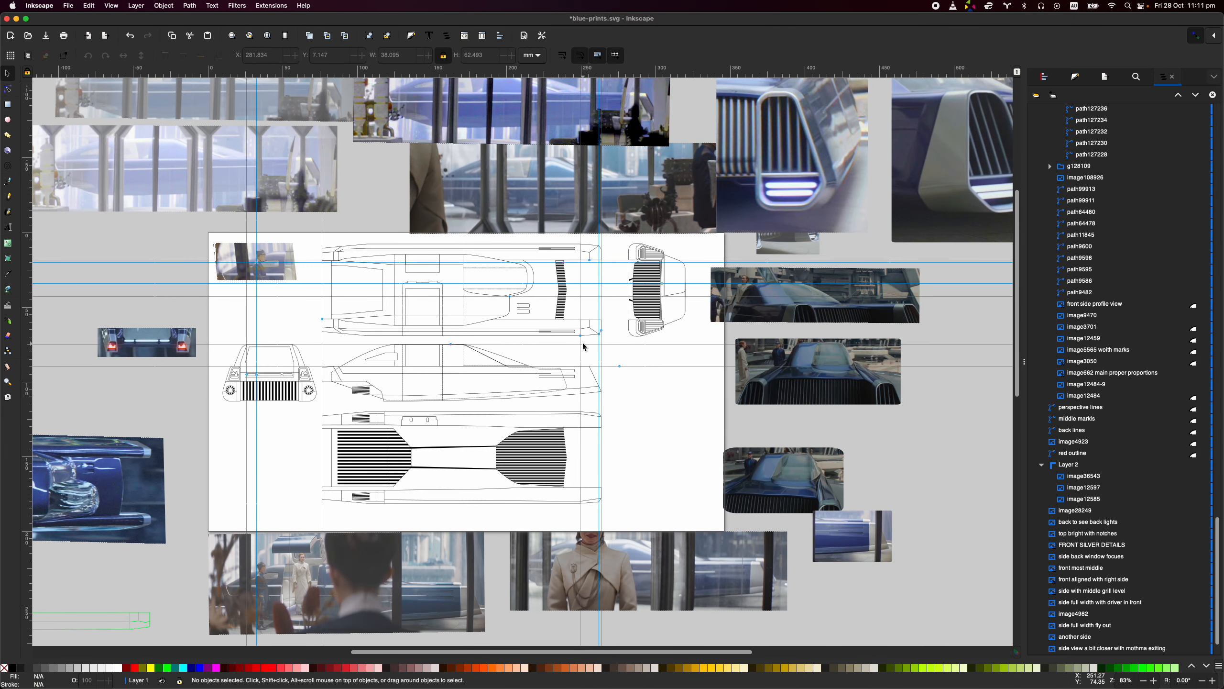
scroll(539, 355, "up", 5)
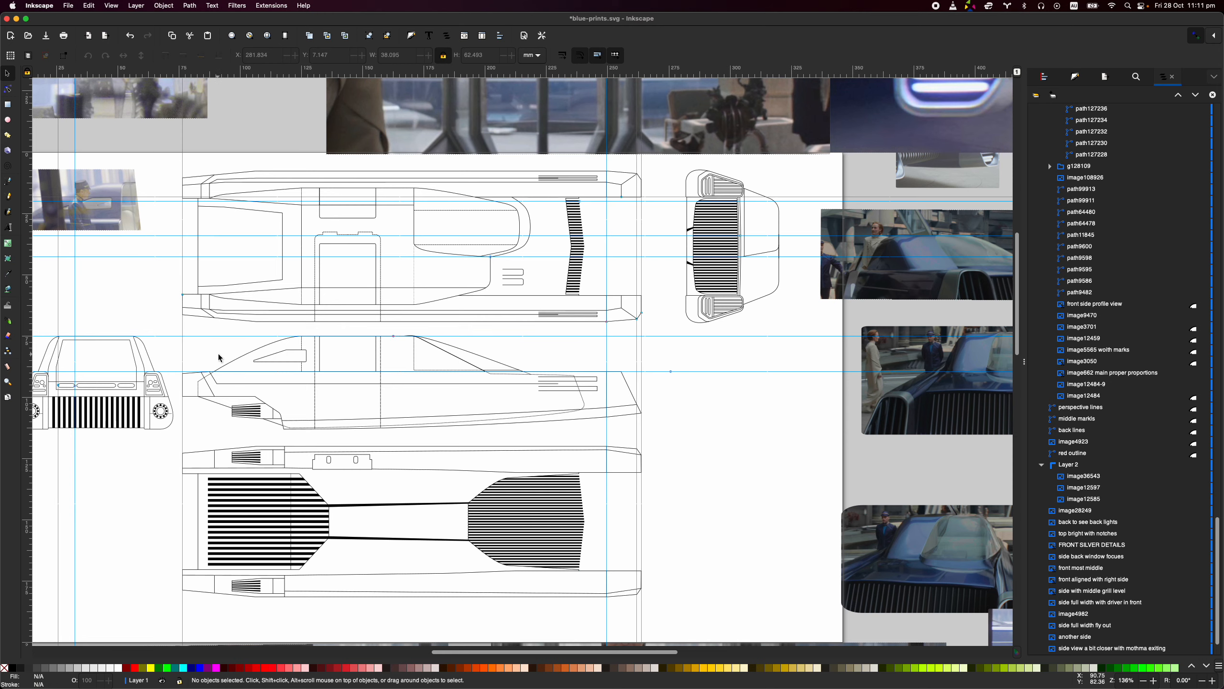
scroll(272, 347, "left", 2)
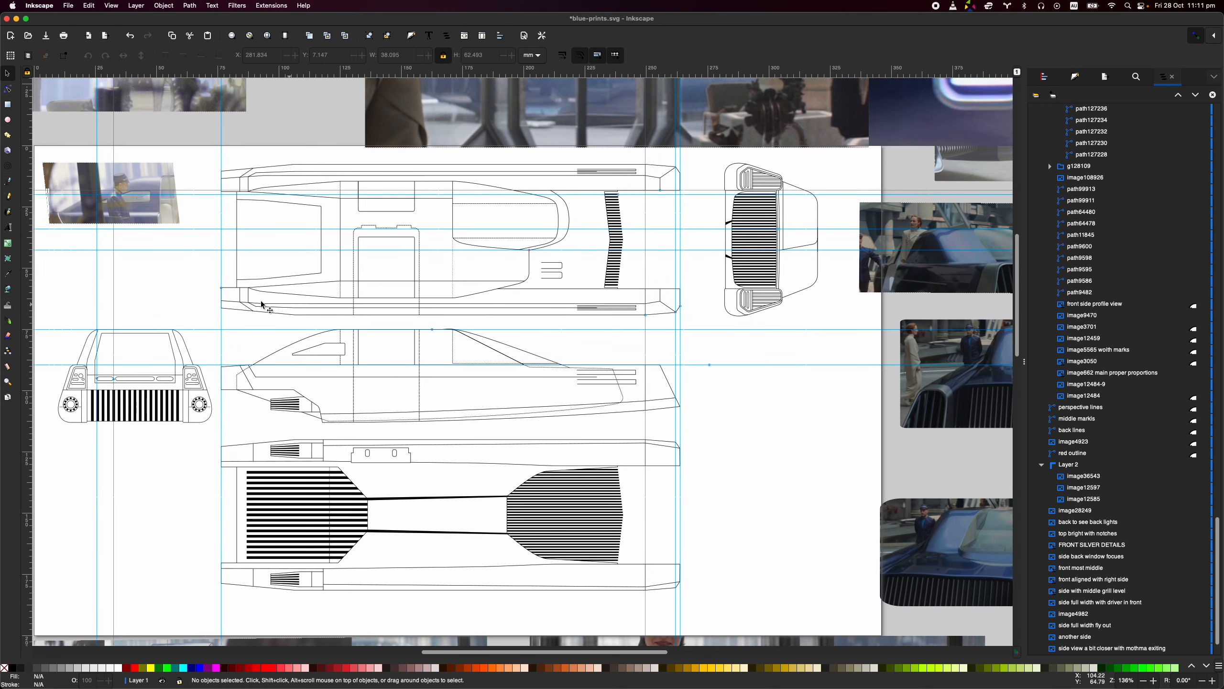
scroll(196, 300, "down", 2)
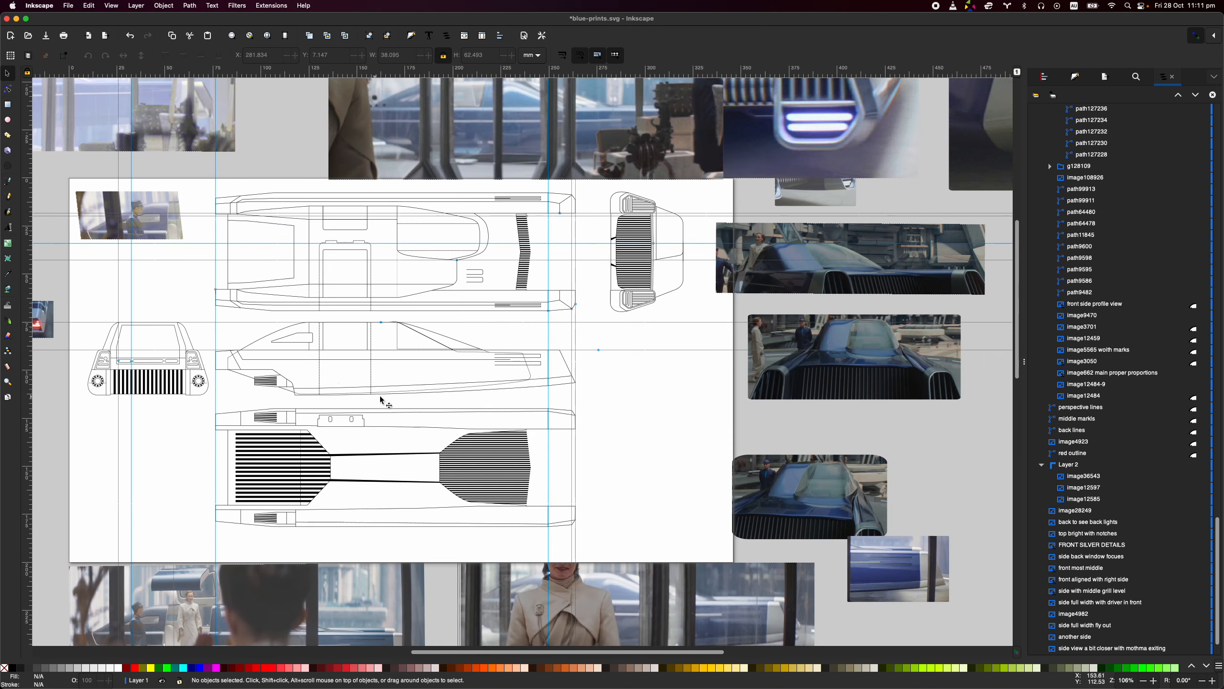
scroll(384, 400, "left", 2)
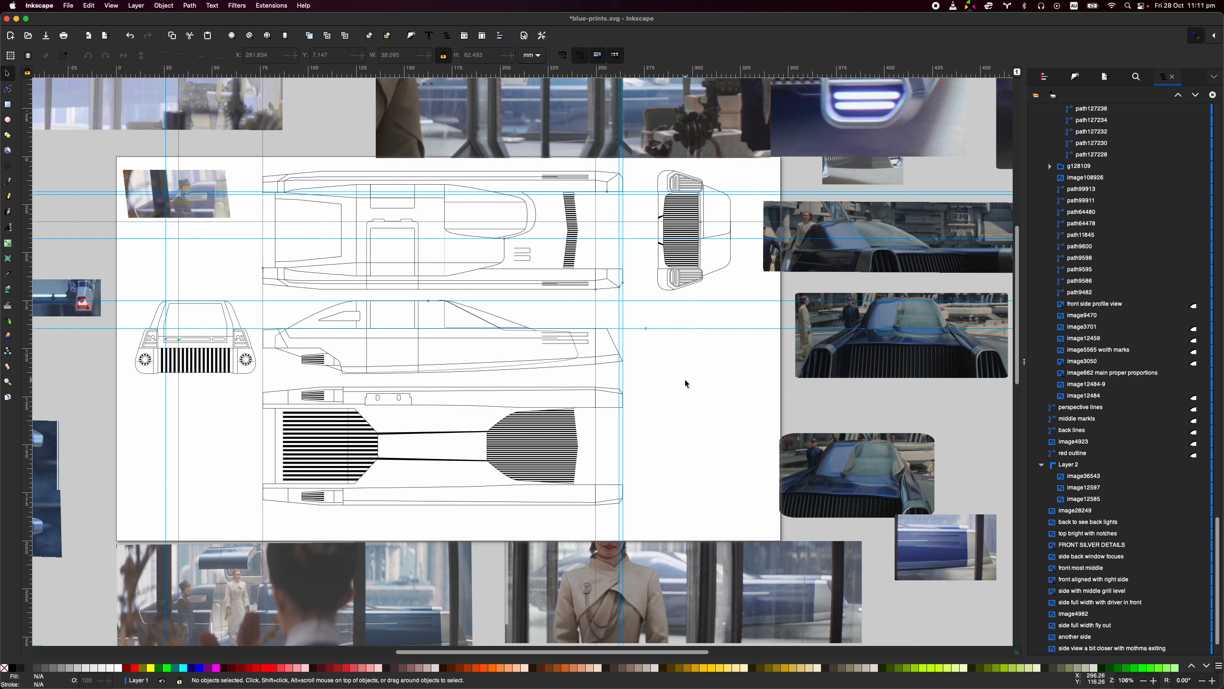